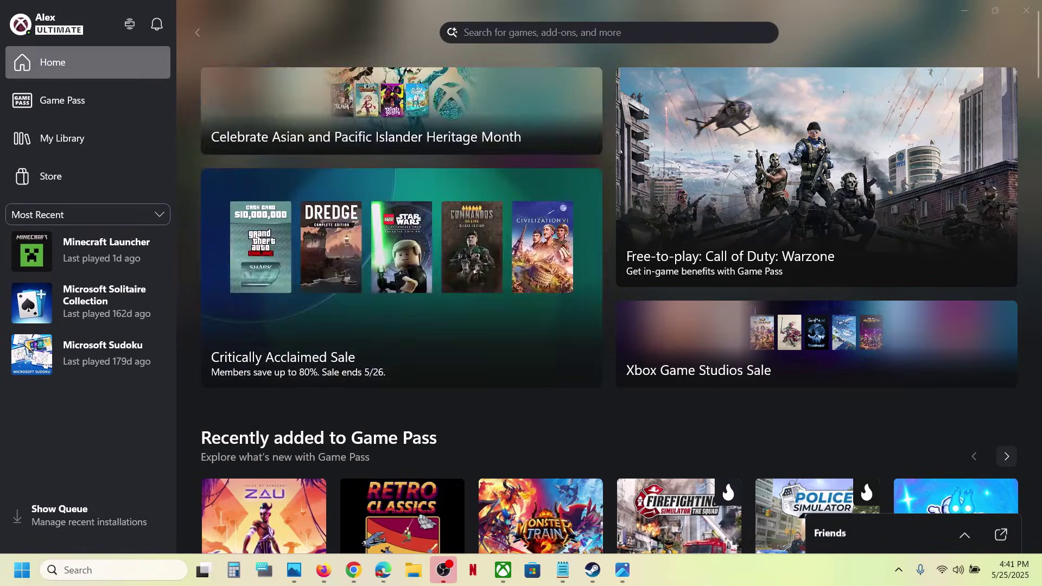
Step: Show the Xbox Live sign-in error (0x89235107) in Photos, then launch Services from Windows search
{"action": "left_click", "coordinate": [622, 573]}
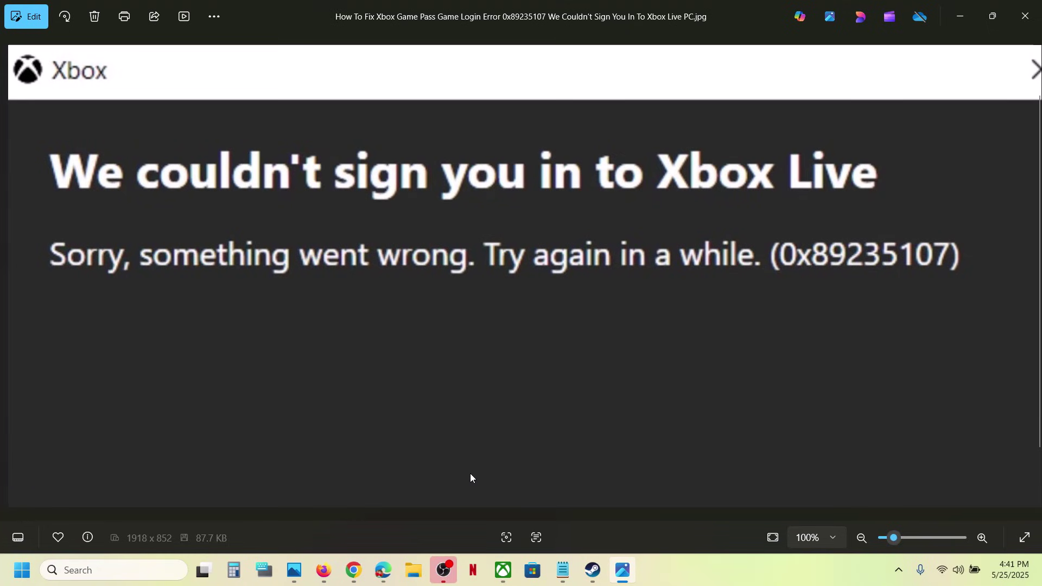
{"action": "left_click", "coordinate": [130, 573]}
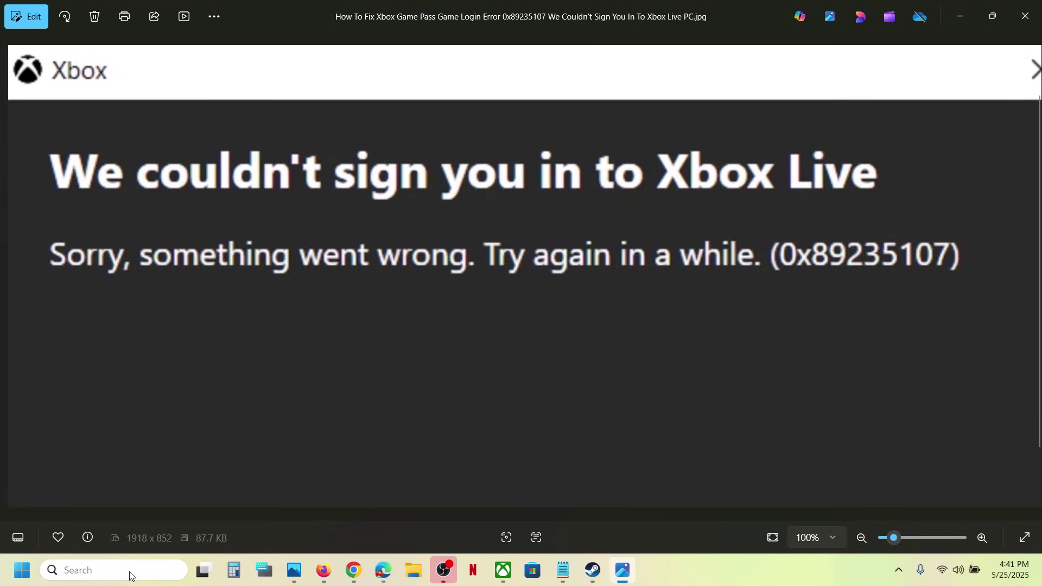
{"action": "type", "text": "services"}
{"action": "key", "text": "Return"}
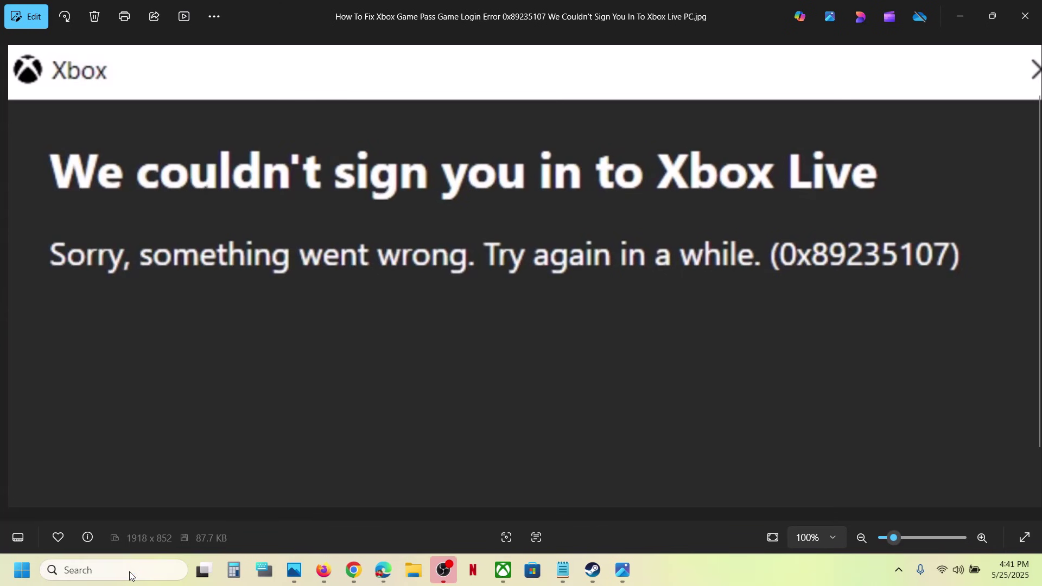
Step: Set Microsoft Account Sign-in Assistant's startup type to Automatic and restart the service
{"action": "left_click", "coordinate": [320, 235]}
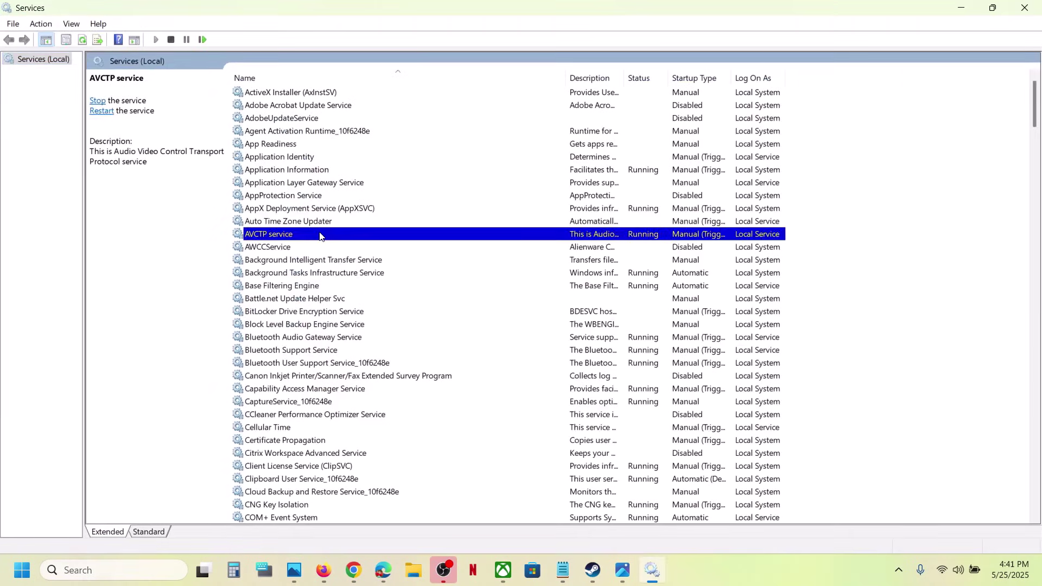
{"action": "key", "text": "m"}
{"action": "left_click", "coordinate": [312, 119]}
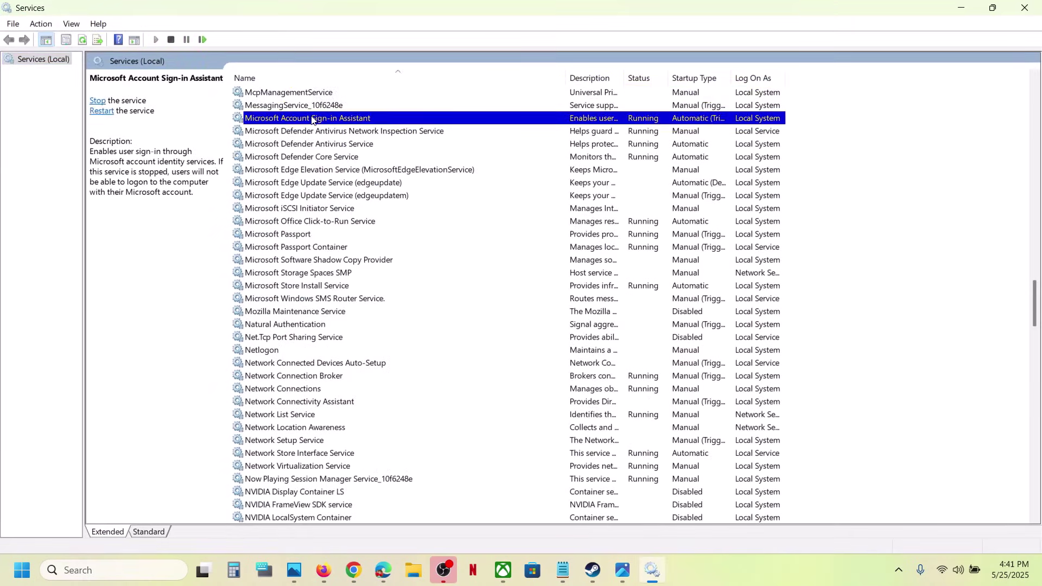
{"action": "double_click", "coordinate": [326, 123]}
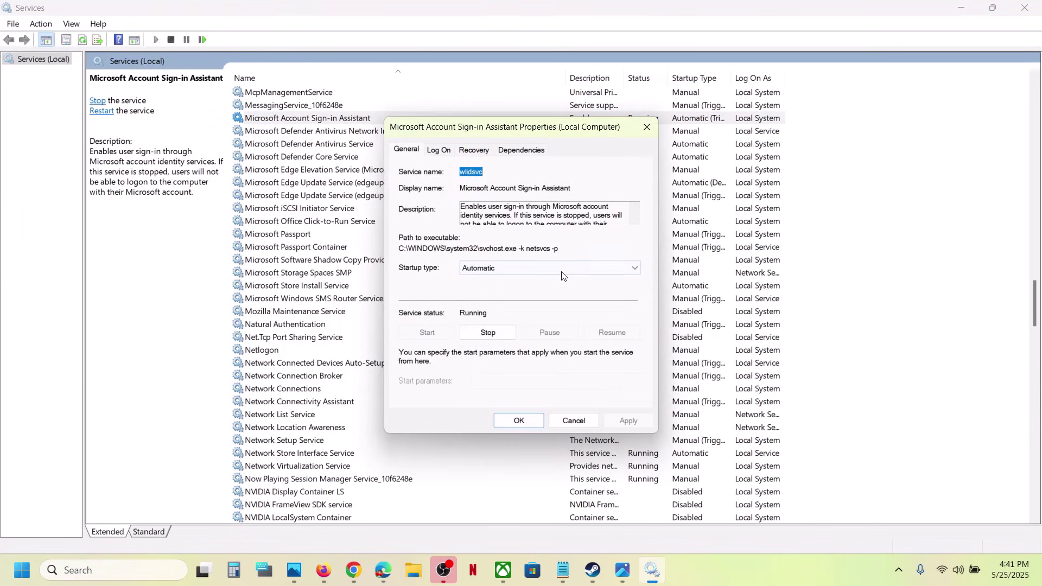
{"action": "left_click", "coordinate": [529, 273]}
{"action": "left_click", "coordinate": [509, 293]}
{"action": "left_click", "coordinate": [505, 425]}
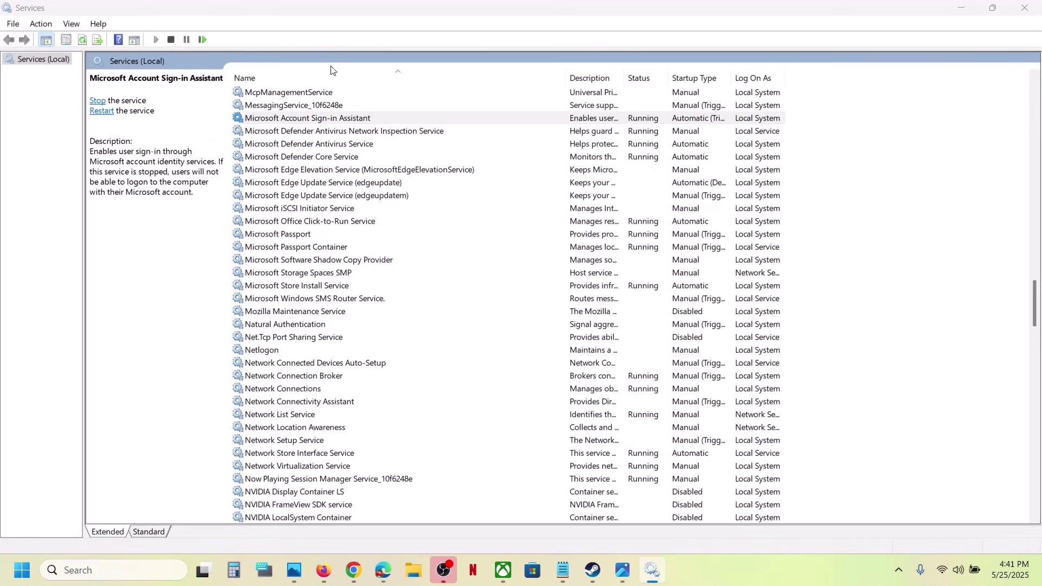
{"action": "right_click", "coordinate": [333, 127]}
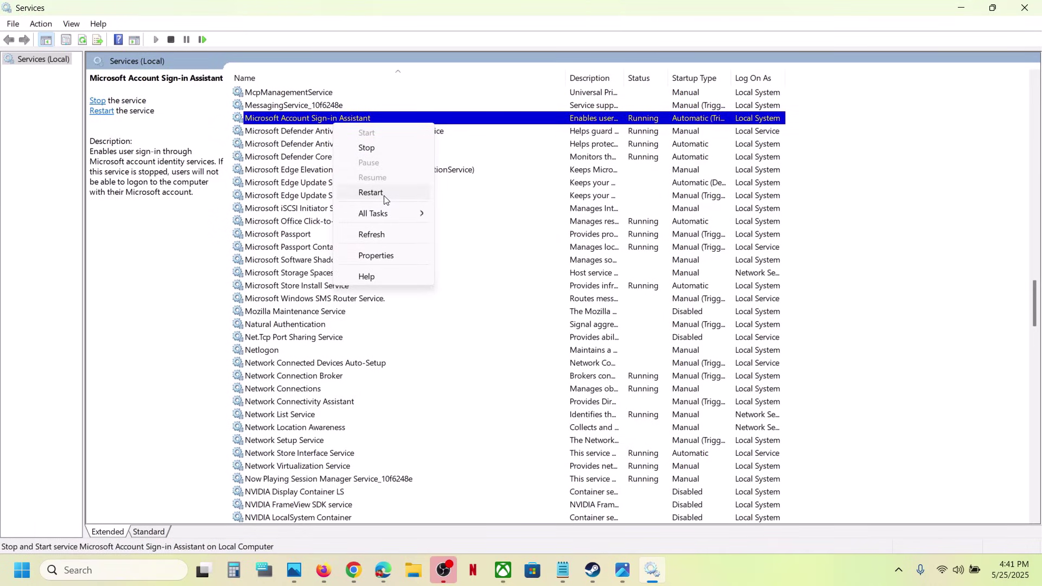
{"action": "left_click", "coordinate": [373, 193]}
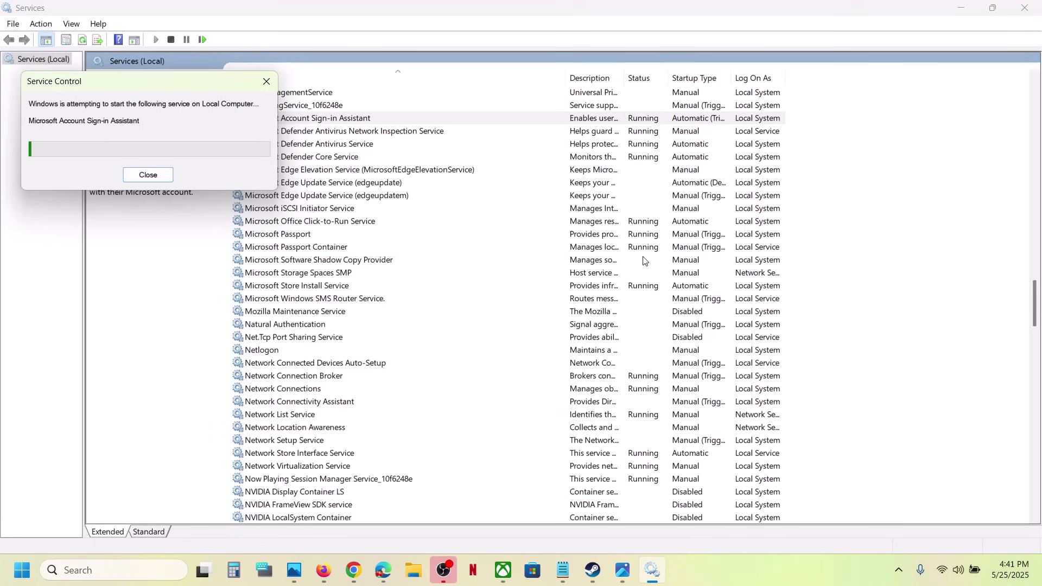
Step: Copy the Xbox Live status link from the 'Check for outage' section of the Word notes
{"action": "left_click", "coordinate": [503, 571]}
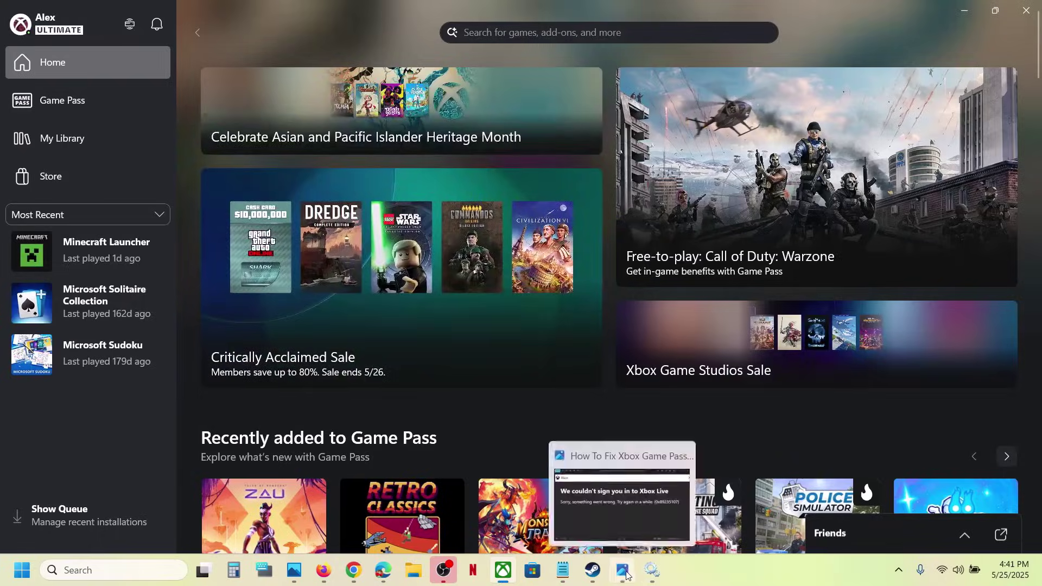
{"action": "left_click", "coordinate": [623, 570]}
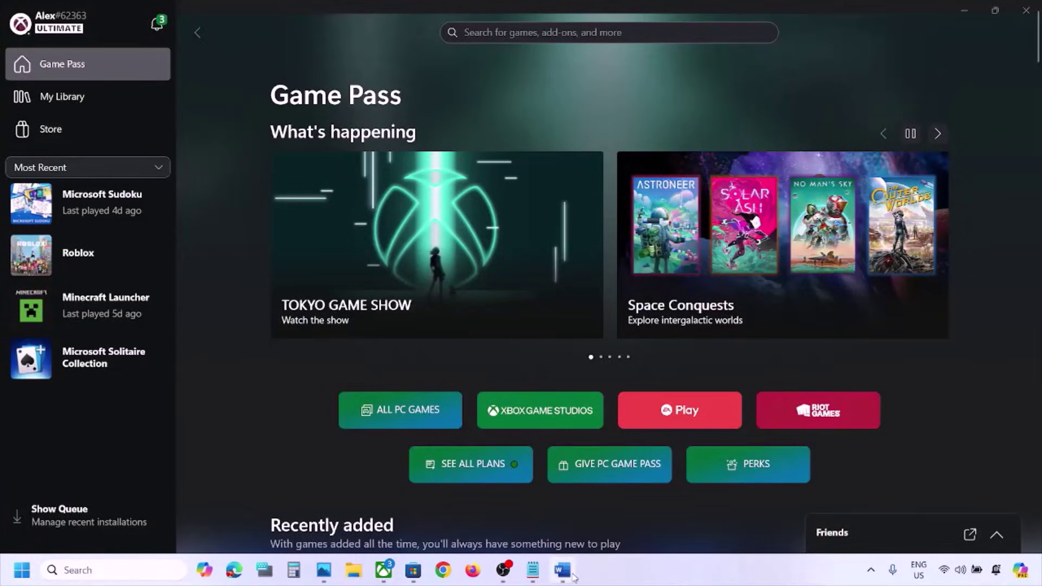
{"action": "left_click", "coordinate": [573, 576]}
{"action": "triple_click", "coordinate": [92, 269]}
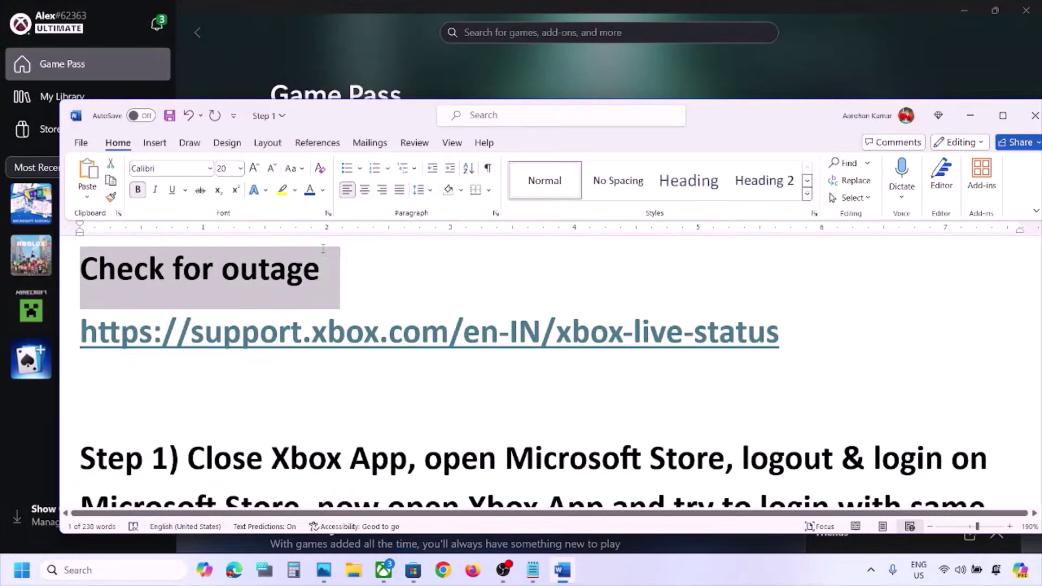
{"action": "triple_click", "coordinate": [317, 342]}
{"action": "key", "text": "ctrl+c"}
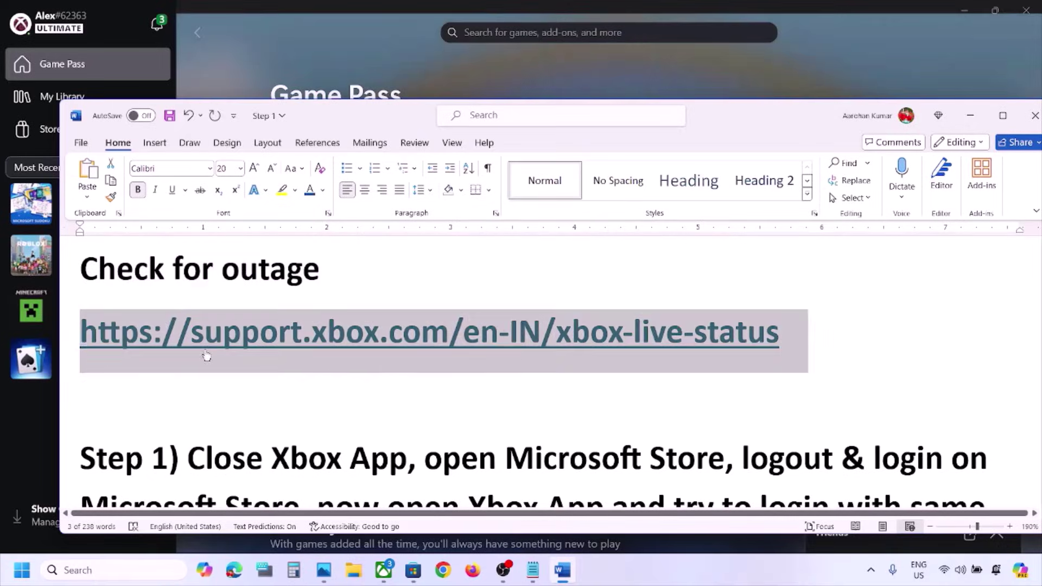
{"action": "left_click", "coordinate": [442, 571]}
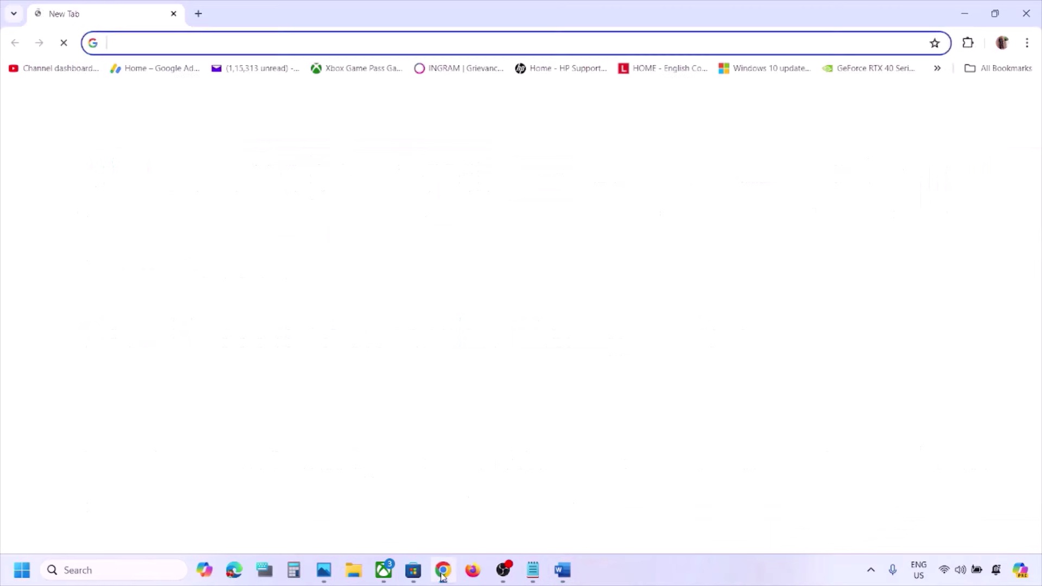
Step: Load the Xbox Status page from the copied link and highlight its all-services-running message
{"action": "key", "text": "ctrl+v"}
{"action": "key", "text": "Return"}
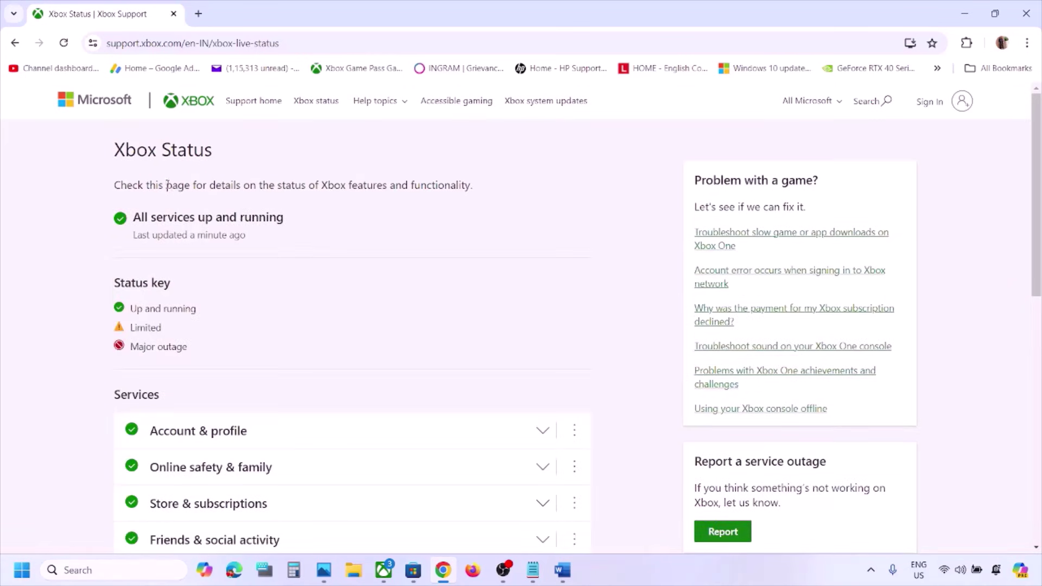
{"action": "left_click_drag", "start_coordinate": [116, 152], "coordinate": [220, 155]}
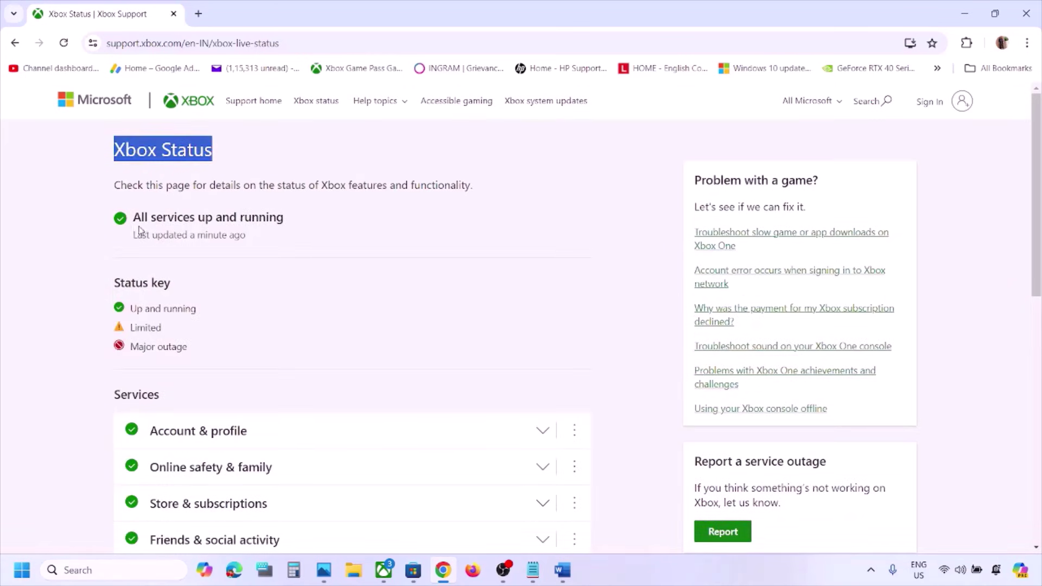
{"action": "left_click_drag", "start_coordinate": [139, 217], "coordinate": [300, 222]}
Step: Review the services list and Limited status meaning, confirming all Xbox services are up and running
{"action": "scroll", "coordinate": [306, 221], "scroll_direction": "down", "scroll_amount": 5}
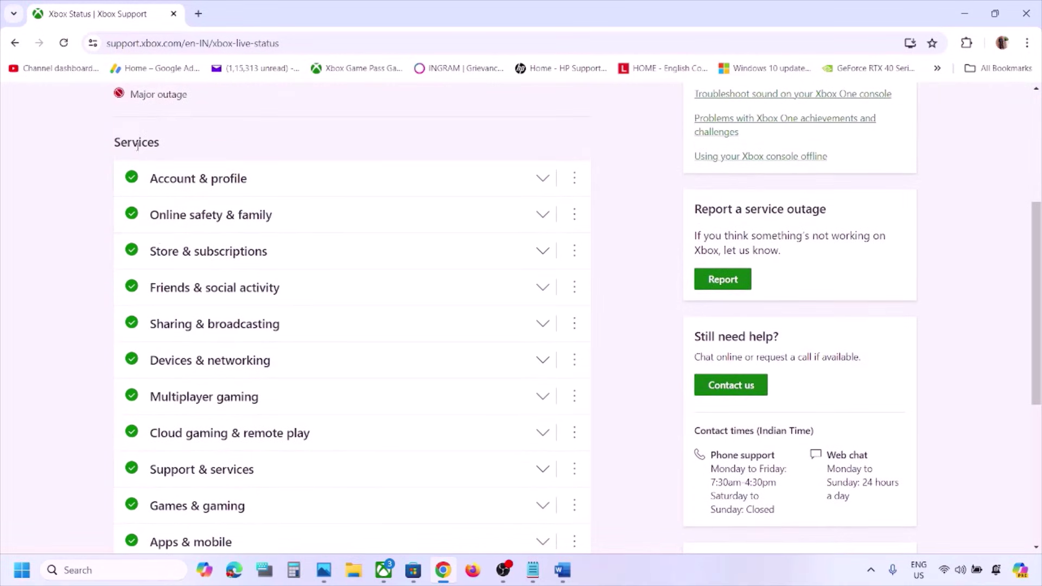
{"action": "scroll", "coordinate": [180, 326], "scroll_direction": "down", "scroll_amount": 1}
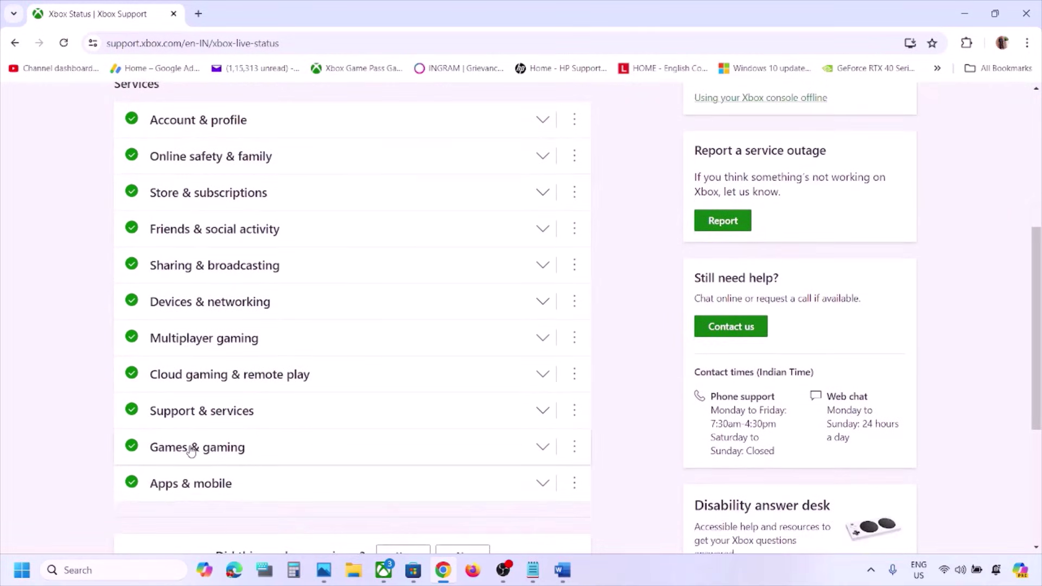
{"action": "scroll", "coordinate": [192, 449], "scroll_direction": "up", "scroll_amount": 5}
{"action": "left_click_drag", "start_coordinate": [131, 287], "coordinate": [175, 289]}
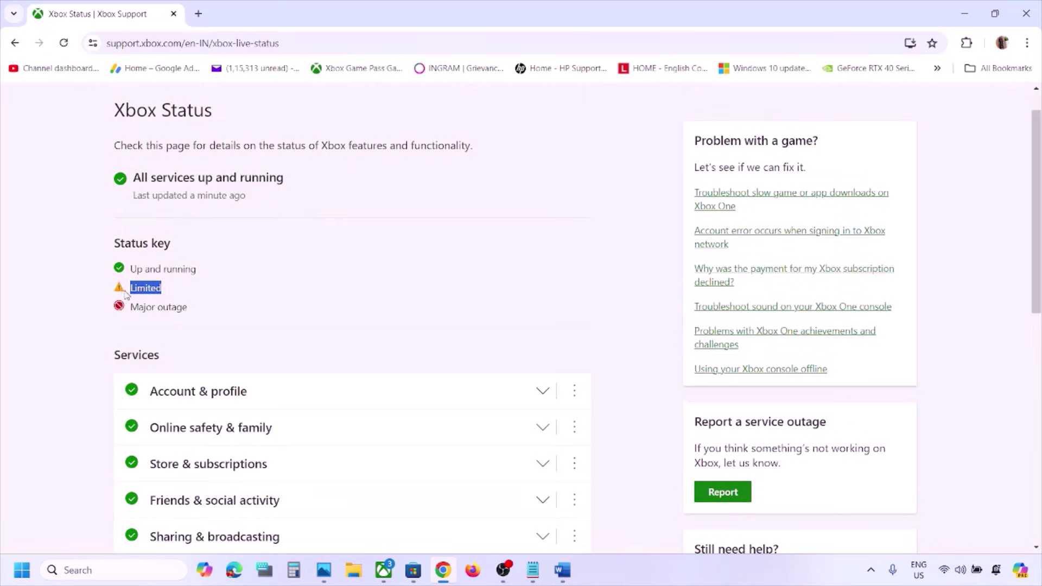
{"action": "scroll", "coordinate": [200, 432], "scroll_direction": "down", "scroll_amount": 3}
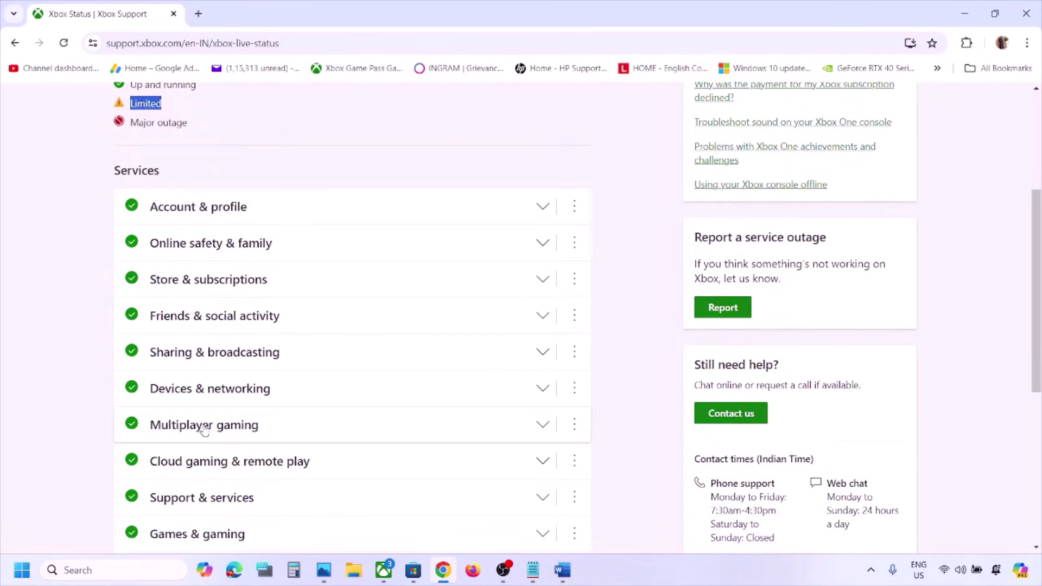
{"action": "scroll", "coordinate": [205, 426], "scroll_direction": "up", "scroll_amount": 2}
{"action": "left_click_drag", "start_coordinate": [131, 224], "coordinate": [209, 225]}
{"action": "scroll", "coordinate": [211, 226], "scroll_direction": "down", "scroll_amount": 3}
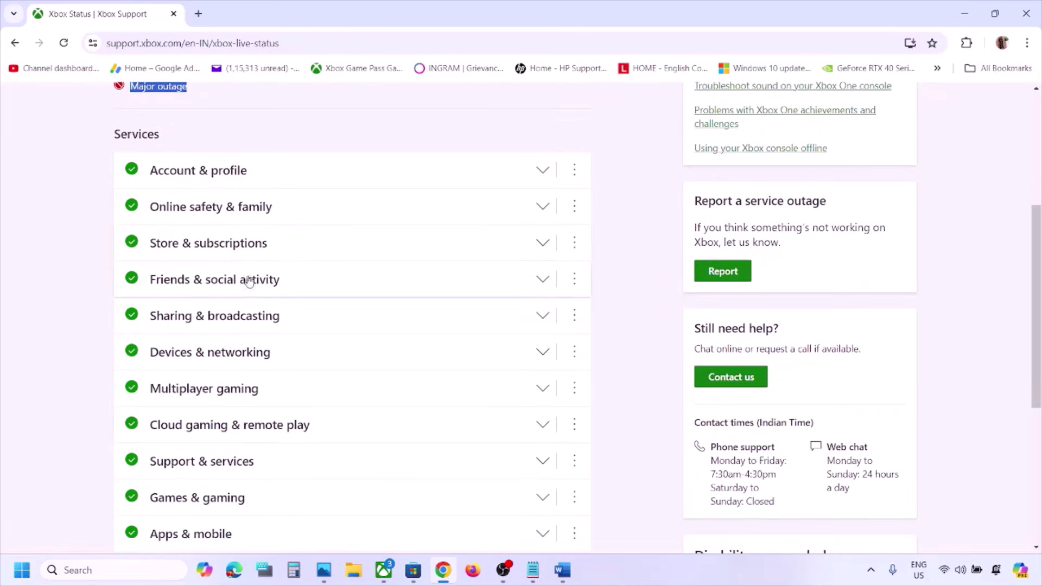
{"action": "scroll", "coordinate": [247, 252], "scroll_direction": "up", "scroll_amount": 3}
{"action": "scroll", "coordinate": [253, 300], "scroll_direction": "up", "scroll_amount": 1}
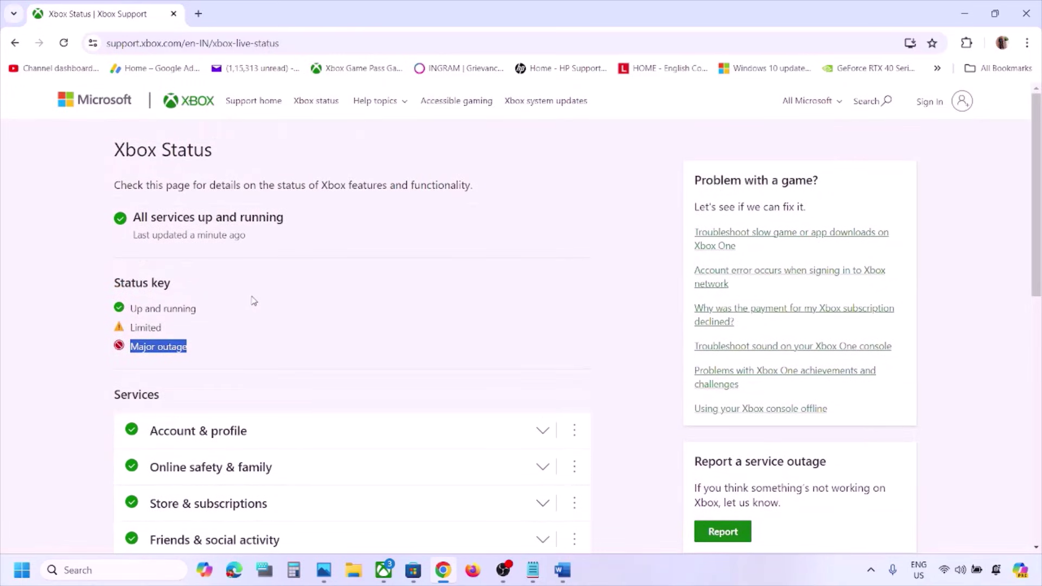
{"action": "scroll", "coordinate": [253, 301], "scroll_direction": "down", "scroll_amount": 5}
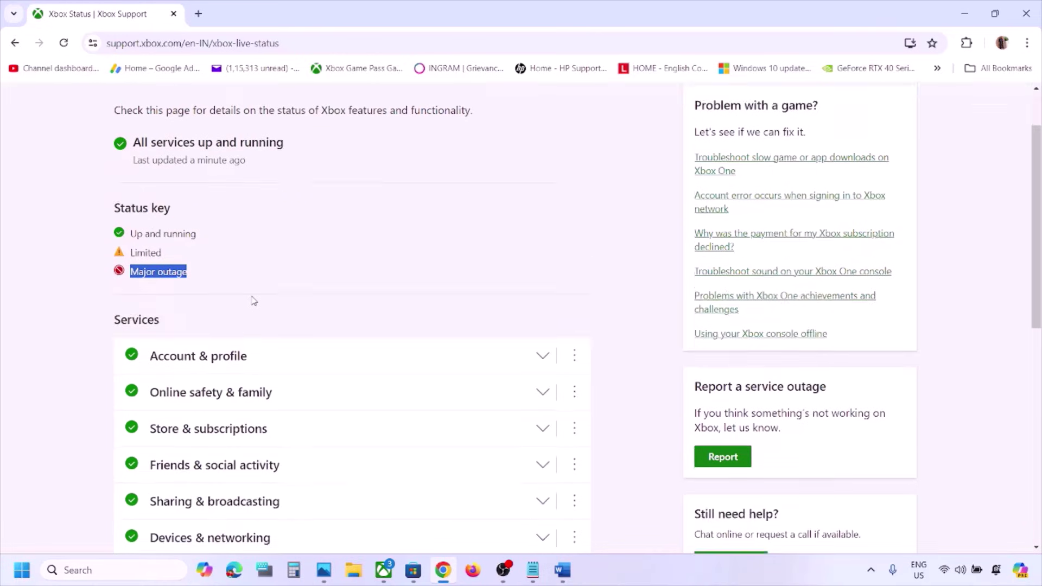
{"action": "scroll", "coordinate": [254, 300], "scroll_direction": "down", "scroll_amount": 1}
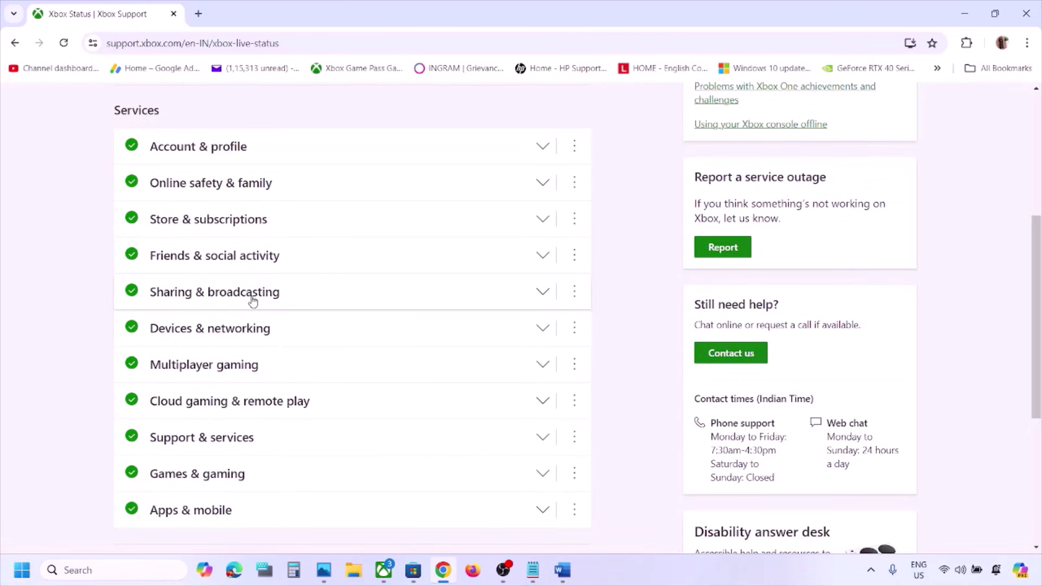
{"action": "scroll", "coordinate": [253, 302], "scroll_direction": "up", "scroll_amount": 5}
{"action": "left_click_drag", "start_coordinate": [138, 217], "coordinate": [311, 218]}
{"action": "left_click", "coordinate": [563, 570]}
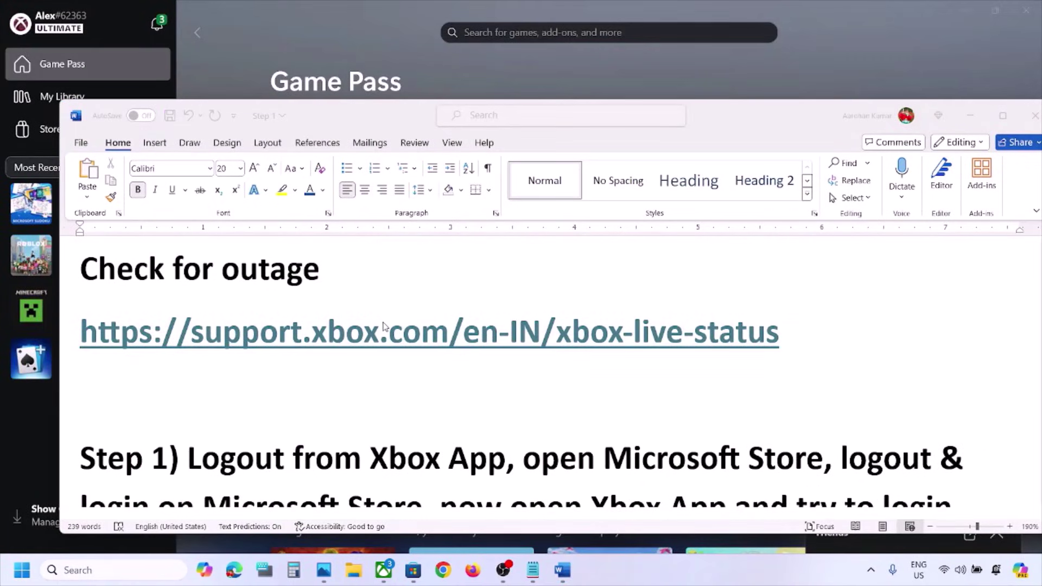
Step: Sign out of the Xbox account from the profile name menu in the Xbox app
{"action": "scroll", "coordinate": [384, 325], "scroll_direction": "down", "scroll_amount": 3}
{"action": "left_click", "coordinate": [314, 60]}
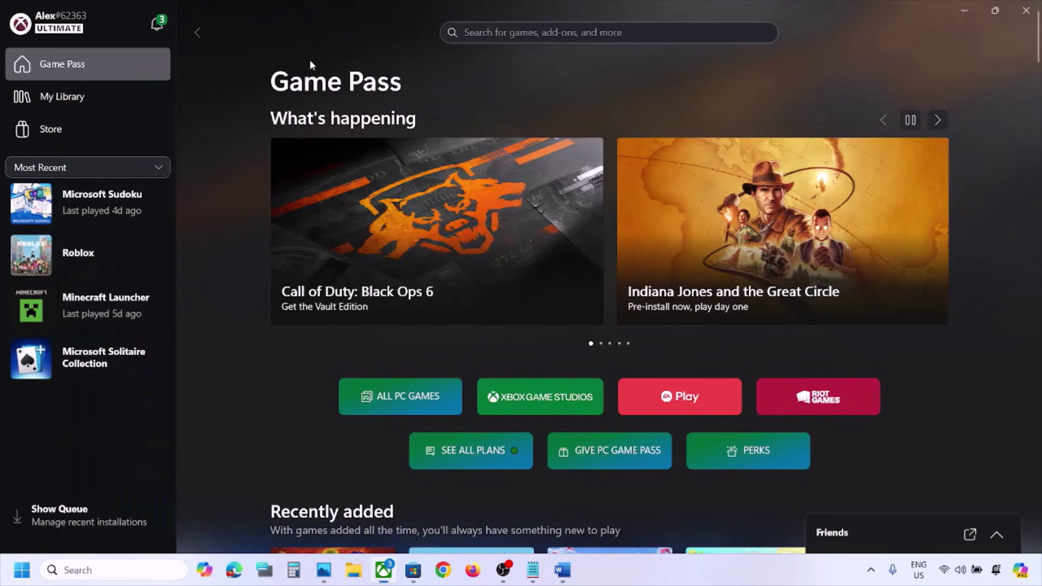
{"action": "left_click", "coordinate": [60, 21]}
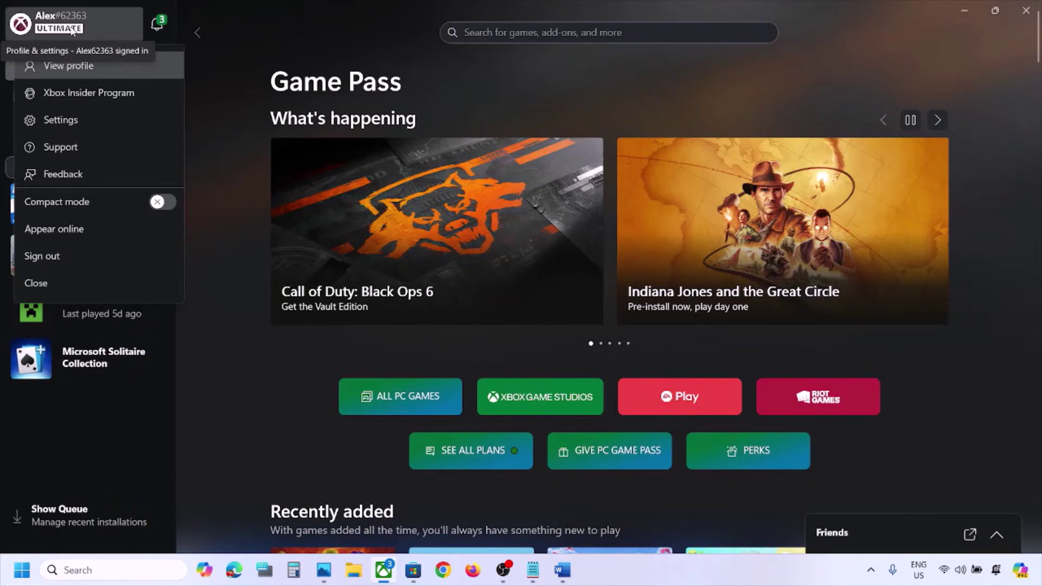
{"action": "left_click", "coordinate": [55, 255]}
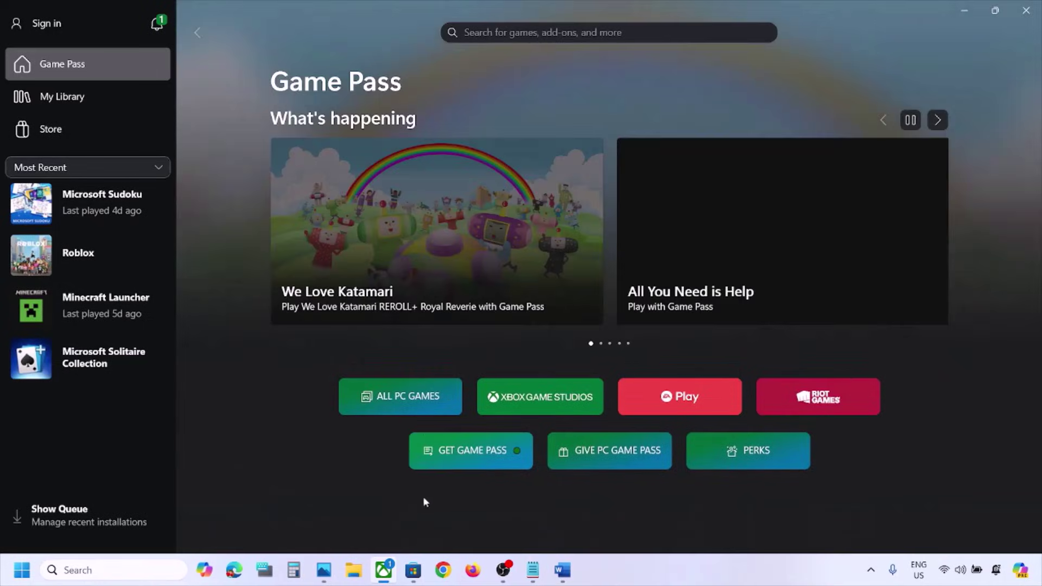
{"action": "left_click", "coordinate": [414, 571]}
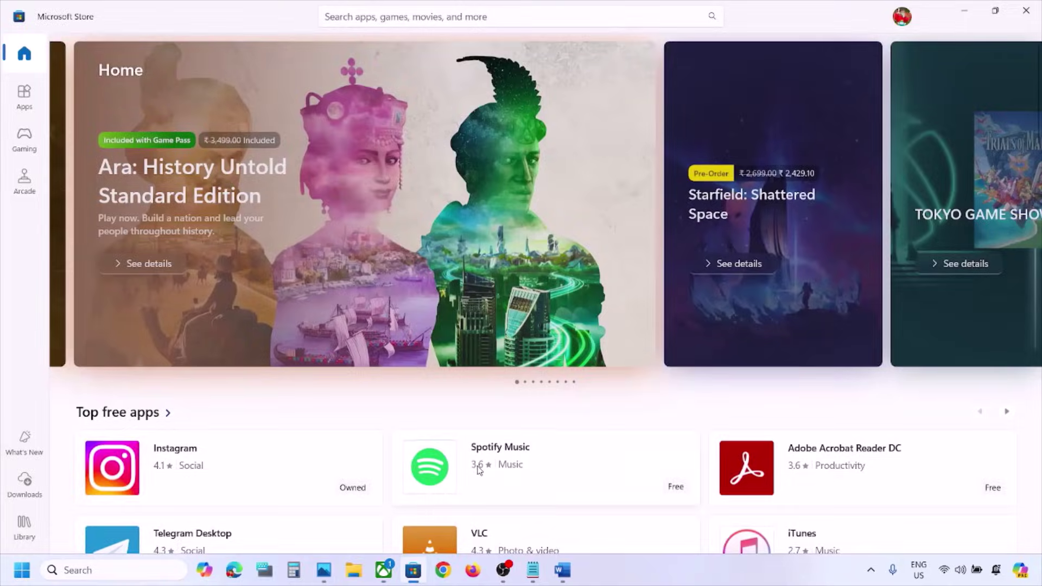
Step: Quit the Xbox app completely from its system tray icon menu
{"action": "left_click", "coordinate": [384, 570]}
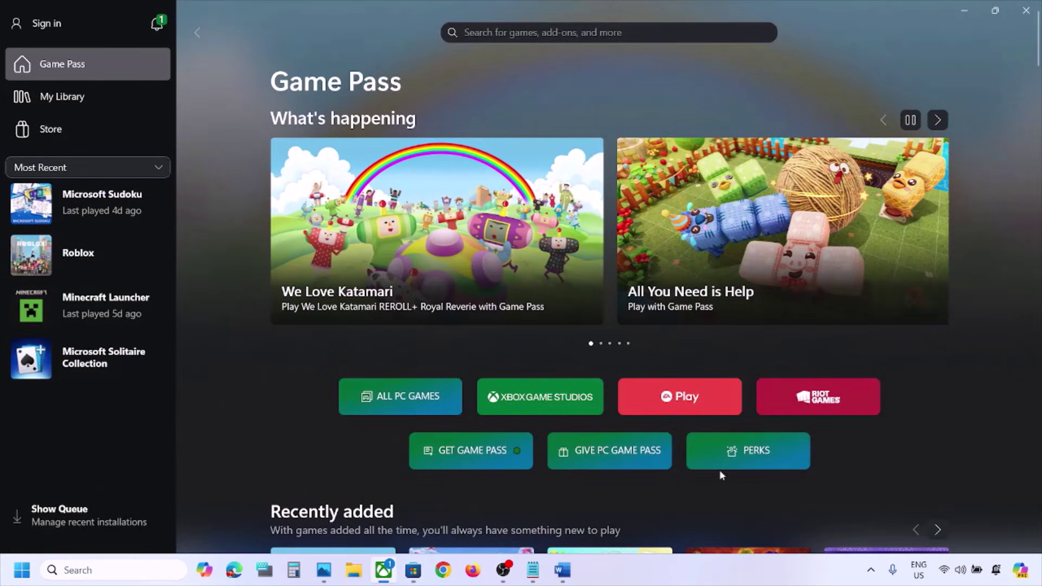
{"action": "left_click", "coordinate": [870, 570]}
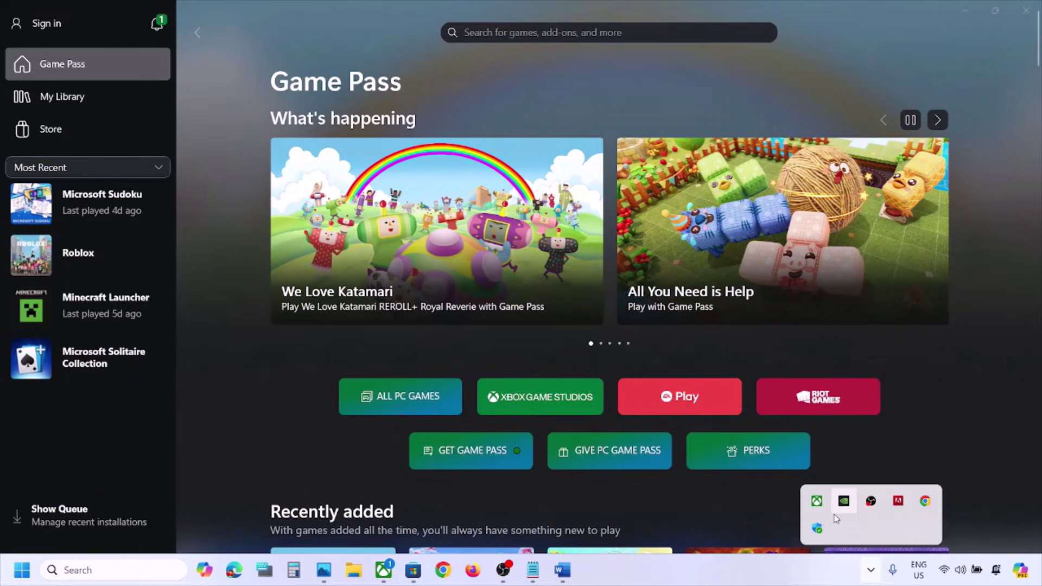
{"action": "right_click", "coordinate": [817, 500]}
{"action": "left_click", "coordinate": [831, 496]}
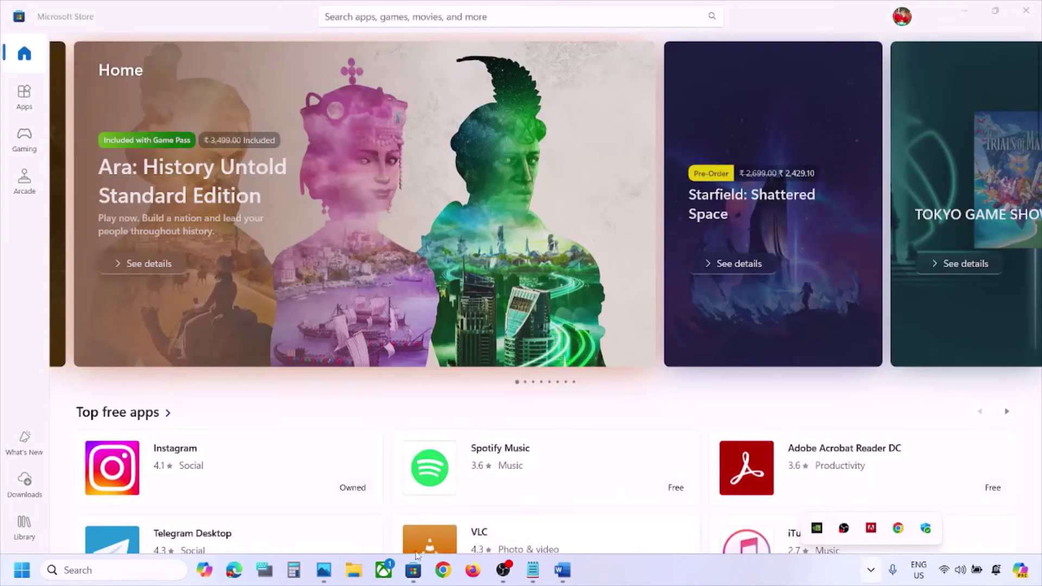
{"action": "left_click", "coordinate": [411, 577]}
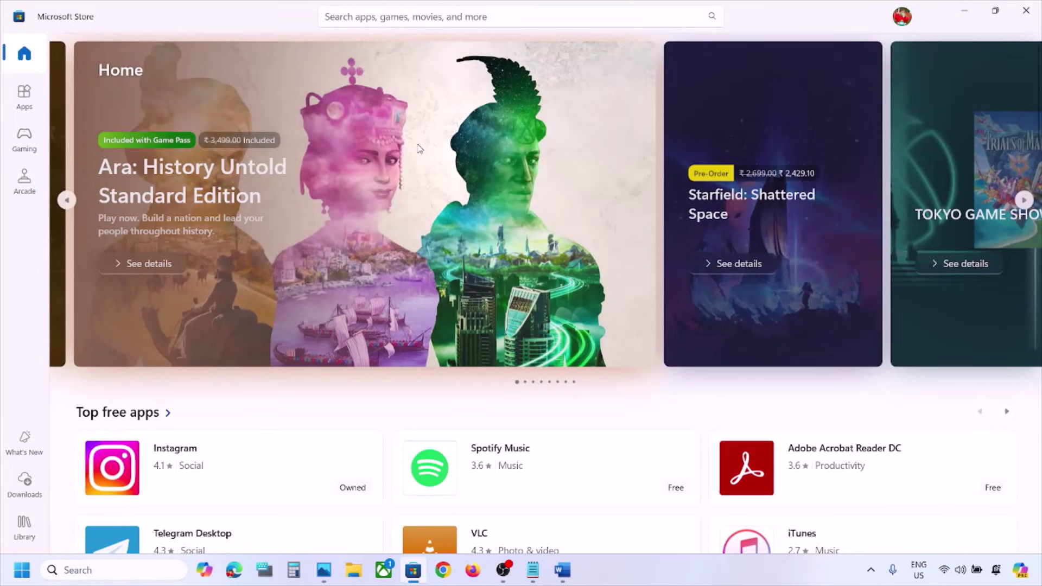
Step: Sign out of Microsoft Store and back in with the same account using the device PIN
{"action": "left_click", "coordinate": [902, 16]}
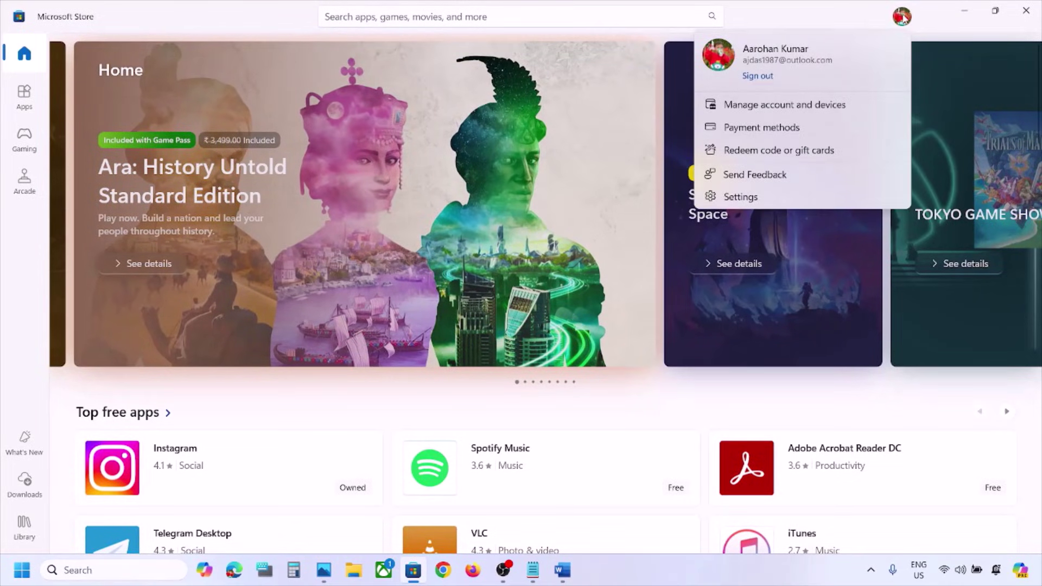
{"action": "left_click", "coordinate": [754, 79]}
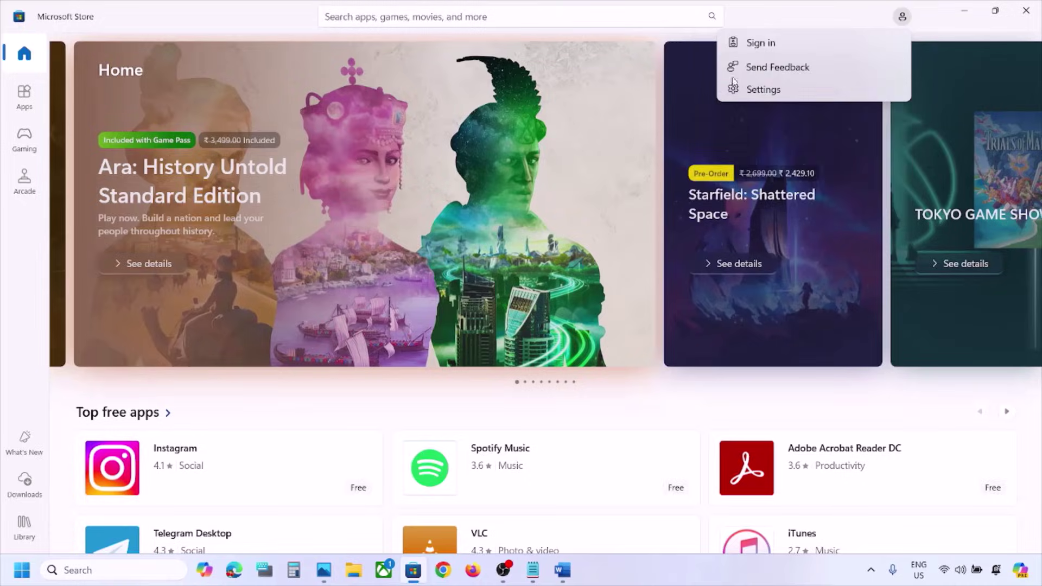
{"action": "left_click", "coordinate": [781, 46]}
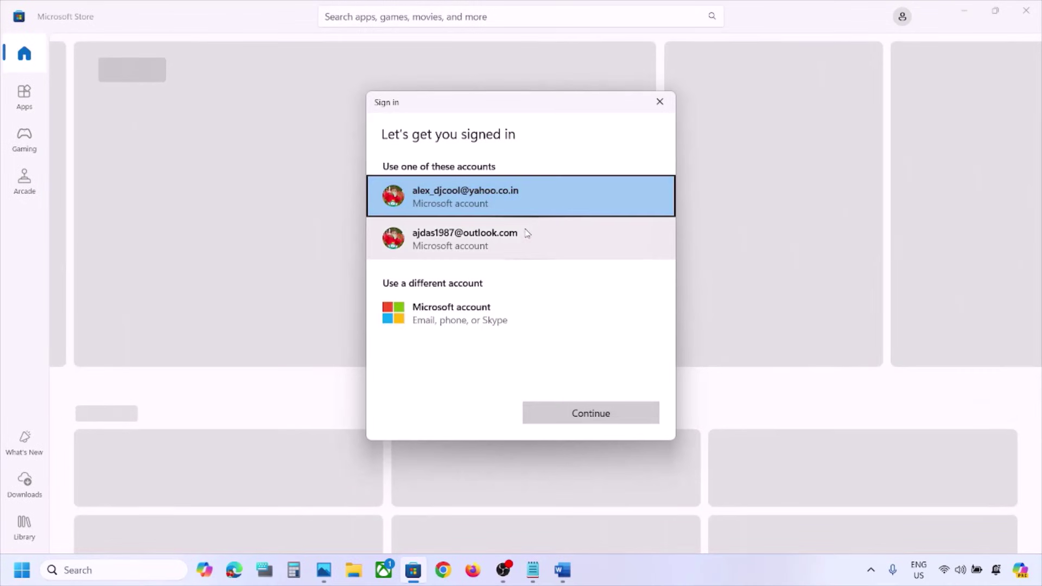
{"action": "left_click", "coordinate": [516, 241]}
{"action": "left_click", "coordinate": [612, 413]}
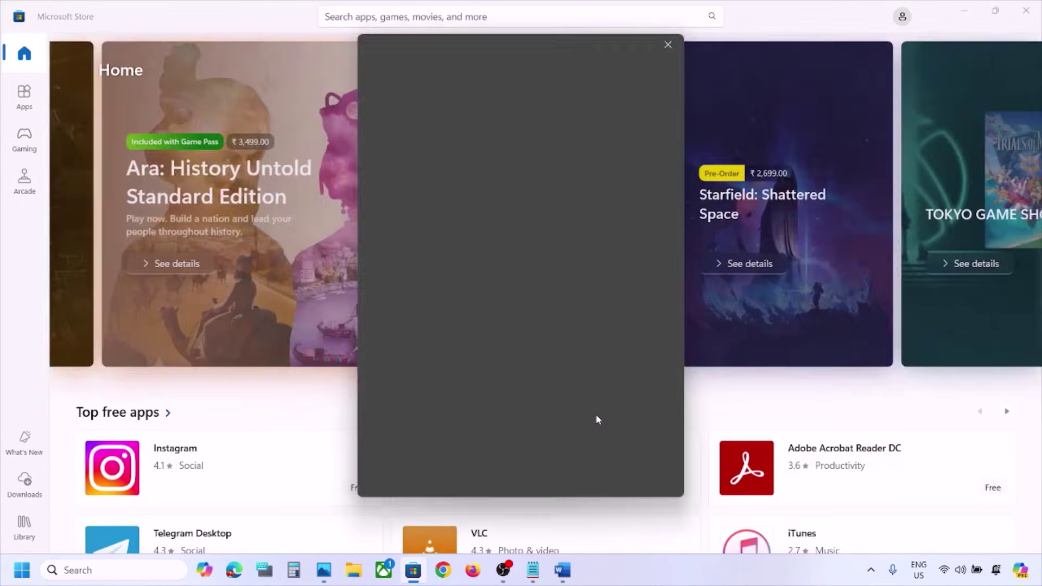
{"action": "type", "text": "1"}
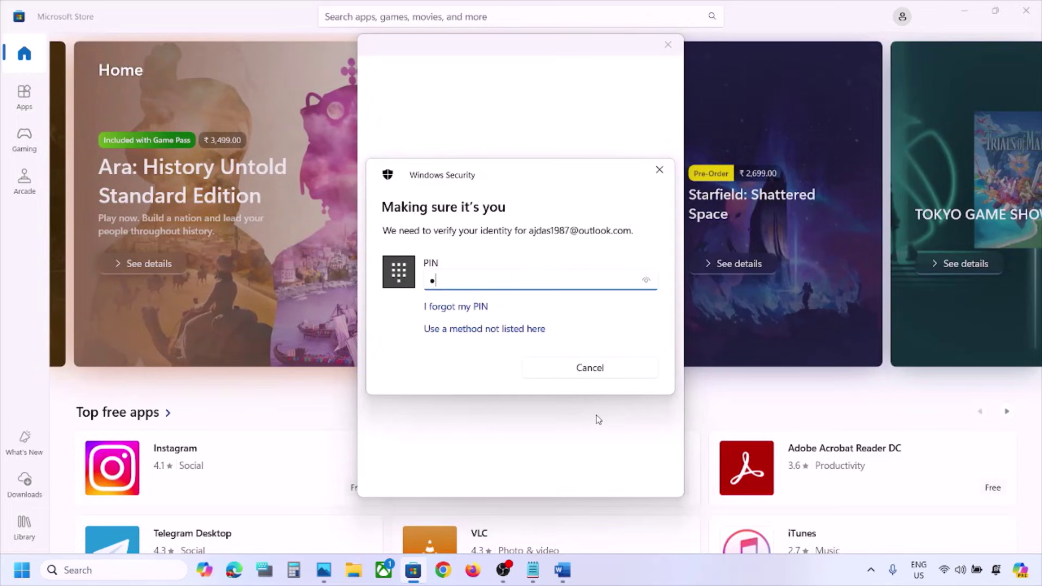
{"action": "type", "text": "1"}
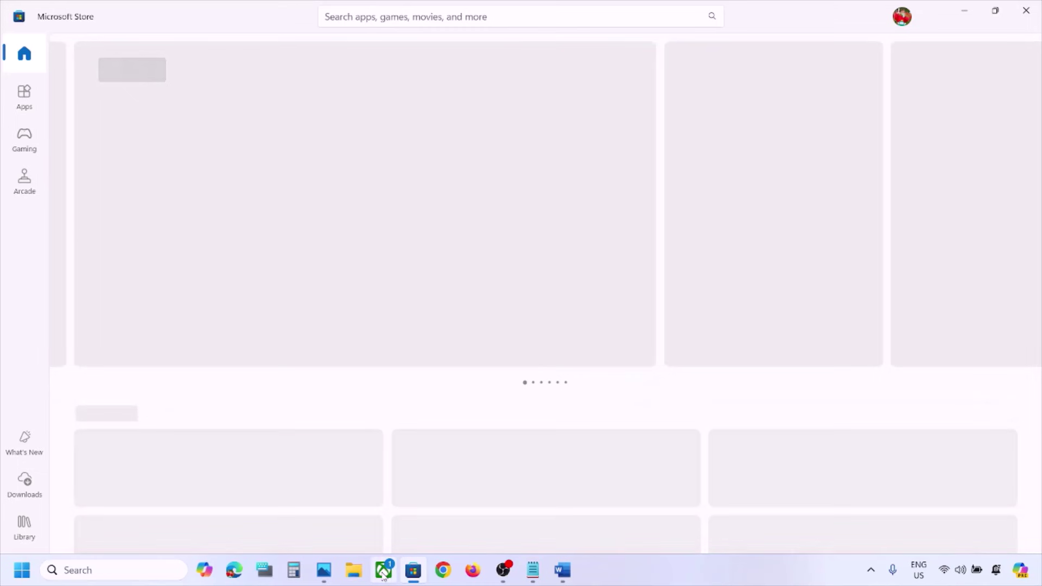
{"action": "left_click", "coordinate": [384, 571]}
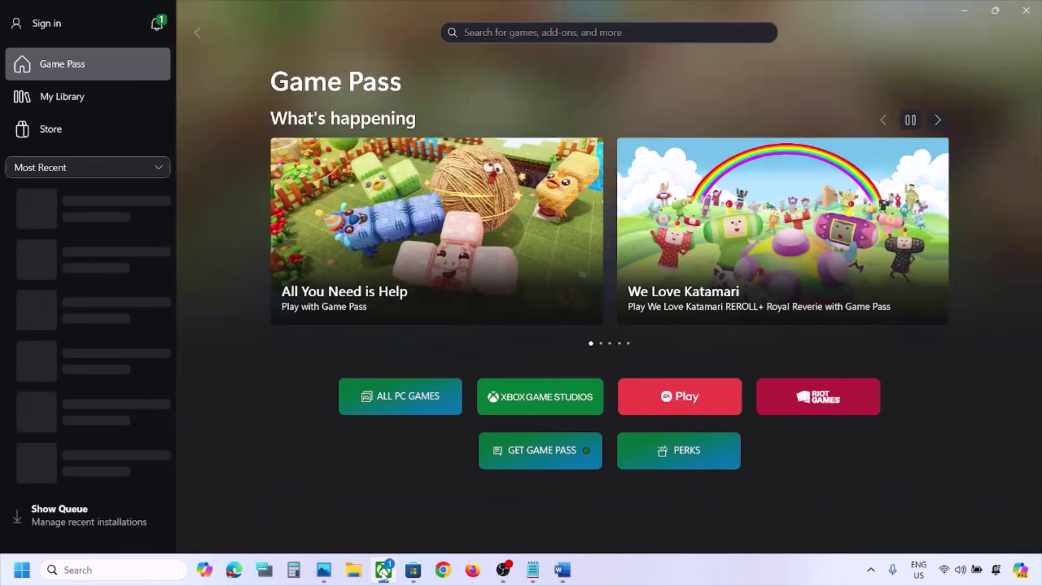
Step: Sign into the Xbox app with the same Microsoft account used in the Store
{"action": "left_click", "coordinate": [49, 22]}
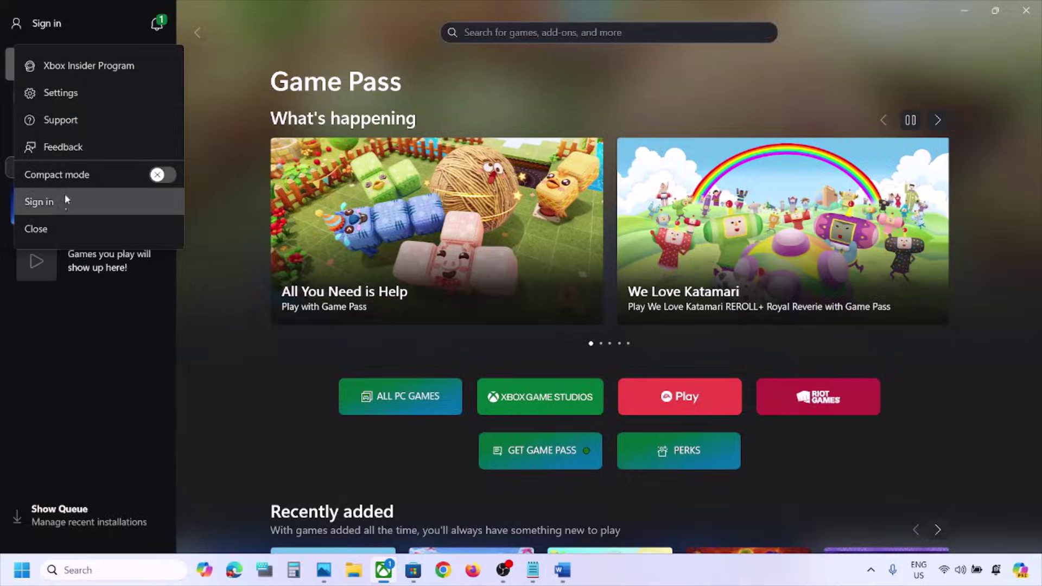
{"action": "left_click", "coordinate": [58, 211]}
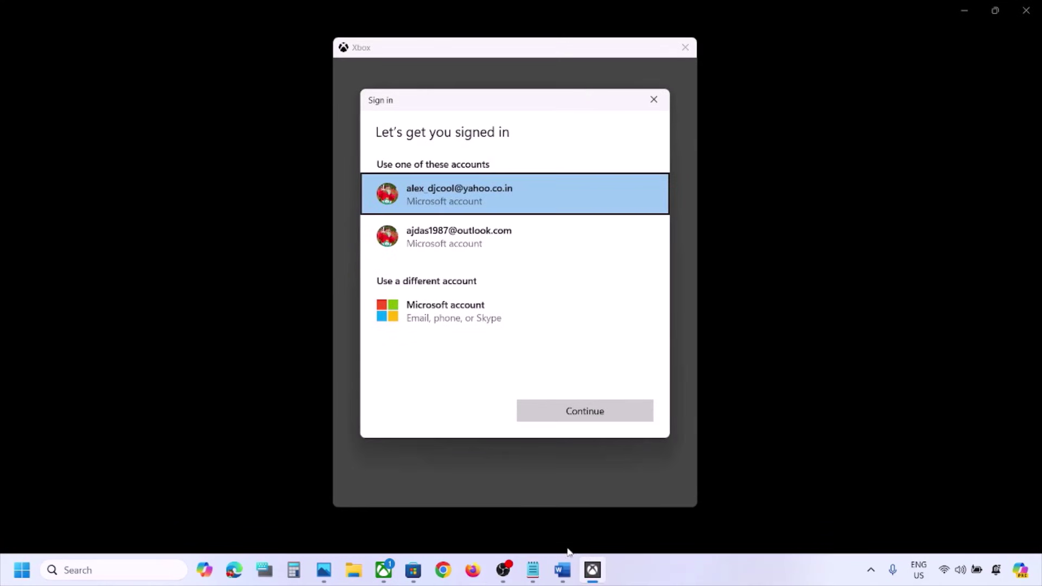
{"action": "left_click", "coordinate": [562, 570]}
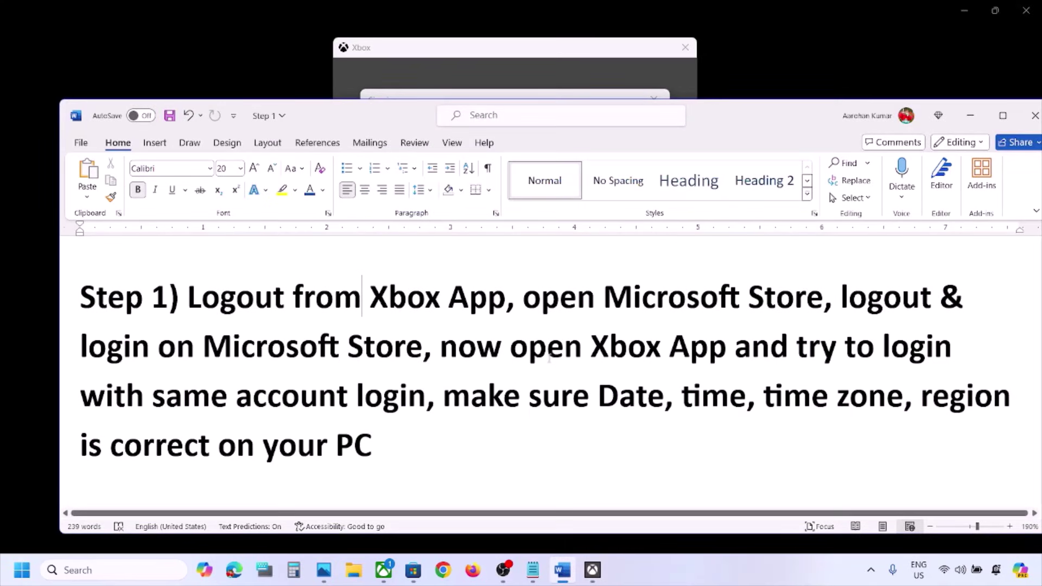
{"action": "left_click_drag", "start_coordinate": [104, 403], "coordinate": [426, 401]}
{"action": "left_click", "coordinate": [975, 118]}
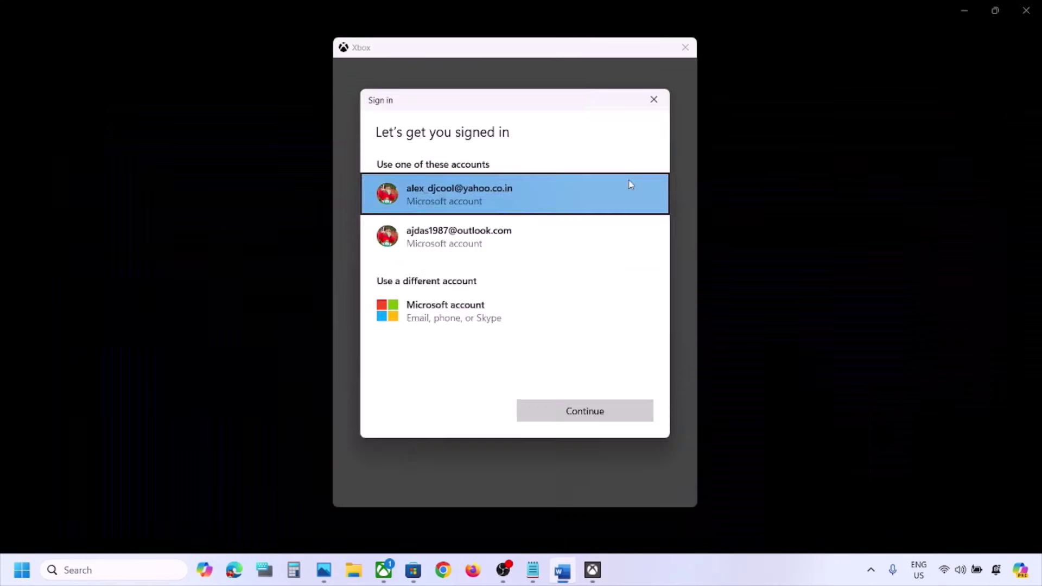
{"action": "left_click", "coordinate": [501, 237]}
{"action": "left_click", "coordinate": [610, 417]}
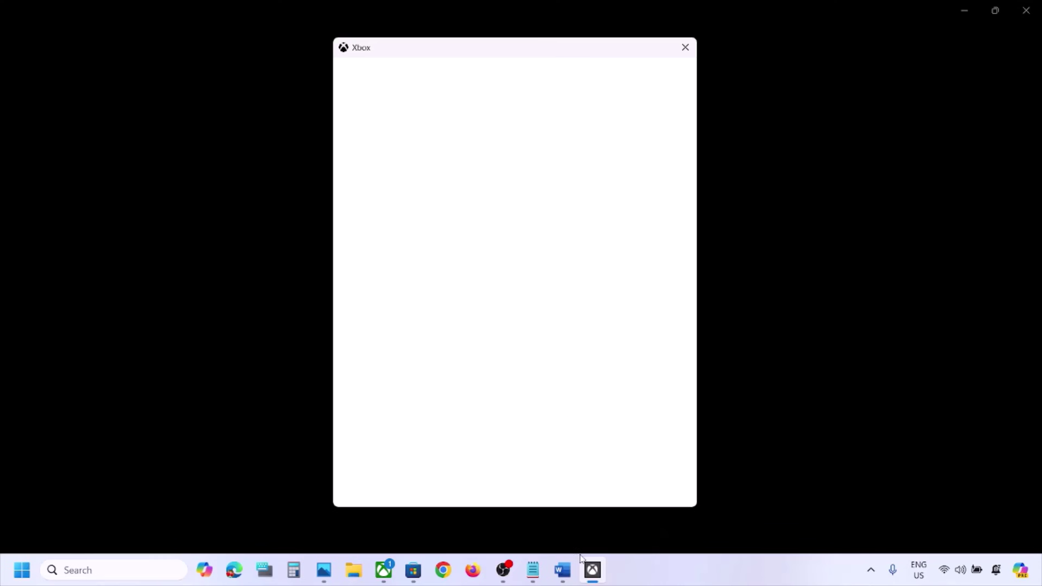
Step: Note the date, time and region reminder, then finish sign-in with LET'S GO
{"action": "left_click", "coordinate": [563, 570]}
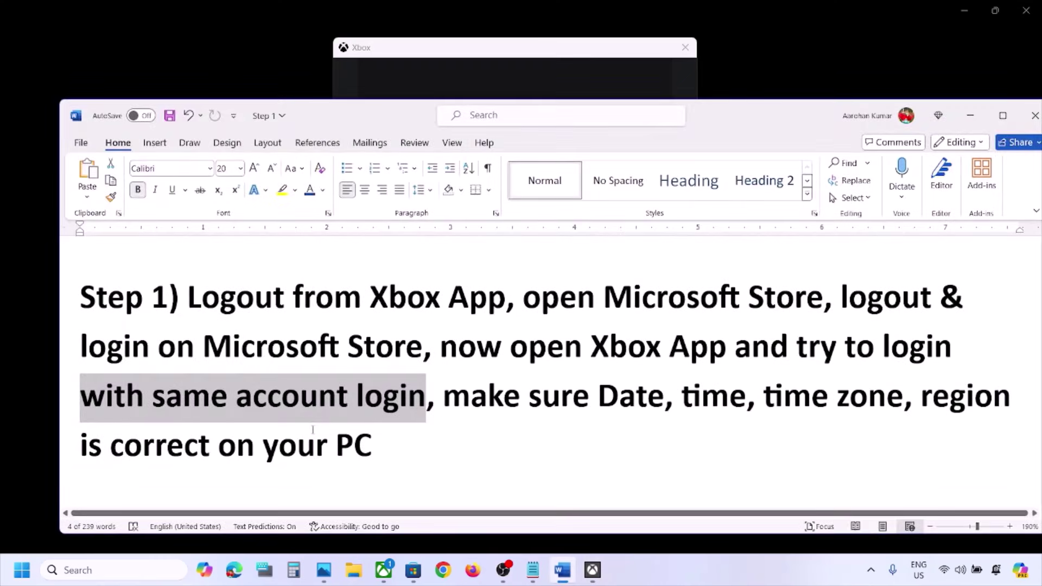
{"action": "left_click_drag", "start_coordinate": [444, 397], "coordinate": [372, 445]}
{"action": "left_click", "coordinate": [970, 115]}
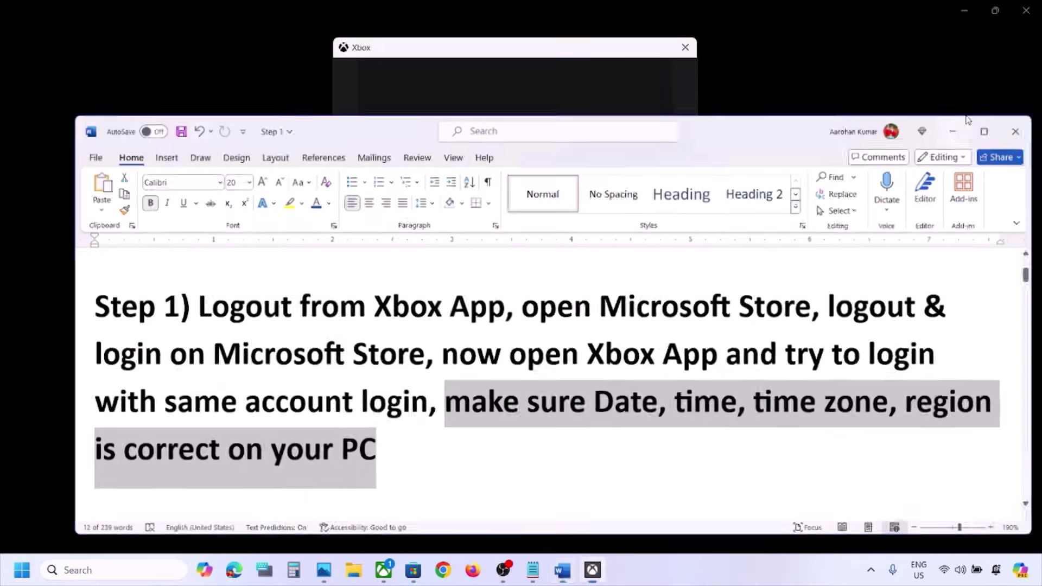
{"action": "left_click", "coordinate": [524, 485]}
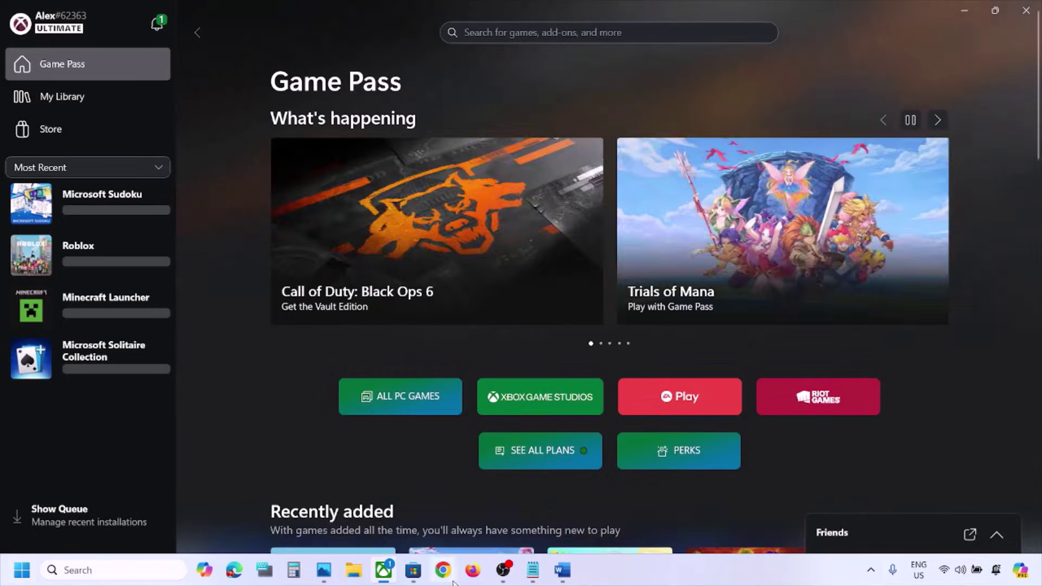
{"action": "left_click", "coordinate": [22, 573]}
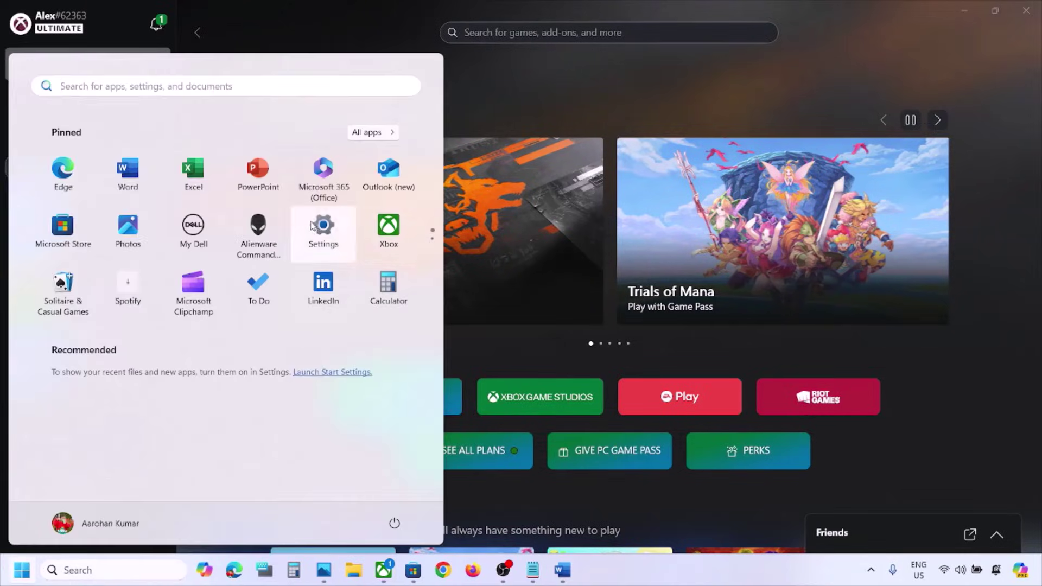
Step: Sync the Windows clock with the time server in Date & time settings
{"action": "left_click", "coordinate": [315, 226]}
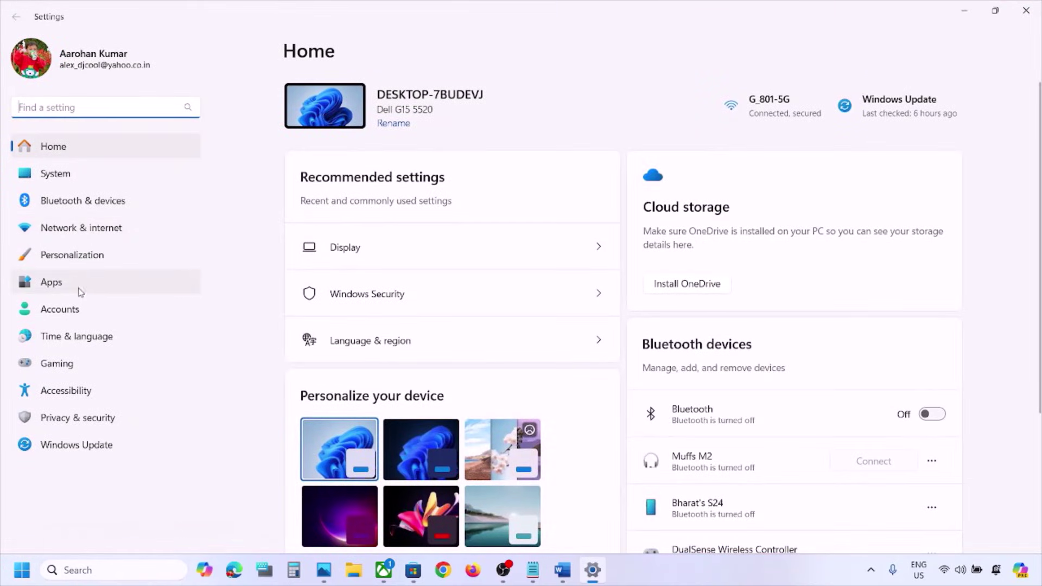
{"action": "left_click", "coordinate": [70, 337]}
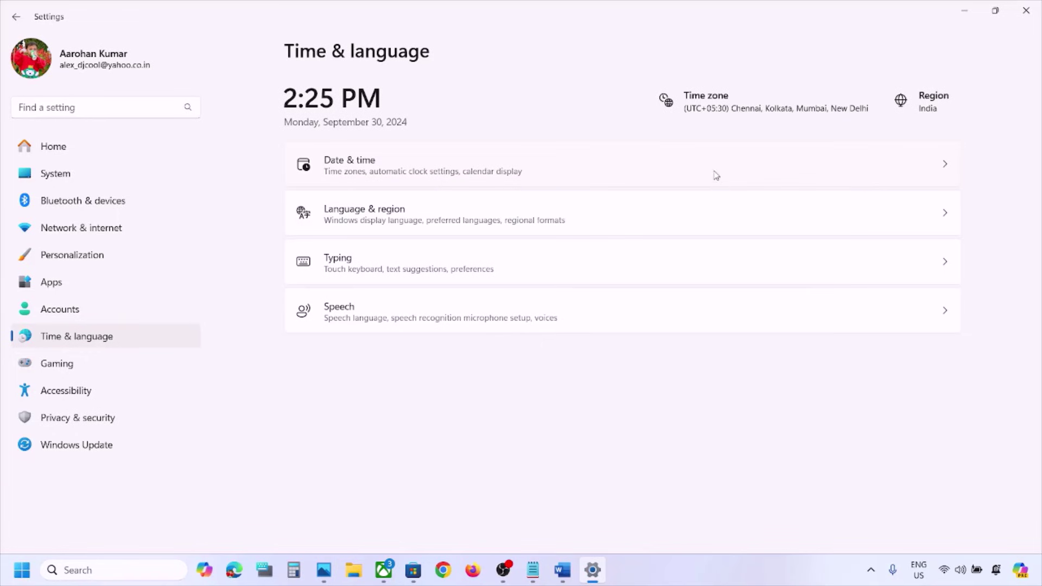
{"action": "left_click", "coordinate": [690, 159]}
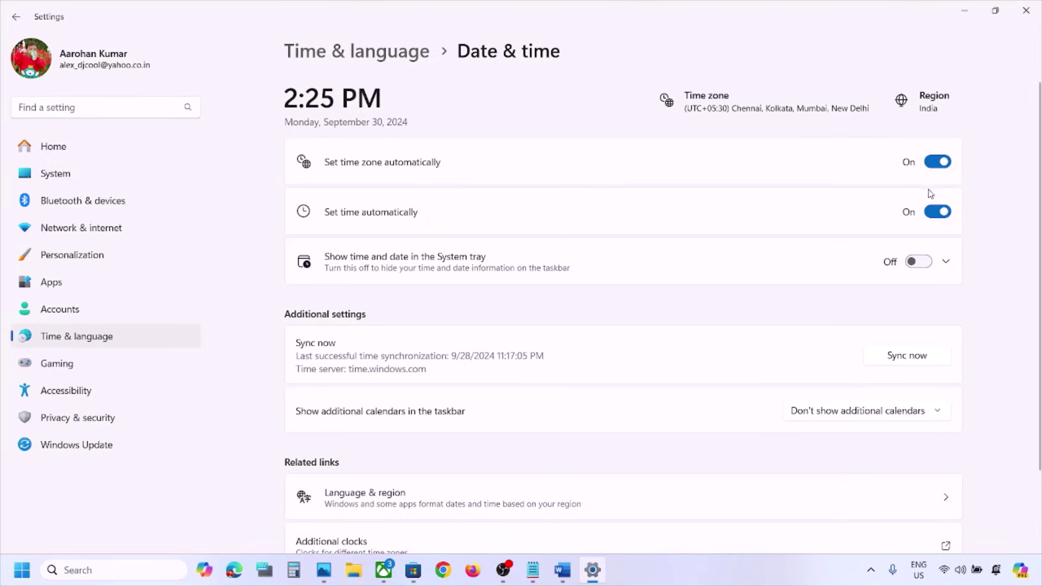
{"action": "scroll", "coordinate": [929, 212], "scroll_direction": "down", "scroll_amount": 2}
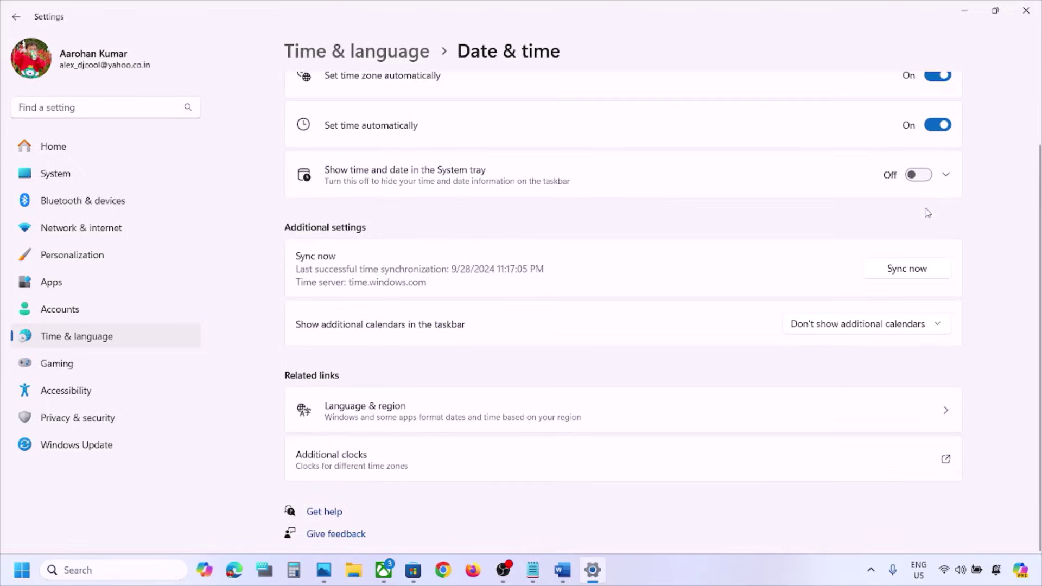
{"action": "left_click", "coordinate": [913, 270]}
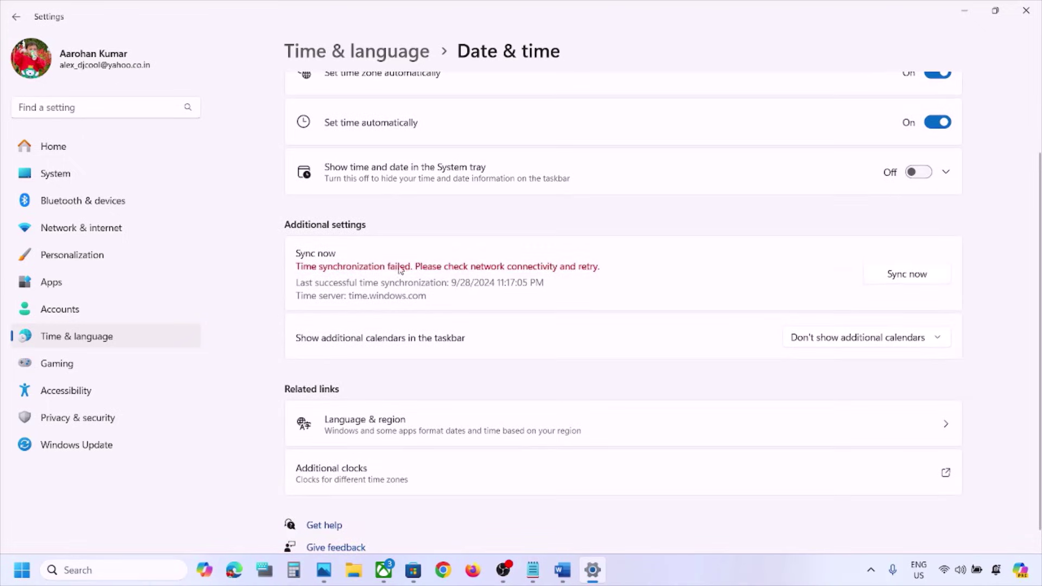
{"action": "left_click", "coordinate": [910, 281]}
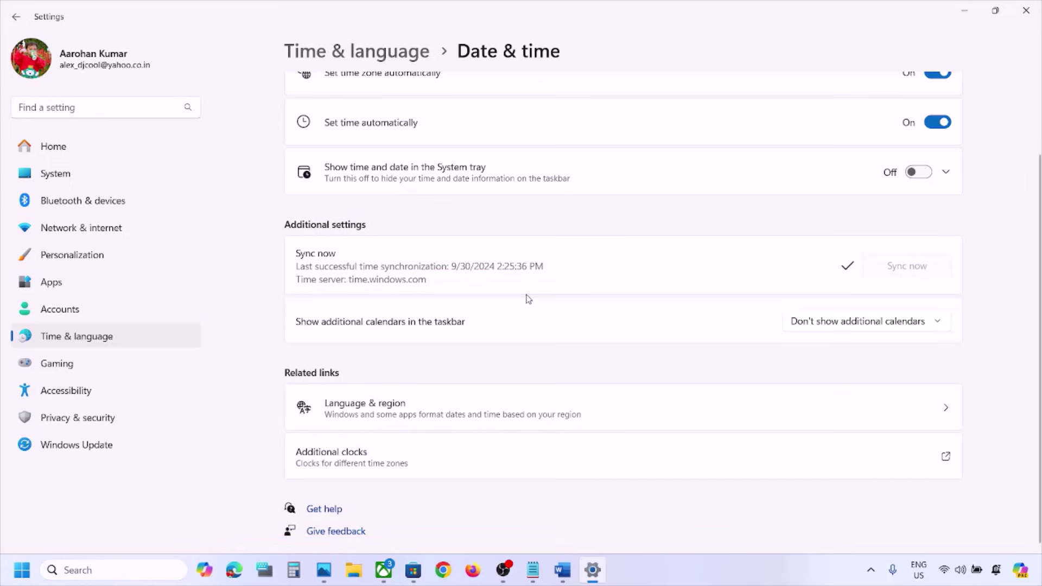
Step: Set the country or region to India in Language & region, then close Settings
{"action": "left_click", "coordinate": [113, 341]}
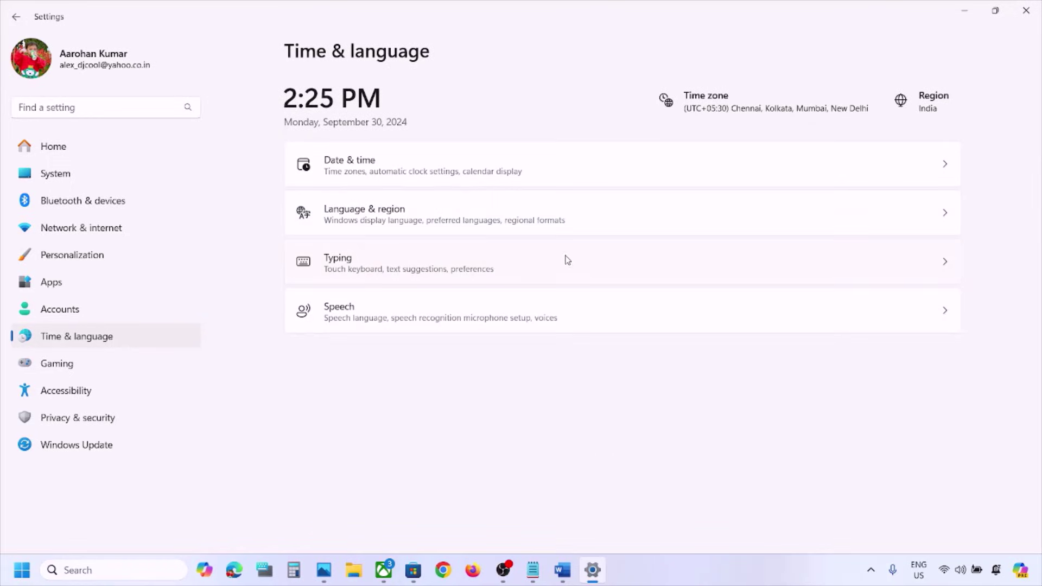
{"action": "left_click", "coordinate": [390, 230]}
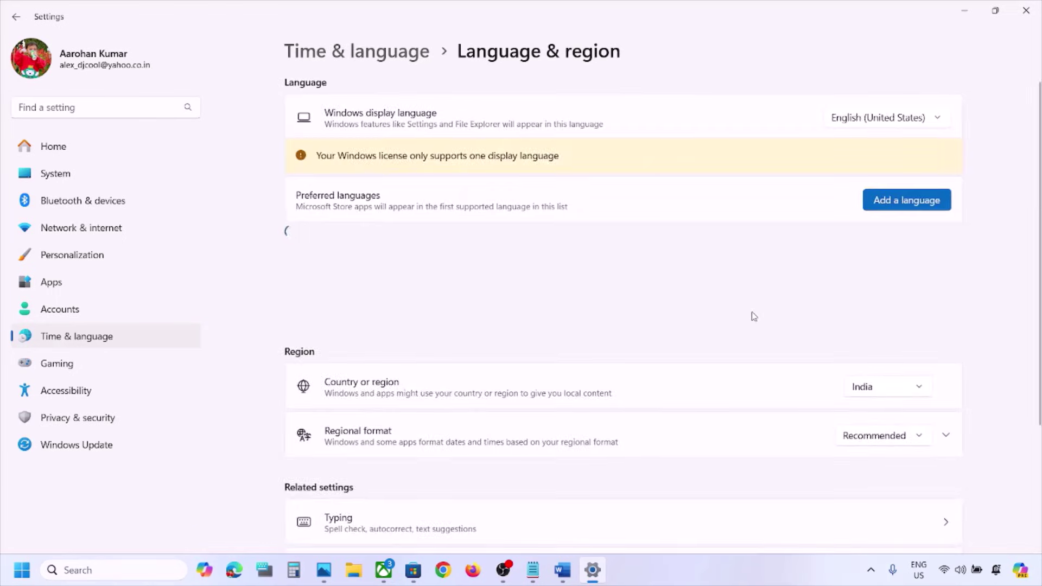
{"action": "scroll", "coordinate": [752, 316], "scroll_direction": "down", "scroll_amount": 3}
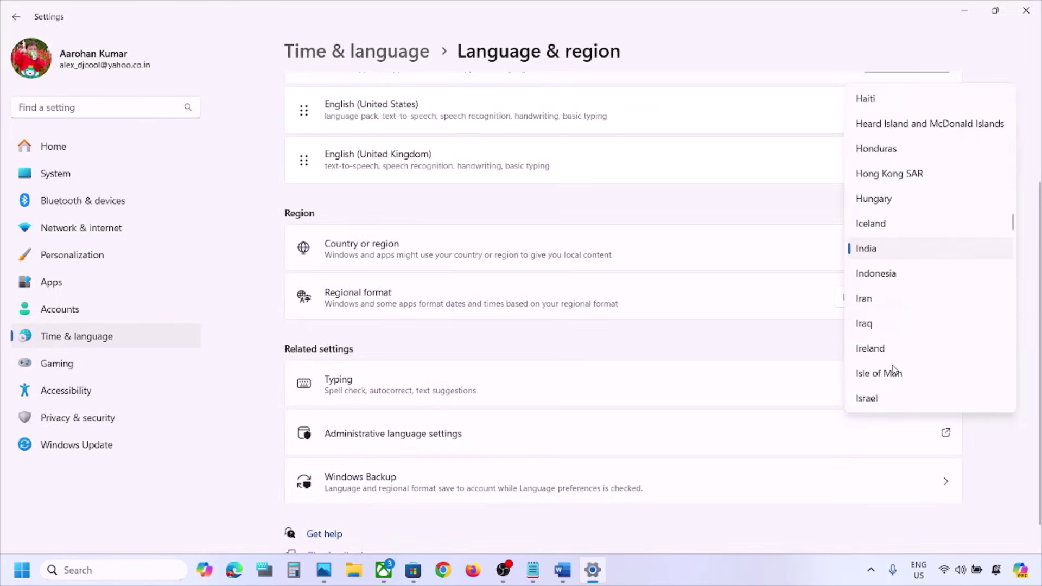
{"action": "left_click", "coordinate": [887, 252]}
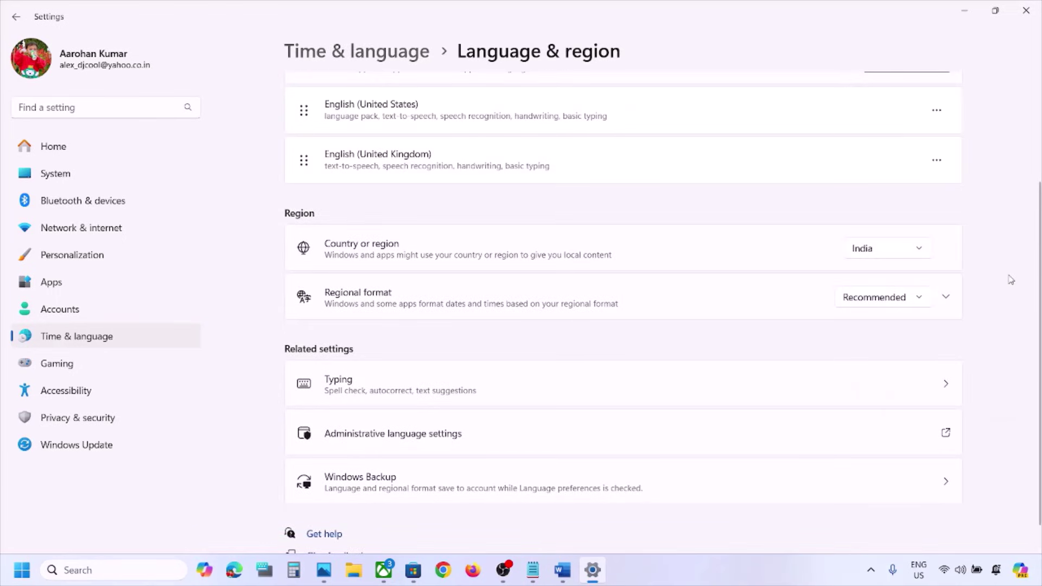
{"action": "left_click", "coordinate": [1026, 9]}
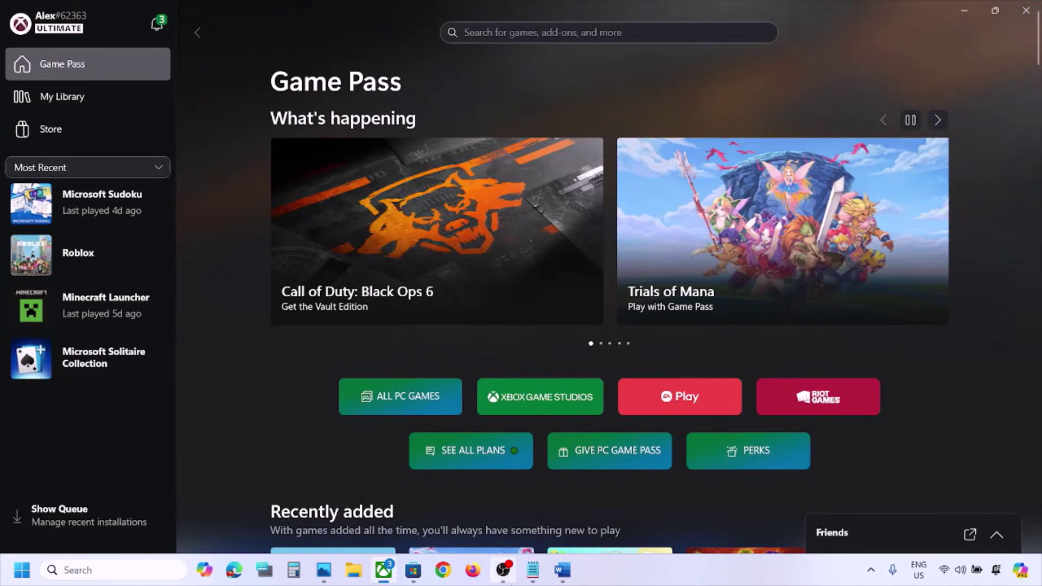
Step: Mark Step 2 in the Word notes and open Accounts > Email & accounts in Settings
{"action": "left_click", "coordinate": [562, 570]}
{"action": "scroll", "coordinate": [449, 348], "scroll_direction": "down", "scroll_amount": 3}
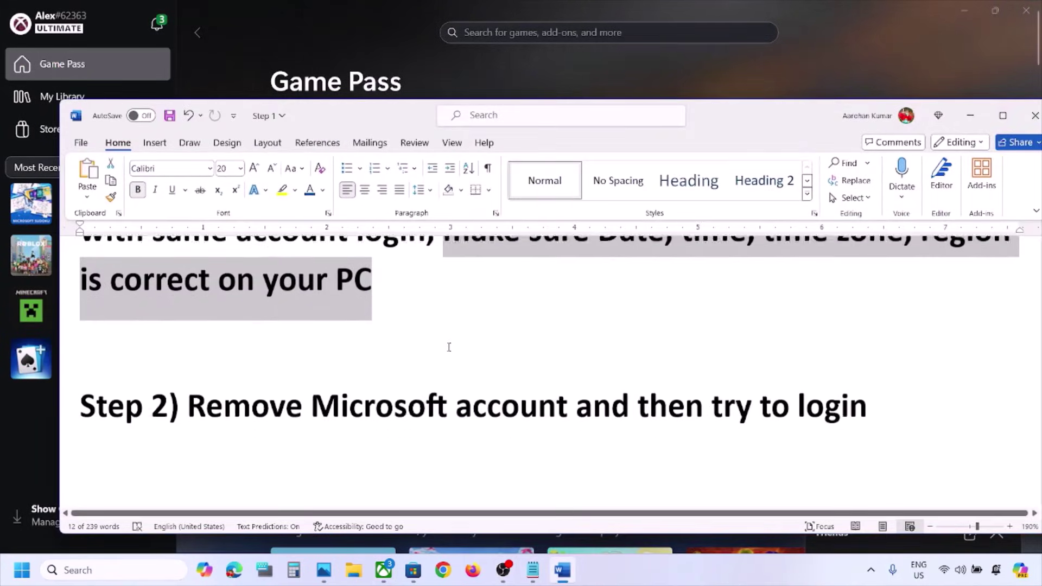
{"action": "left_click_drag", "start_coordinate": [250, 380], "coordinate": [800, 369]}
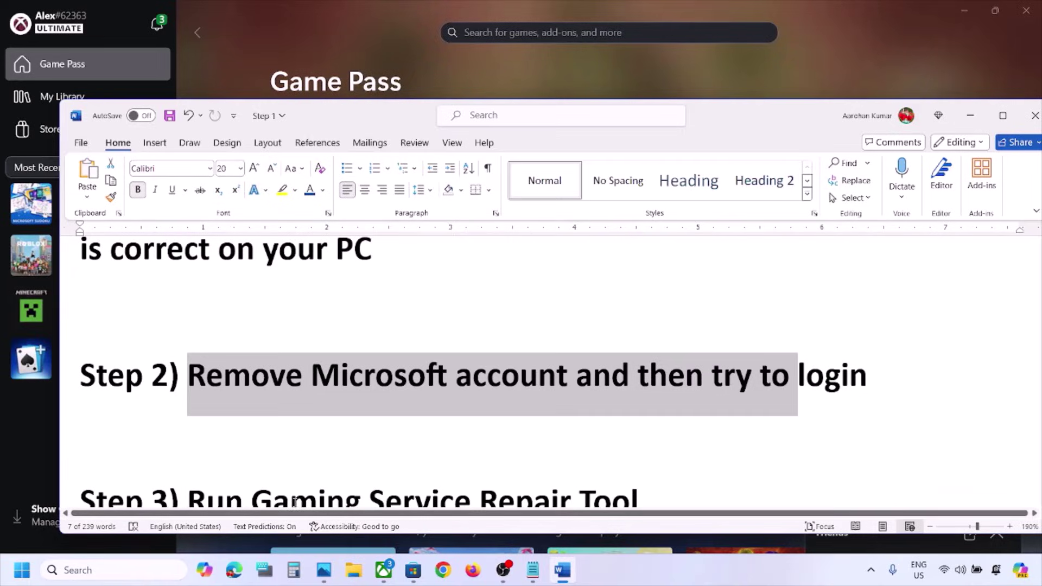
{"action": "key", "text": "super+i"}
{"action": "left_click", "coordinate": [53, 312]}
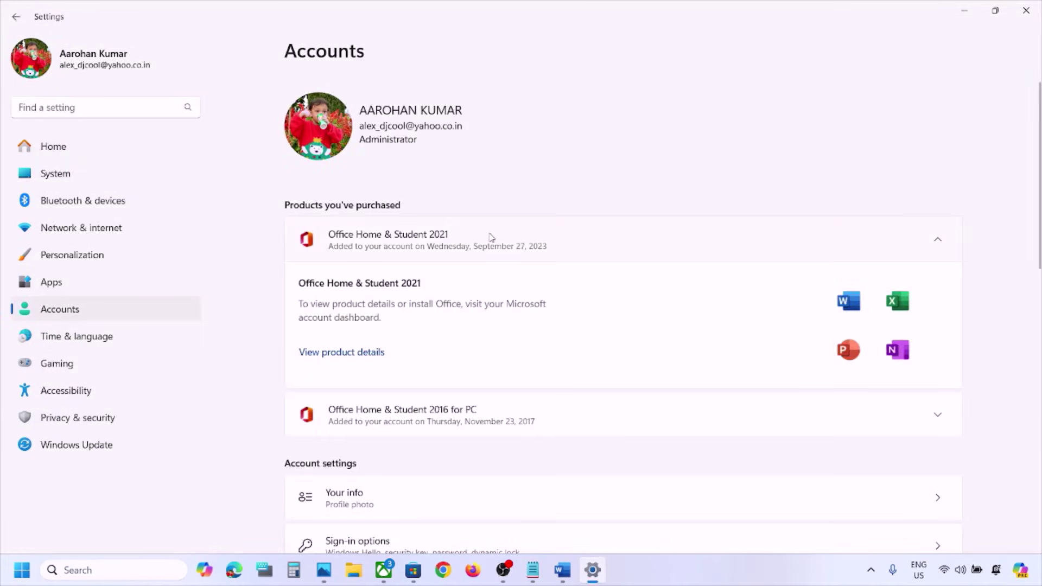
{"action": "scroll", "coordinate": [514, 256], "scroll_direction": "down", "scroll_amount": 8}
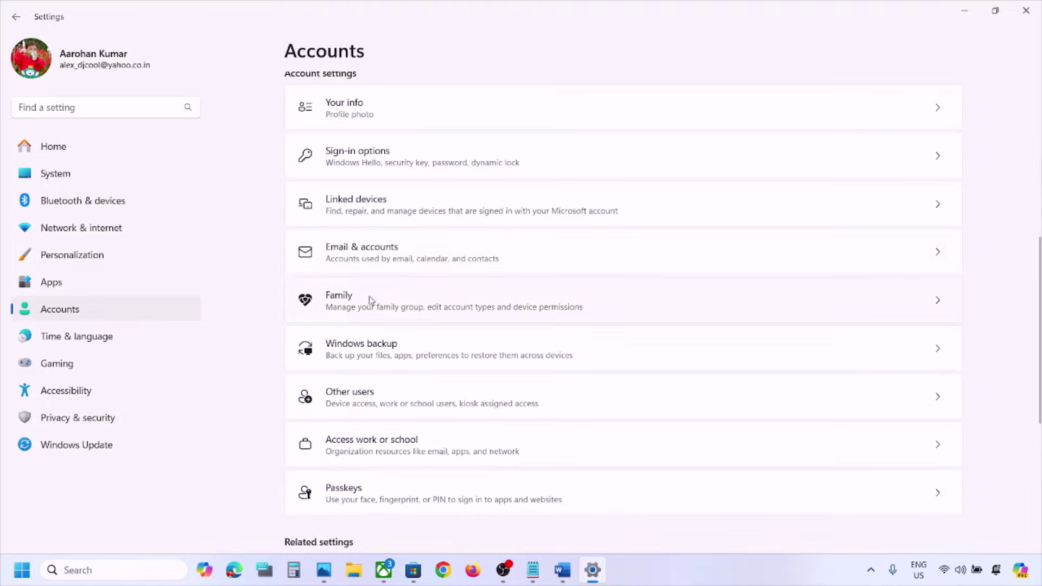
{"action": "left_click", "coordinate": [393, 261]}
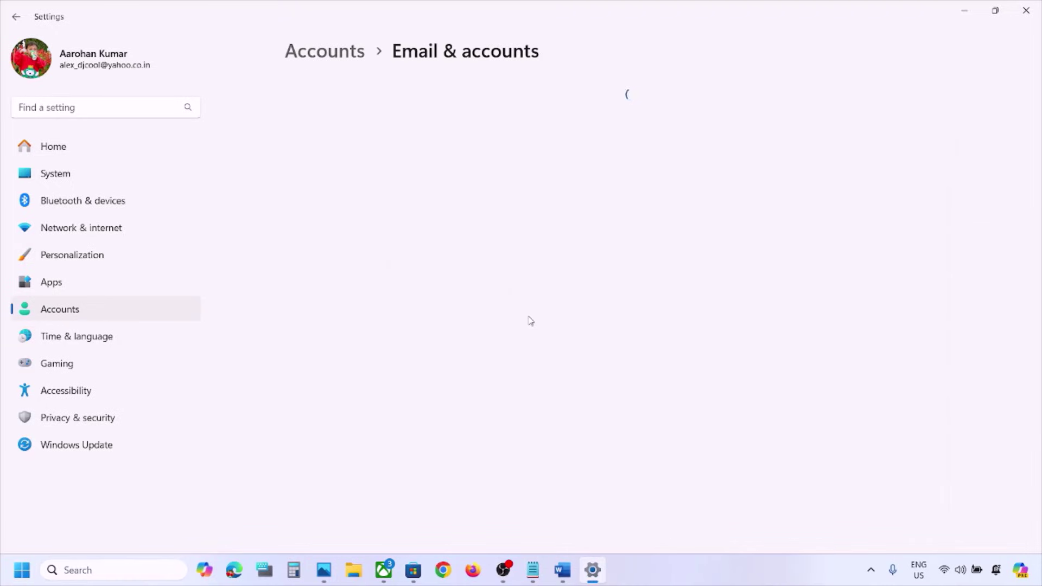
Step: Remove the second outlook.com Microsoft account from the device and close Settings
{"action": "scroll", "coordinate": [531, 320], "scroll_direction": "down", "scroll_amount": 1}
{"action": "scroll", "coordinate": [530, 320], "scroll_direction": "up", "scroll_amount": 1}
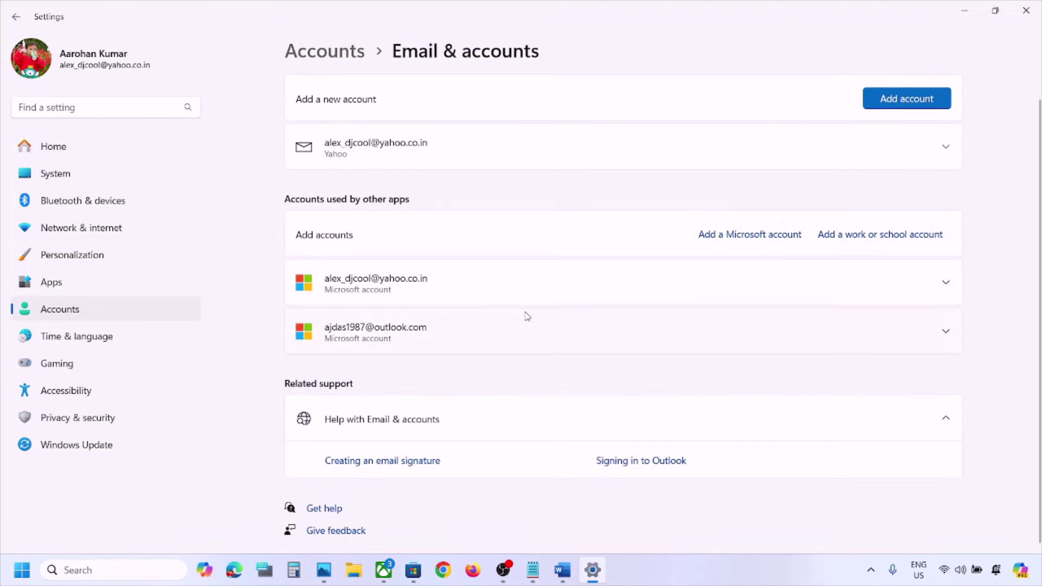
{"action": "scroll", "coordinate": [526, 316], "scroll_direction": "down", "scroll_amount": 1}
{"action": "scroll", "coordinate": [526, 316], "scroll_direction": "up", "scroll_amount": 1}
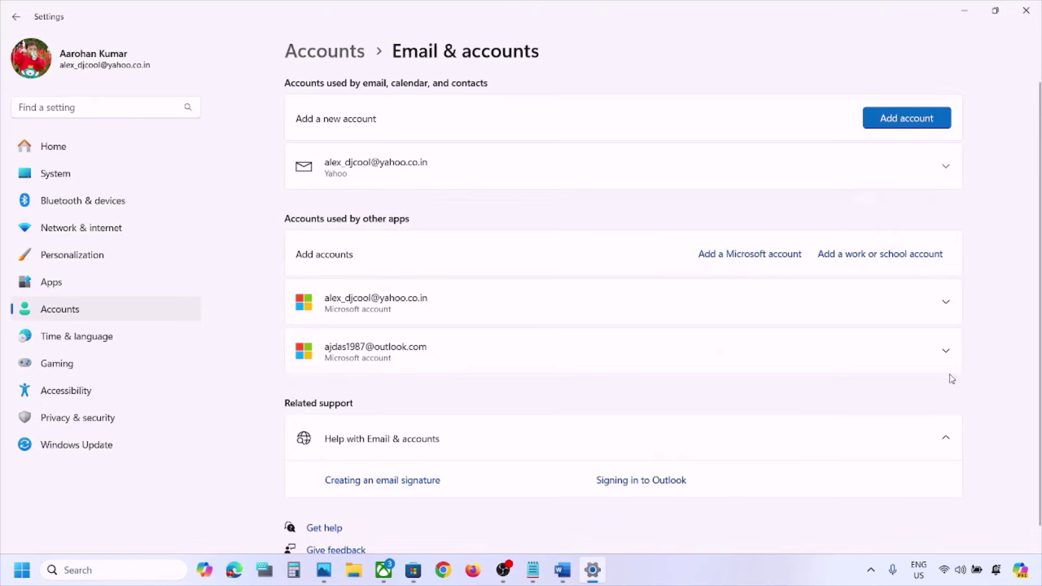
{"action": "left_click", "coordinate": [947, 351]}
{"action": "scroll", "coordinate": [946, 351], "scroll_direction": "down", "scroll_amount": 4}
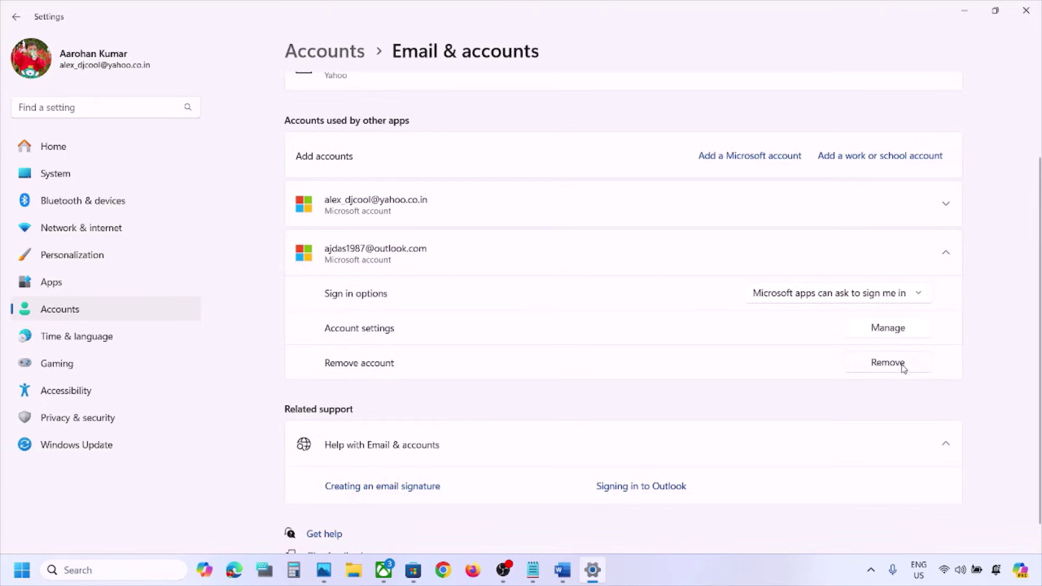
{"action": "left_click", "coordinate": [890, 363]}
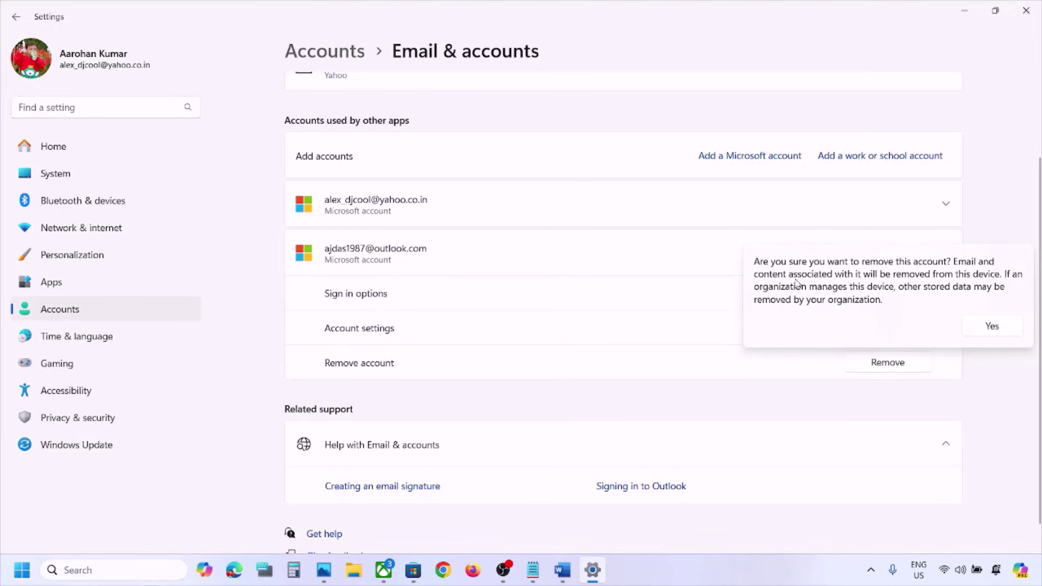
{"action": "left_click", "coordinate": [1013, 333]}
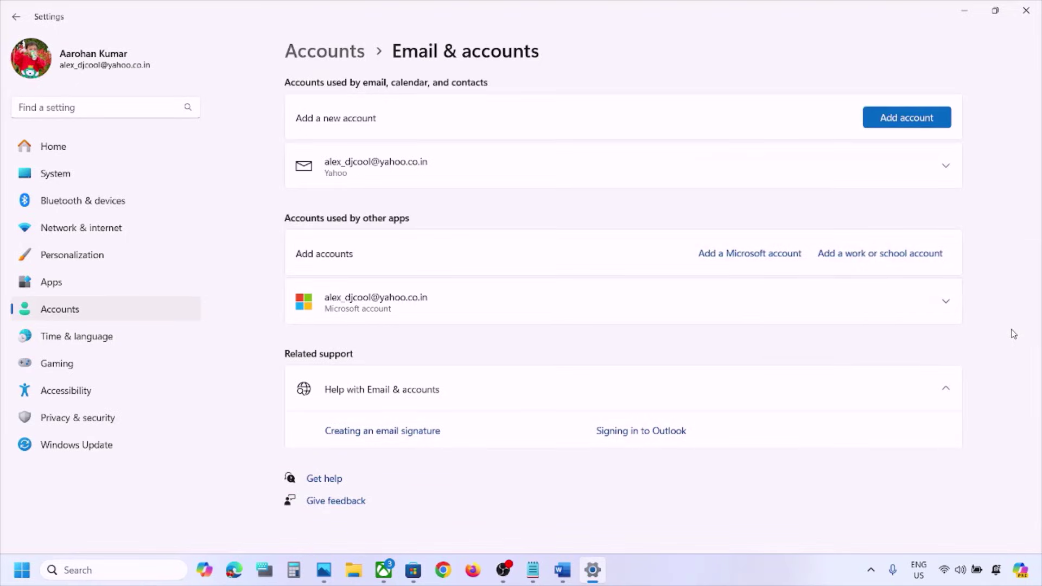
{"action": "left_click", "coordinate": [1026, 11]}
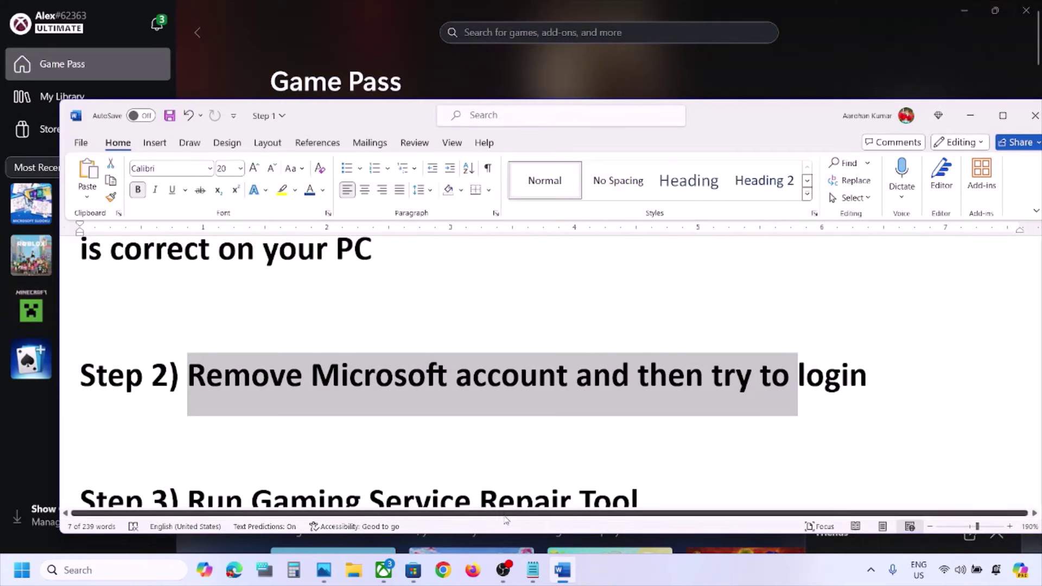
Step: Start signing into Microsoft Store with a different Microsoft account
{"action": "left_click", "coordinate": [646, 565]}
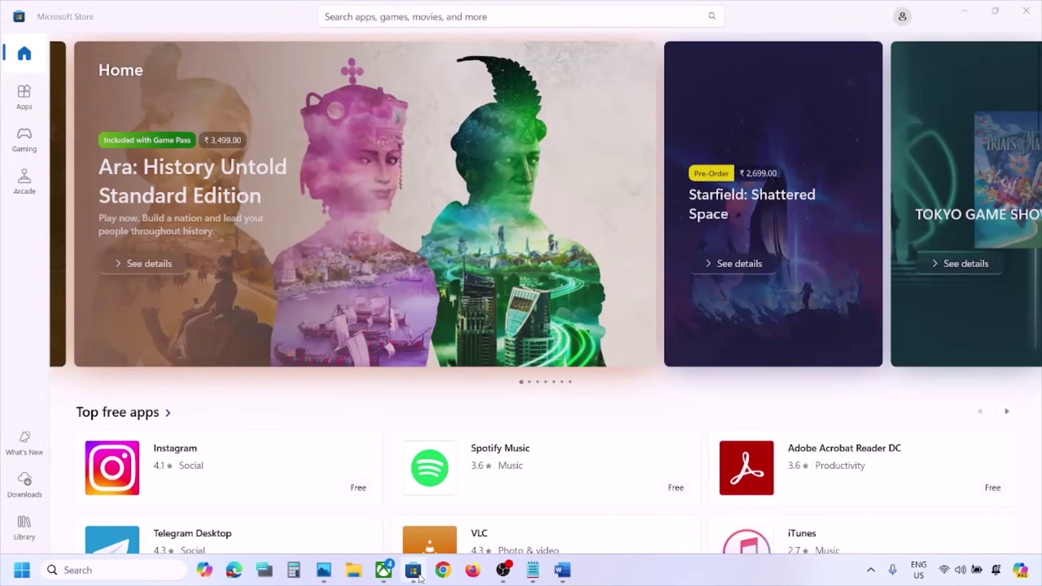
{"action": "left_click", "coordinate": [420, 578]}
{"action": "left_click", "coordinate": [902, 18]}
{"action": "left_click", "coordinate": [774, 47]}
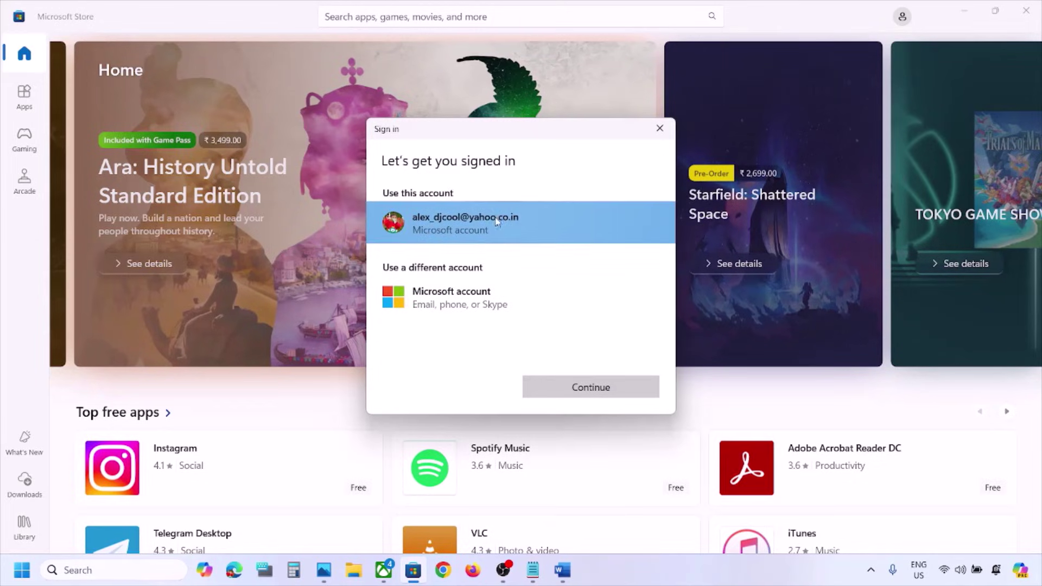
{"action": "left_click", "coordinate": [507, 293]}
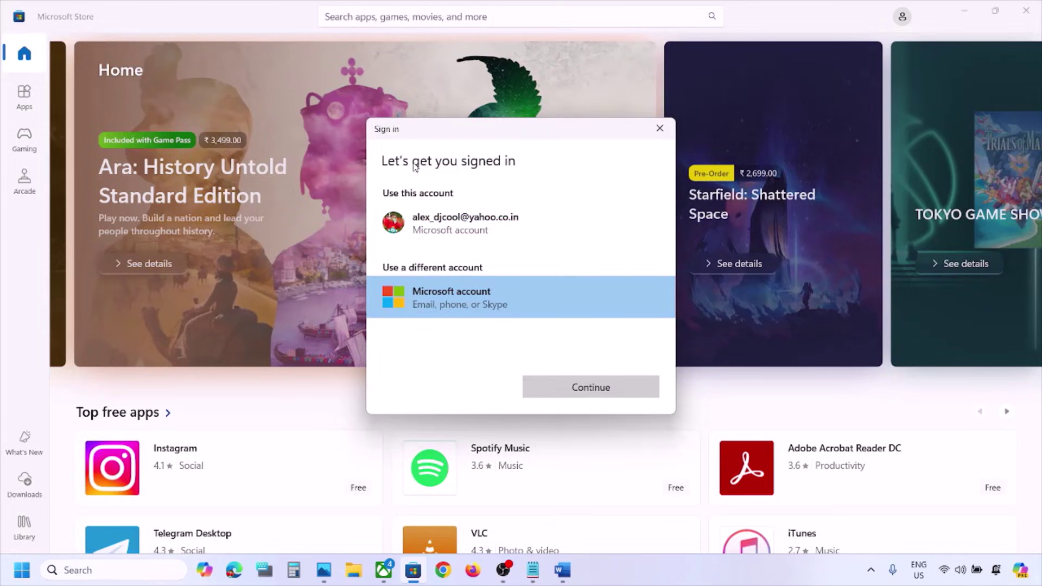
{"action": "left_click", "coordinate": [566, 386]}
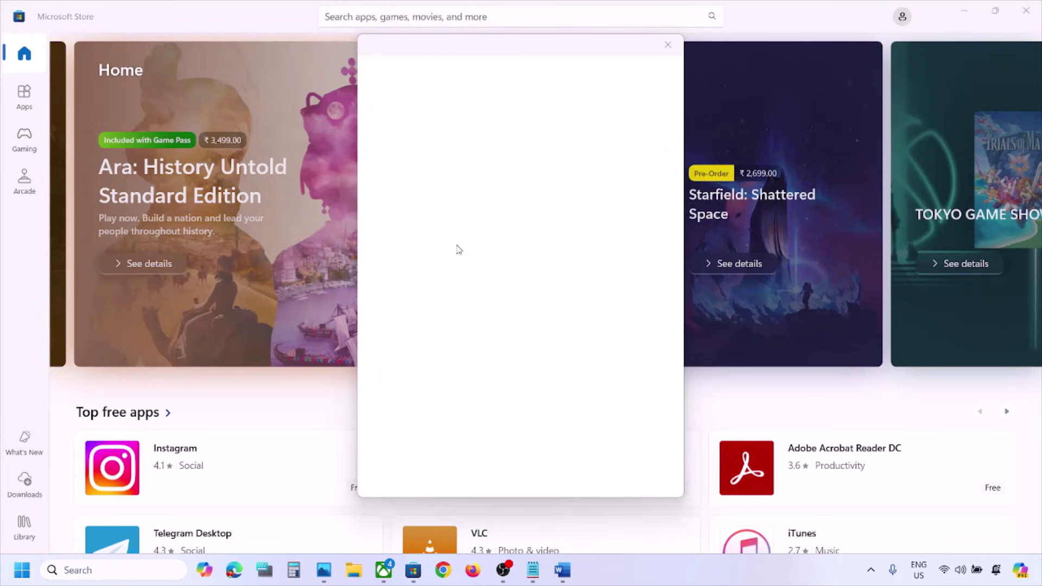
Step: Verify identity with the device PIN, then check the Xbox app's profile options
{"action": "left_click", "coordinate": [609, 466]}
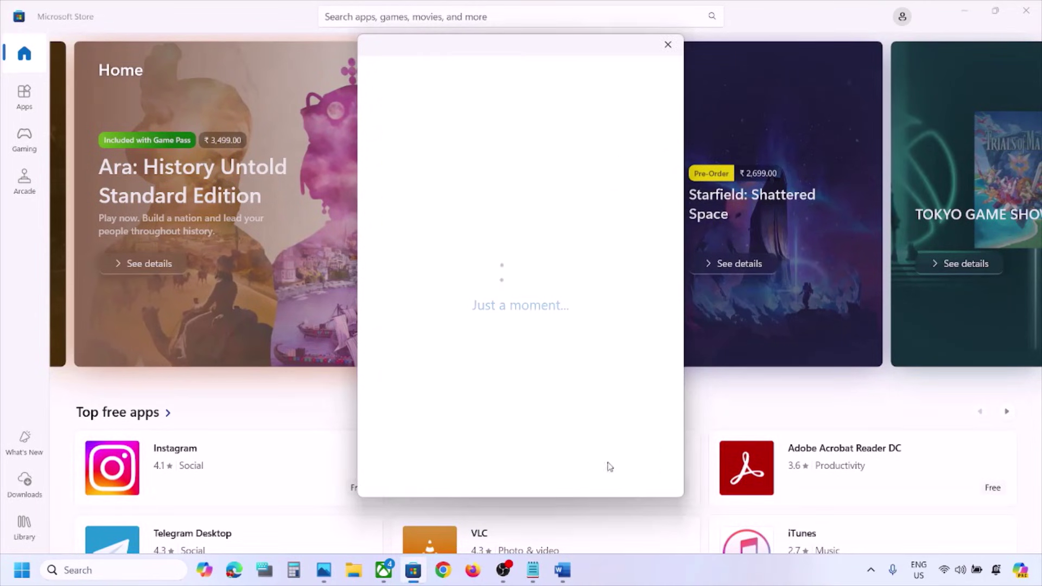
{"action": "type", "text": "123"}
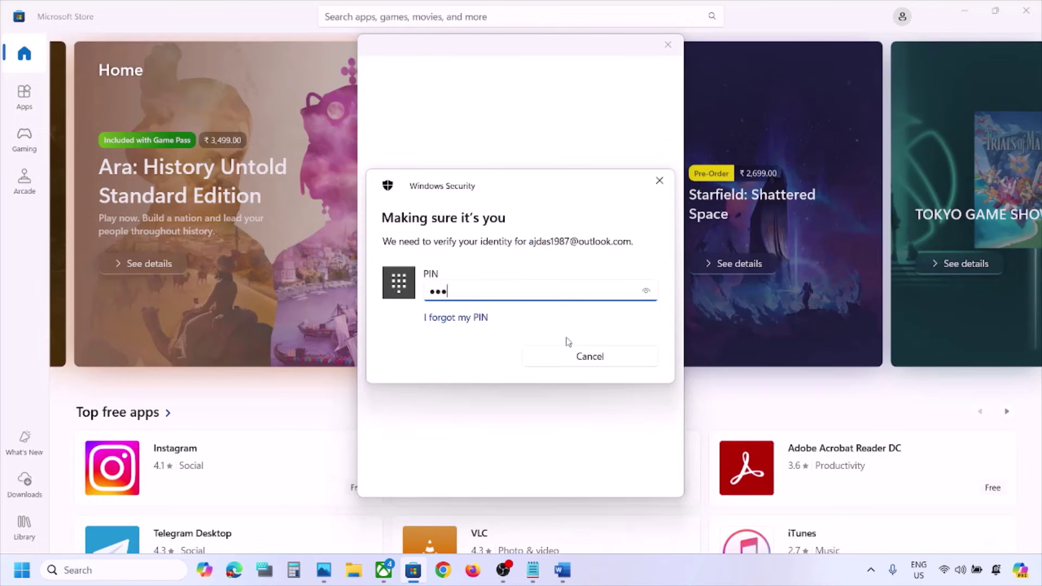
{"action": "type", "text": "4"}
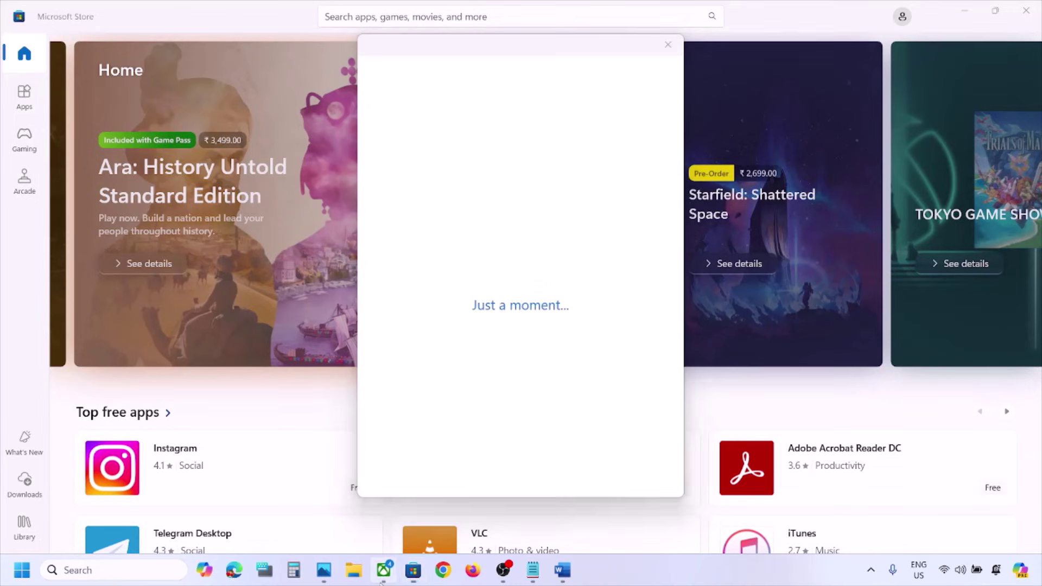
{"action": "left_click", "coordinate": [382, 582]}
{"action": "left_click", "coordinate": [82, 20]}
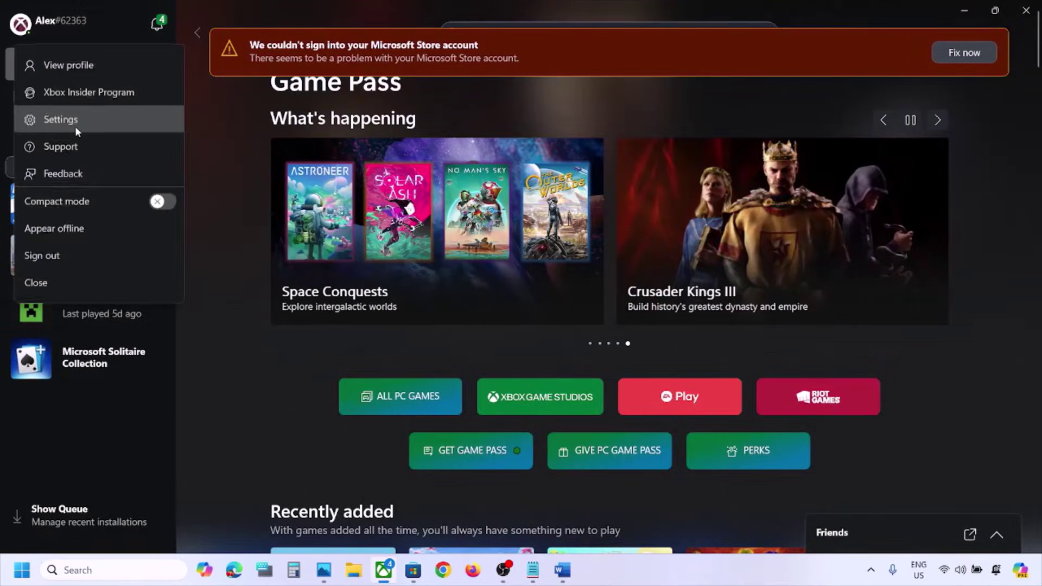
Step: Sign out of the Xbox app and sign back in with the second Microsoft account
{"action": "left_click", "coordinate": [48, 257]}
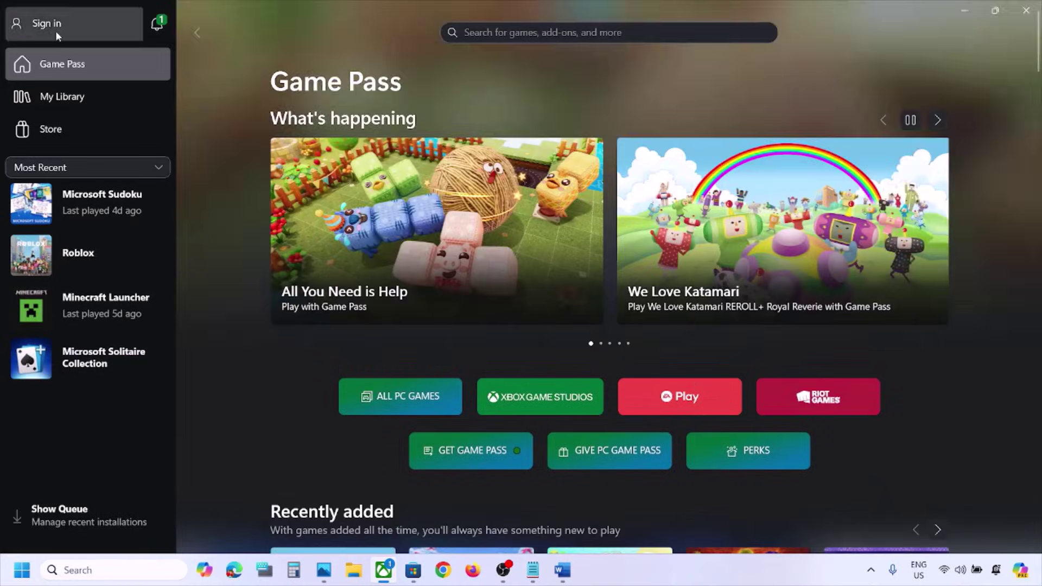
{"action": "left_click", "coordinate": [55, 30]}
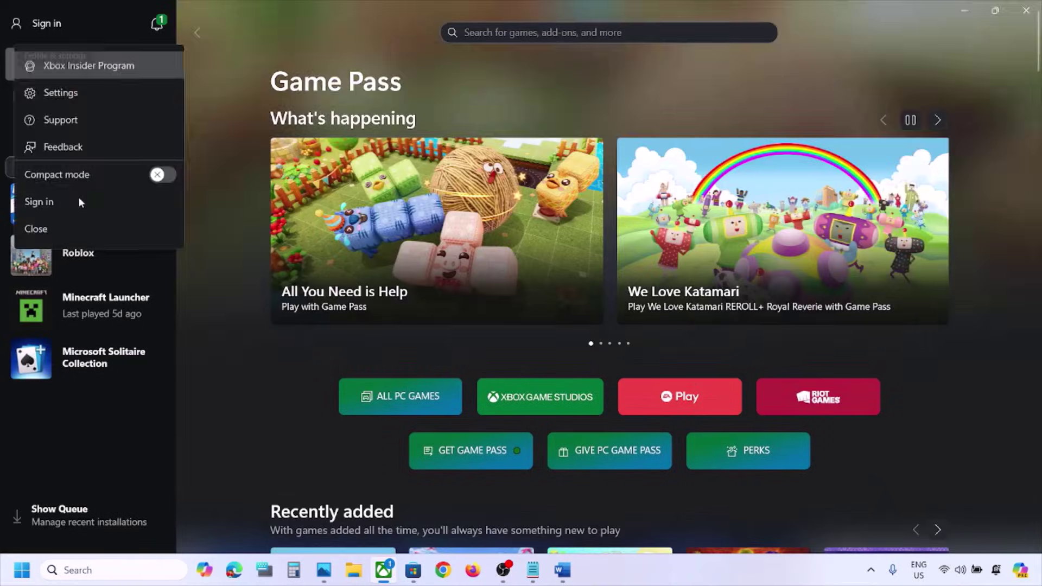
{"action": "left_click", "coordinate": [59, 200]}
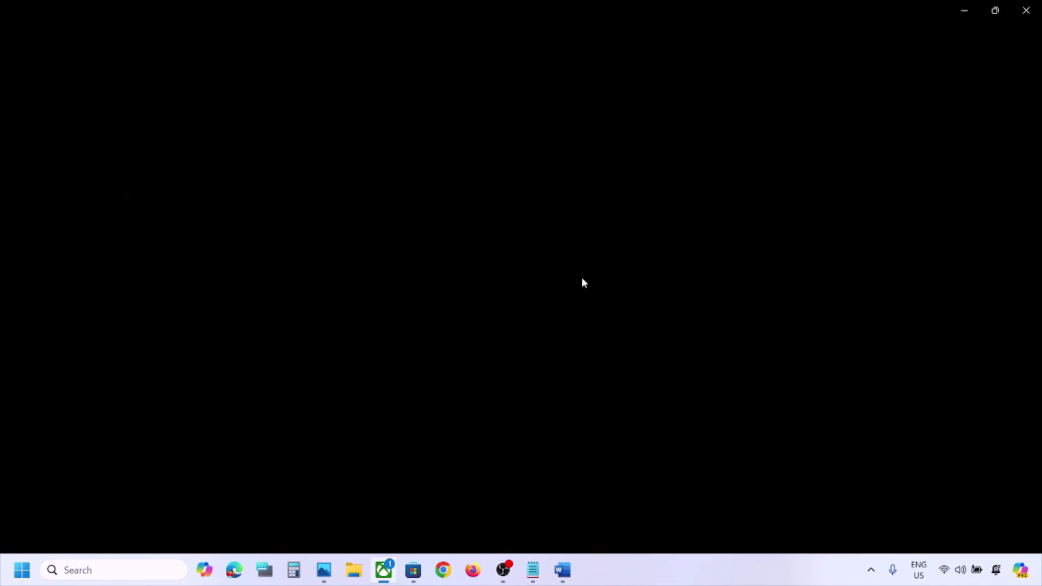
{"action": "left_click", "coordinate": [472, 240]}
{"action": "left_click", "coordinate": [604, 412]}
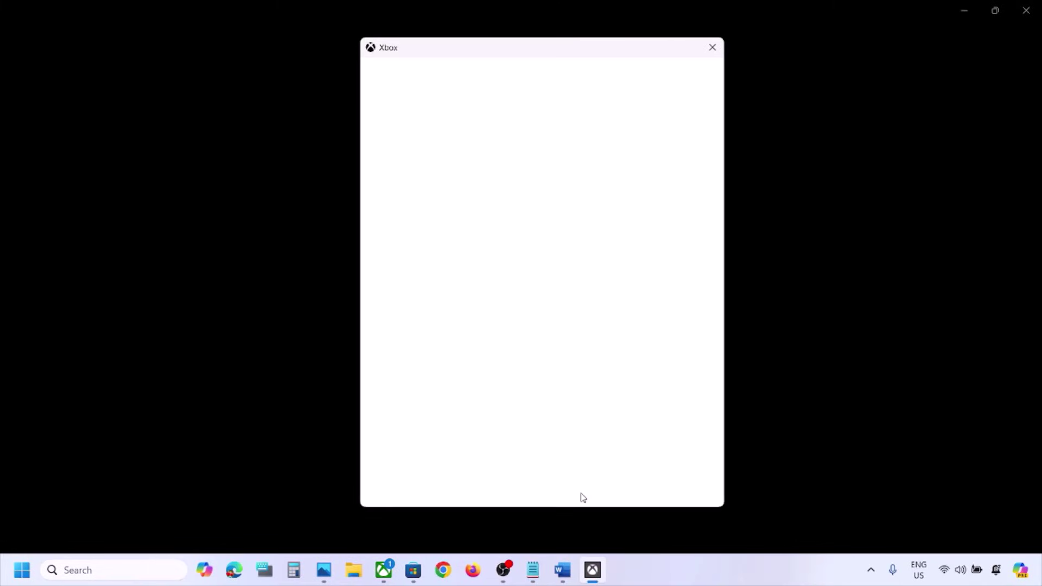
Step: Highlight the Step 3 repair tool instruction in the Word notes, then minimize Word
{"action": "left_click", "coordinate": [562, 570]}
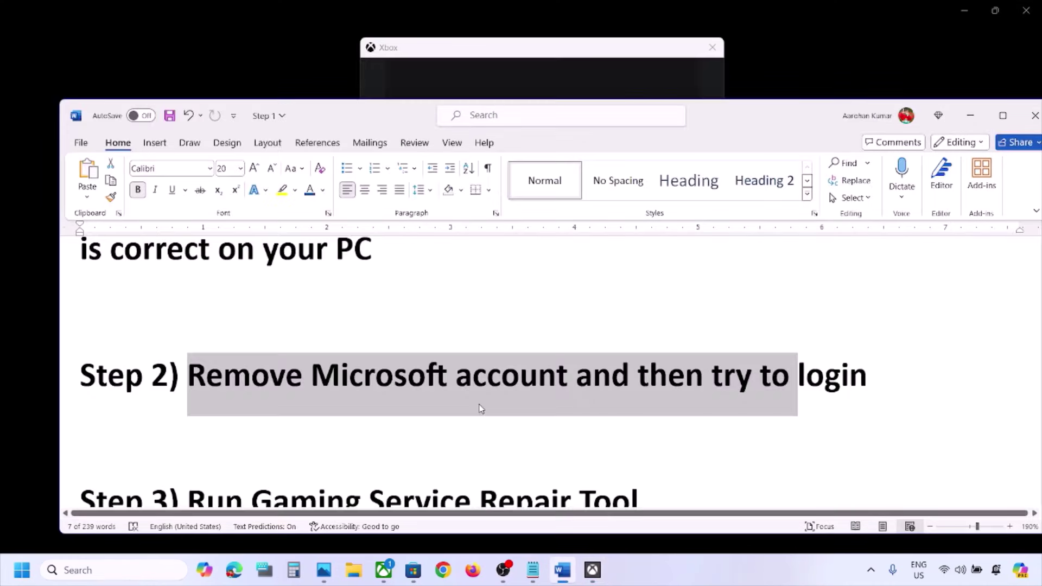
{"action": "scroll", "coordinate": [480, 404], "scroll_direction": "down", "scroll_amount": 1}
{"action": "left_click_drag", "start_coordinate": [206, 434], "coordinate": [641, 429]}
{"action": "left_click", "coordinate": [972, 121]}
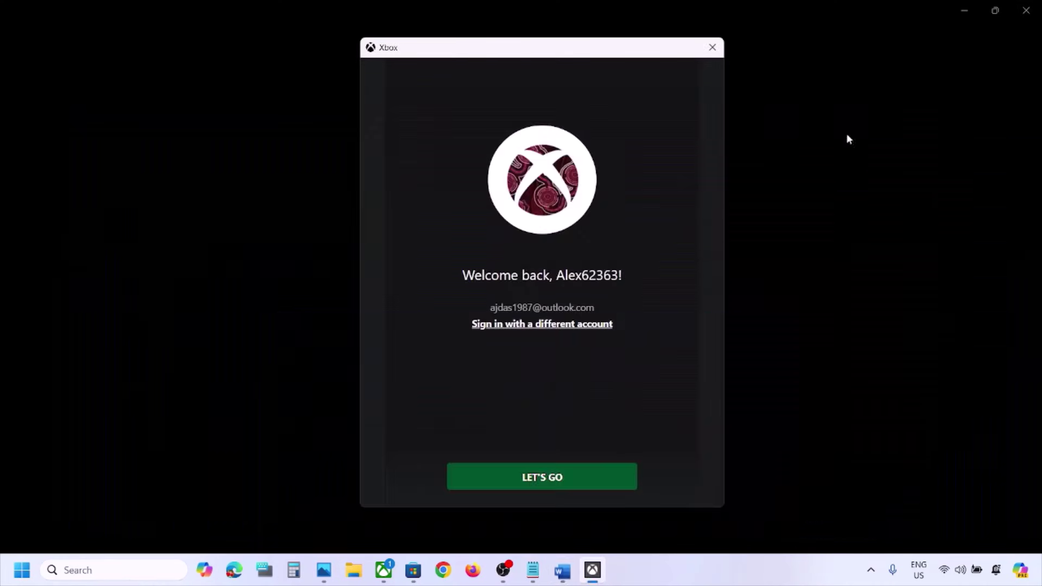
Step: Finish signing in, then run the Gaming Services Repair Tool from Support until all six checks complete
{"action": "left_click", "coordinate": [534, 476]}
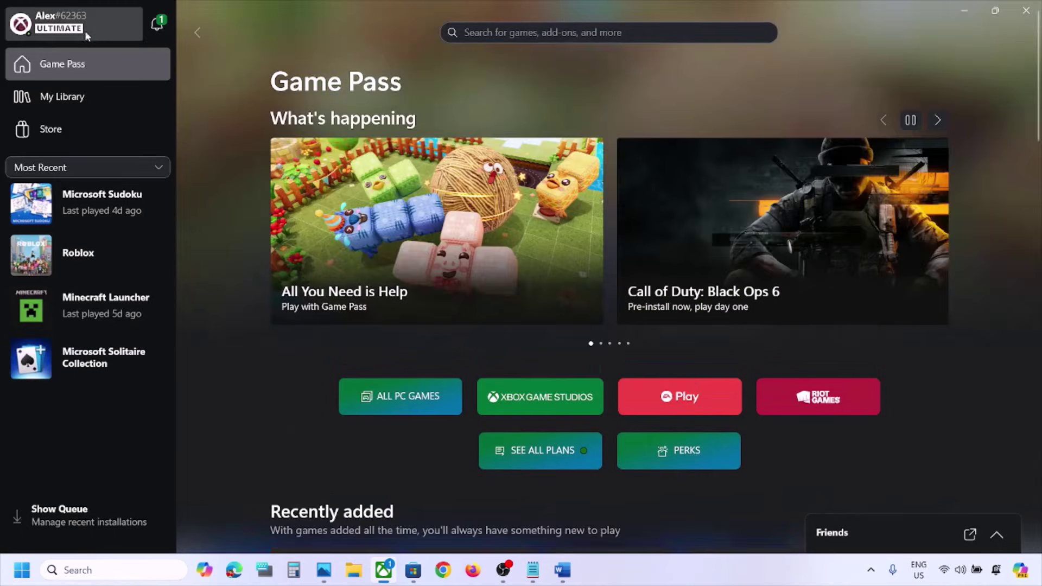
{"action": "left_click", "coordinate": [86, 35]}
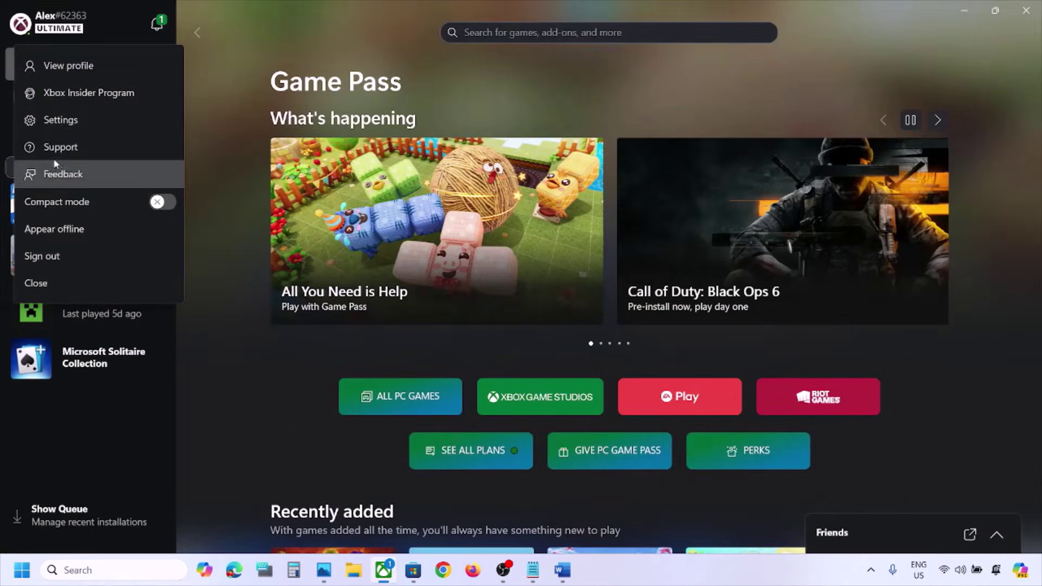
{"action": "key", "text": "Return"}
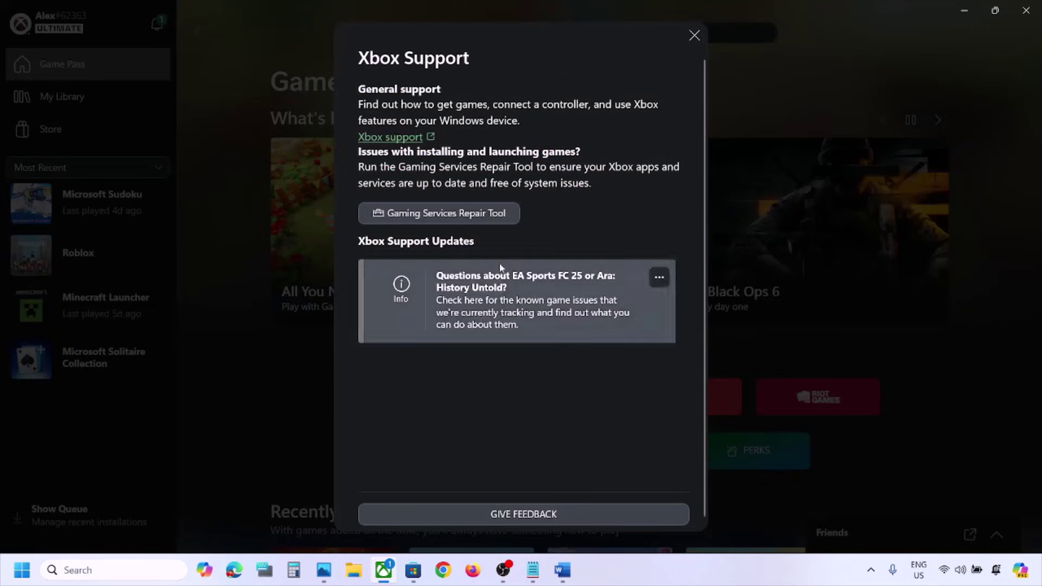
{"action": "left_click", "coordinate": [458, 220]}
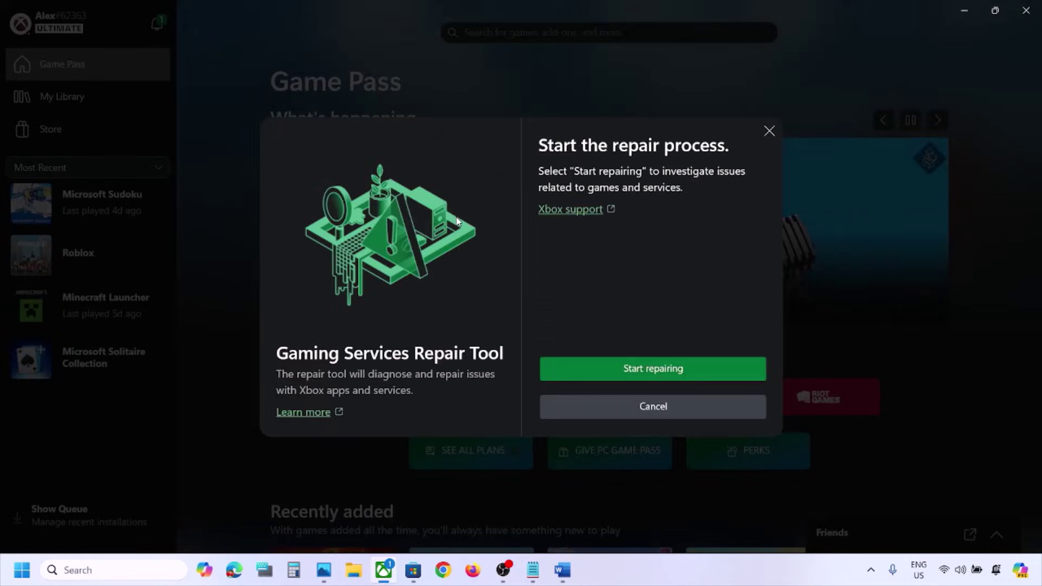
{"action": "left_click", "coordinate": [614, 367]}
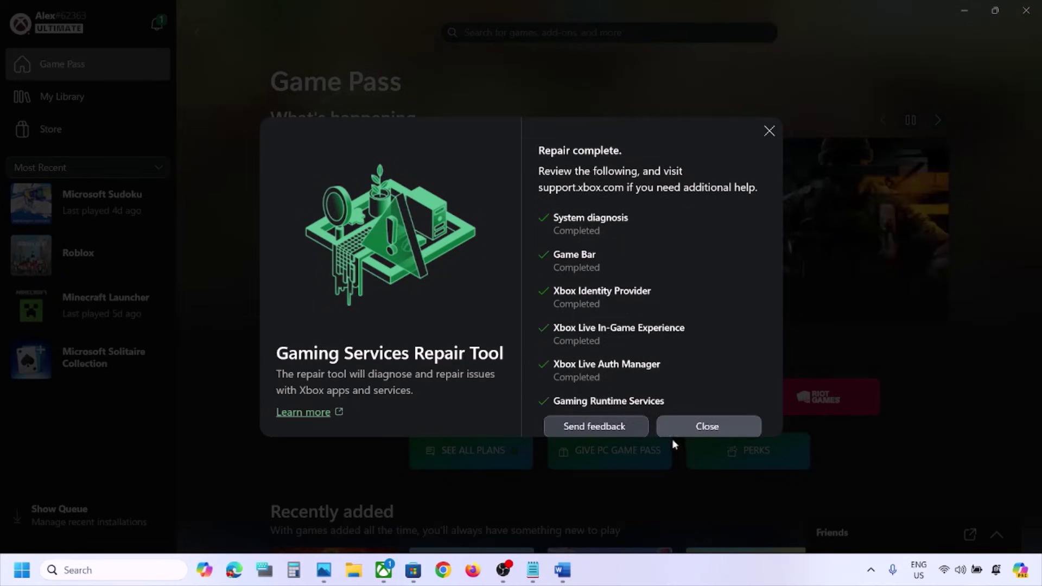
{"action": "left_click", "coordinate": [693, 426]}
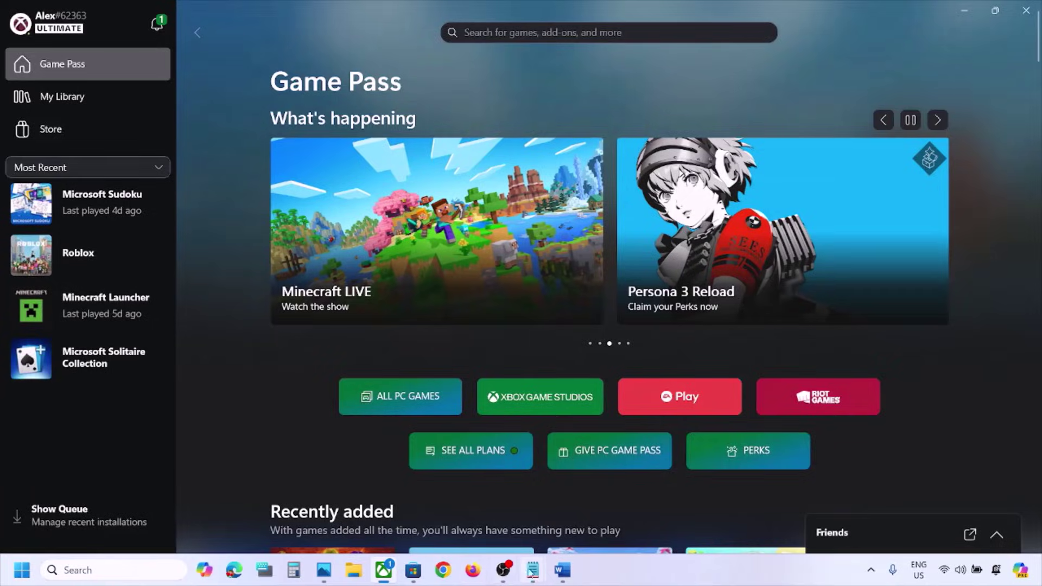
Step: Search Google for the Step 3 'Run Gaming Service Repair Tool' text and open the Xbox Support article
{"action": "left_click", "coordinate": [562, 570]}
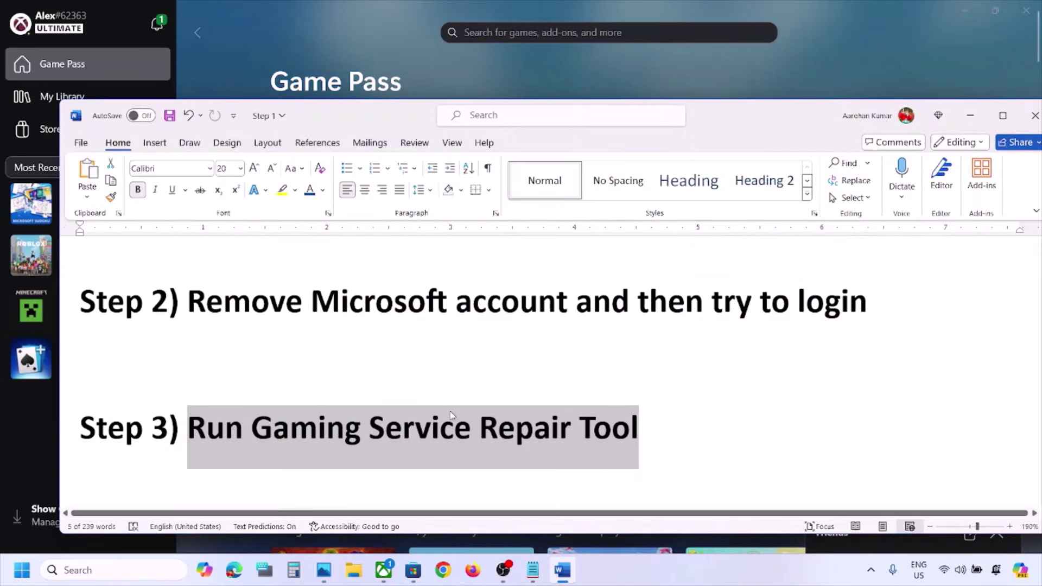
{"action": "left_click_drag", "start_coordinate": [664, 417], "coordinate": [206, 418]}
{"action": "key", "text": "ctrl+c"}
{"action": "left_click", "coordinate": [443, 570]}
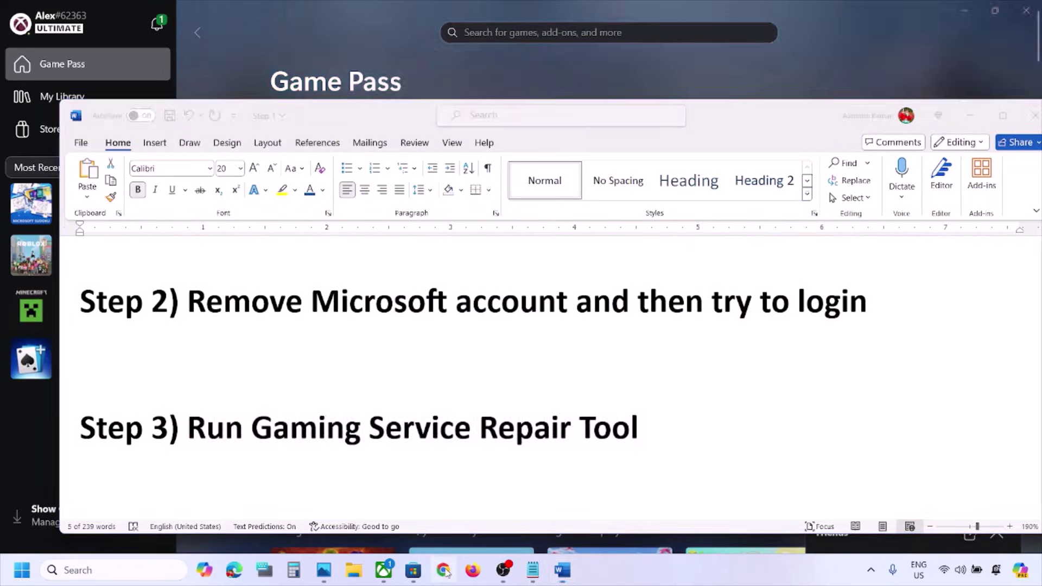
{"action": "key", "text": "ctrl+v"}
{"action": "key", "text": "Return"}
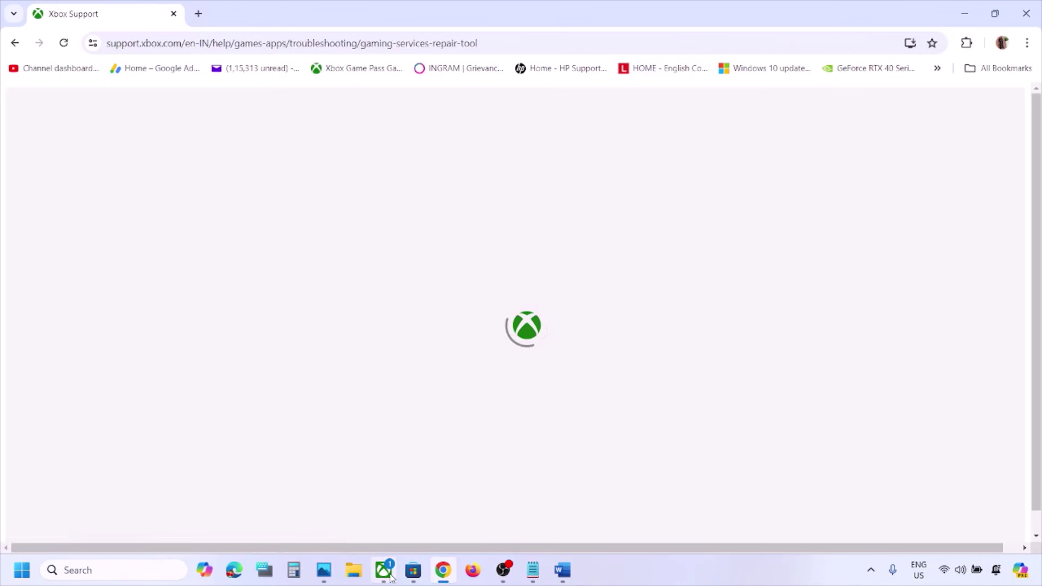
{"action": "left_click", "coordinate": [384, 570]}
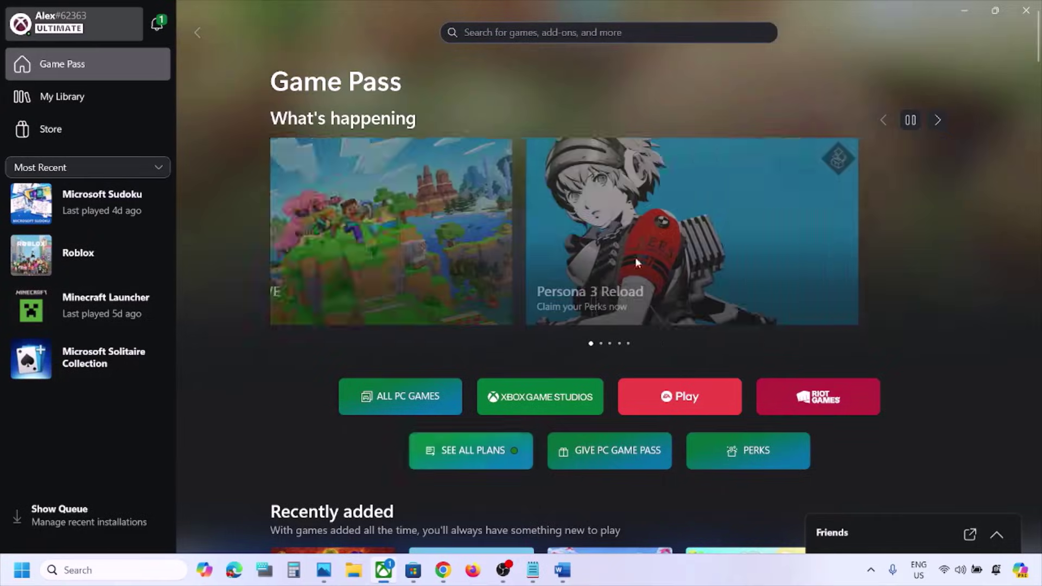
Step: Download the repair tool from the Downloadable version section and run it to Completed successfully (0x0)
{"action": "left_click", "coordinate": [965, 10]}
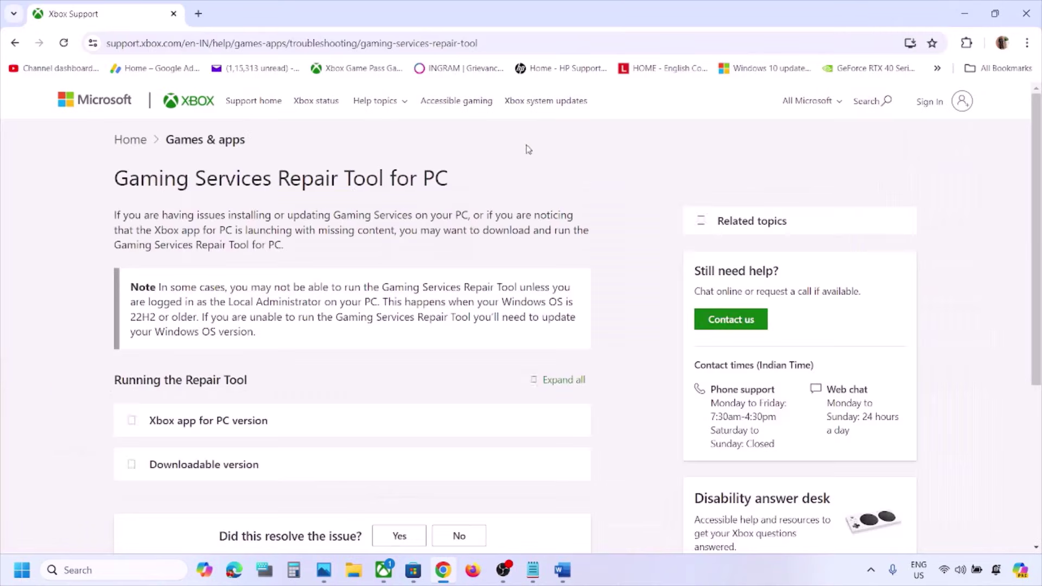
{"action": "scroll", "coordinate": [271, 382], "scroll_direction": "down", "scroll_amount": 3}
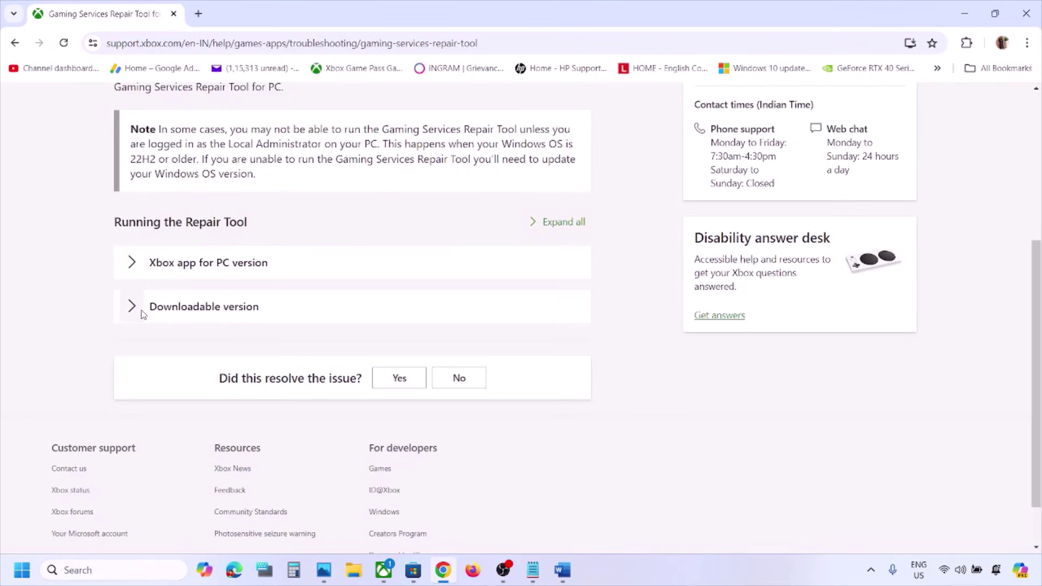
{"action": "left_click", "coordinate": [142, 315]}
{"action": "scroll", "coordinate": [244, 337], "scroll_direction": "down", "scroll_amount": 10}
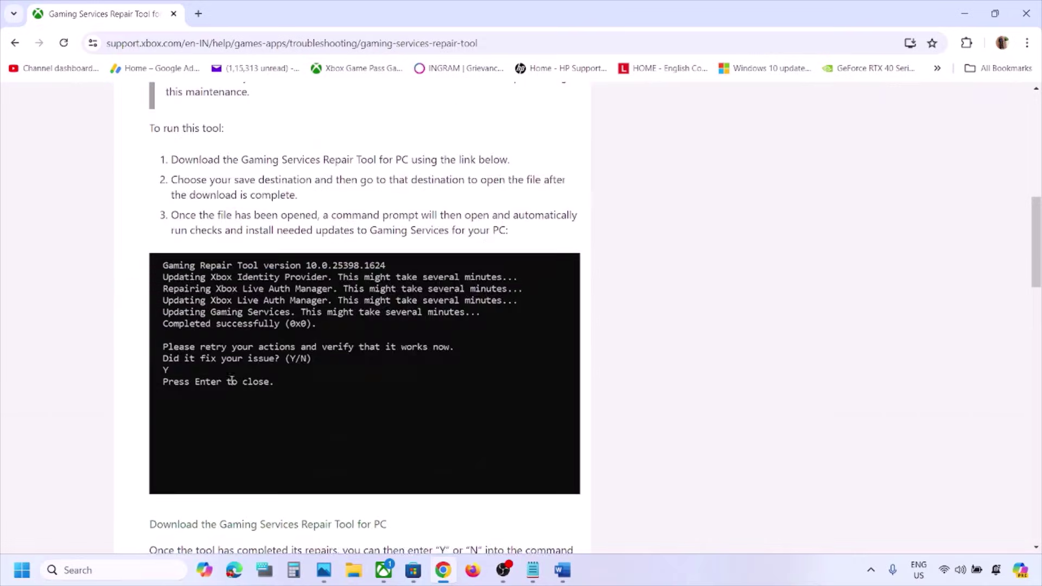
{"action": "left_click", "coordinate": [230, 340]}
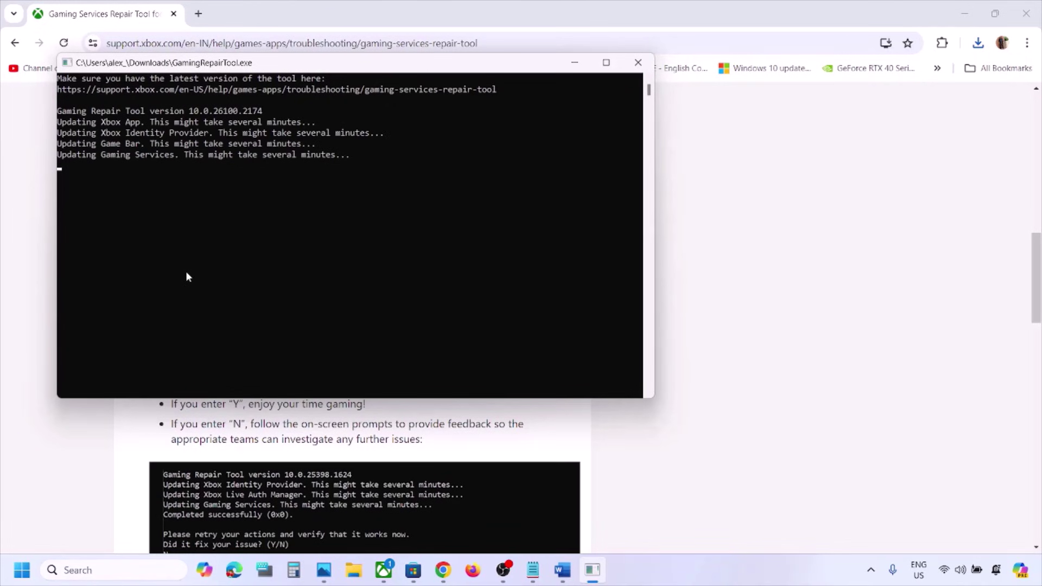
{"action": "left_click_drag", "start_coordinate": [209, 167], "coordinate": [49, 166]}
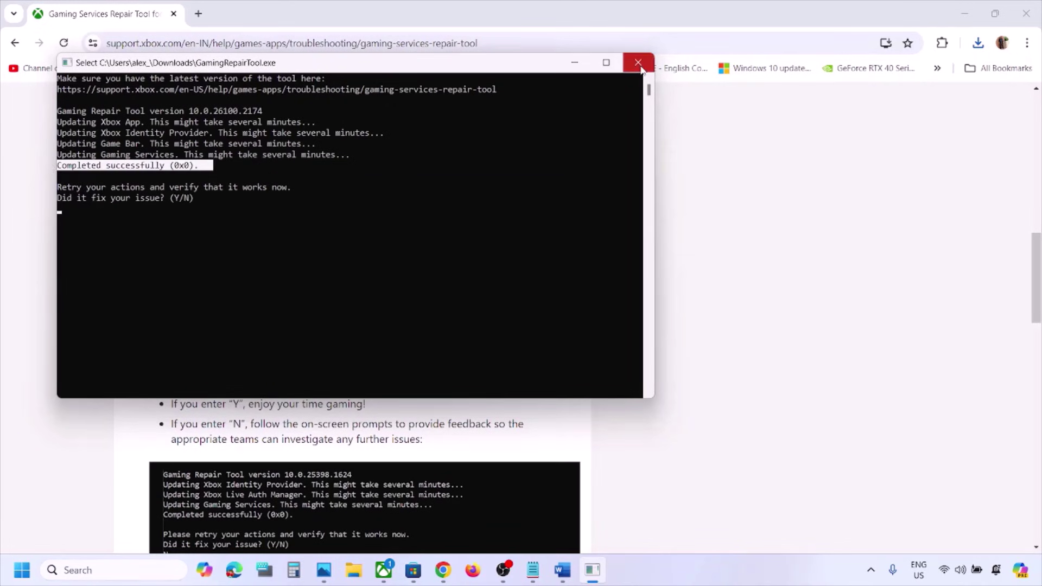
{"action": "left_click", "coordinate": [639, 62]}
{"action": "left_click", "coordinate": [142, 569]}
Step: Reopen the Xbox app via an 'xbox' search, then view the Start menu power options without restarting
{"action": "type", "text": "xbox"}
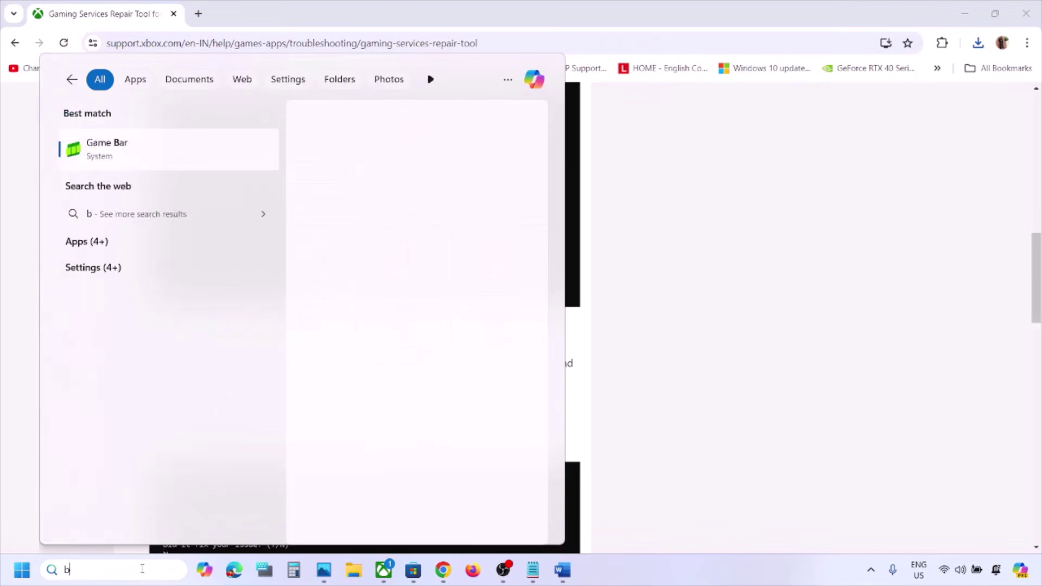
{"action": "key", "text": "Return"}
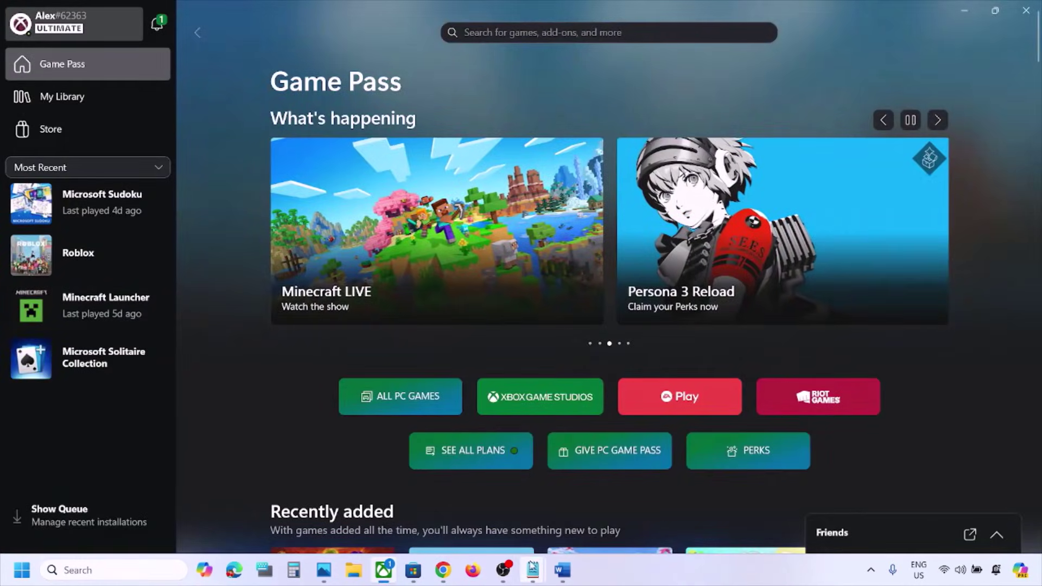
{"action": "left_click", "coordinate": [563, 570]}
{"action": "scroll", "coordinate": [481, 402], "scroll_direction": "down", "scroll_amount": 3}
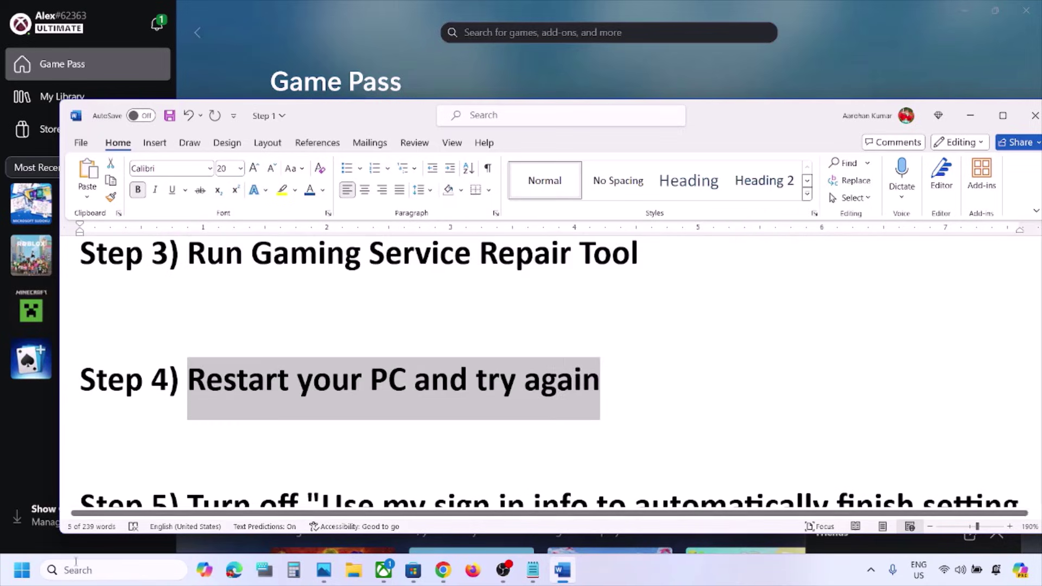
{"action": "left_click", "coordinate": [22, 570]}
{"action": "left_click", "coordinate": [396, 522]}
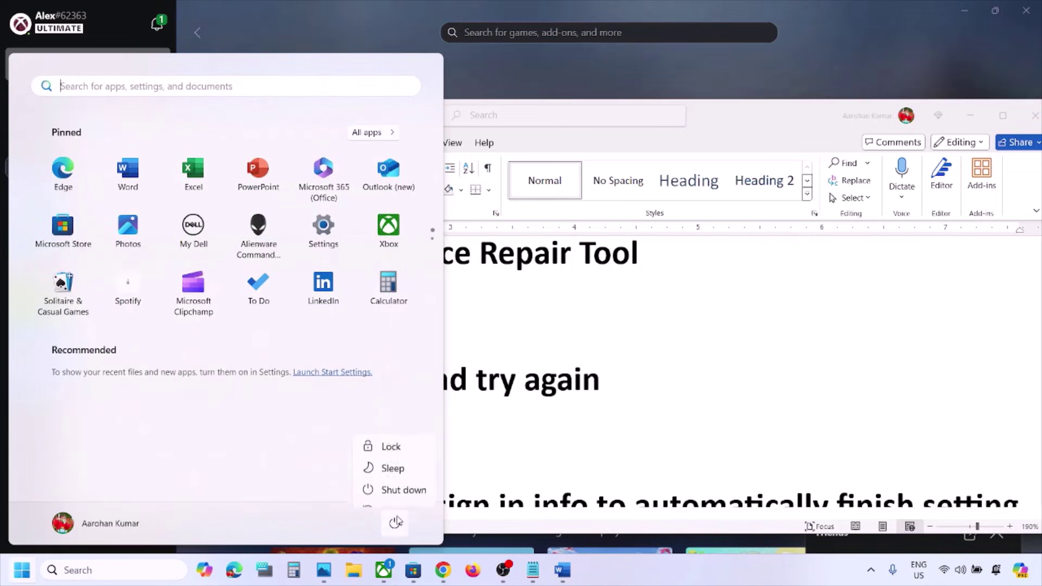
{"action": "left_click", "coordinate": [638, 425]}
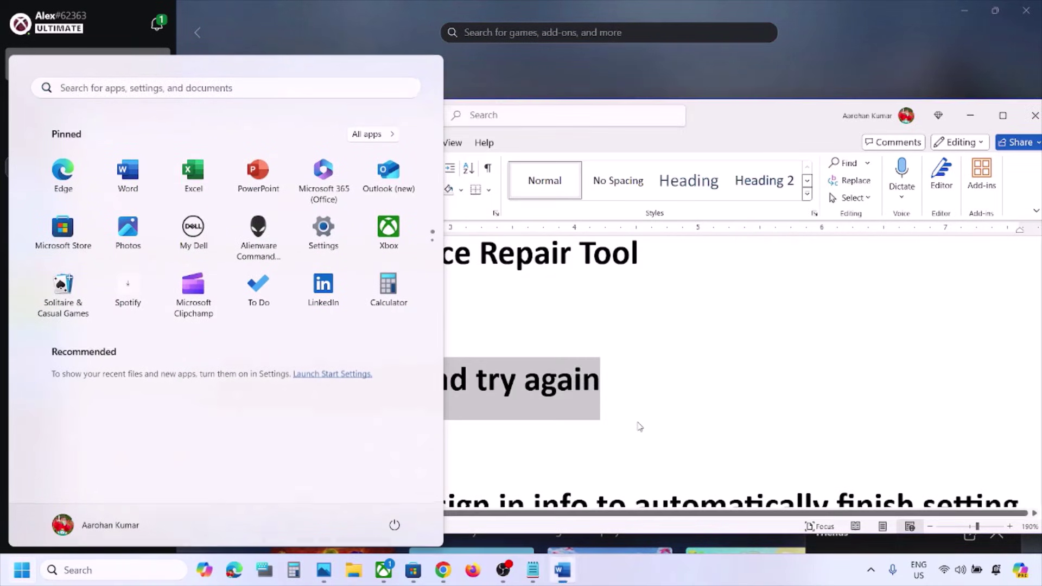
Step: Scroll the Word notes to Step 5 and select its setting name
{"action": "scroll", "coordinate": [640, 426], "scroll_direction": "down", "scroll_amount": 2}
{"action": "scroll", "coordinate": [640, 427], "scroll_direction": "down", "scroll_amount": 1}
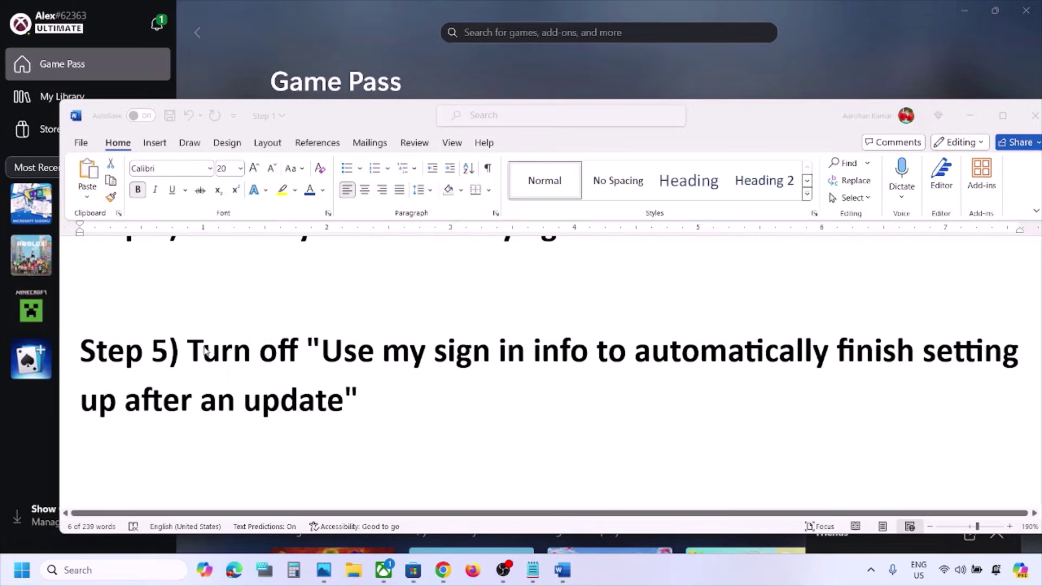
{"action": "left_click_drag", "start_coordinate": [334, 348], "coordinate": [379, 398]}
Step: In Accounts > Sign-in options, leave 'Use my sign-in info…after an update' Off, then close Settings
{"action": "key", "text": "super+i"}
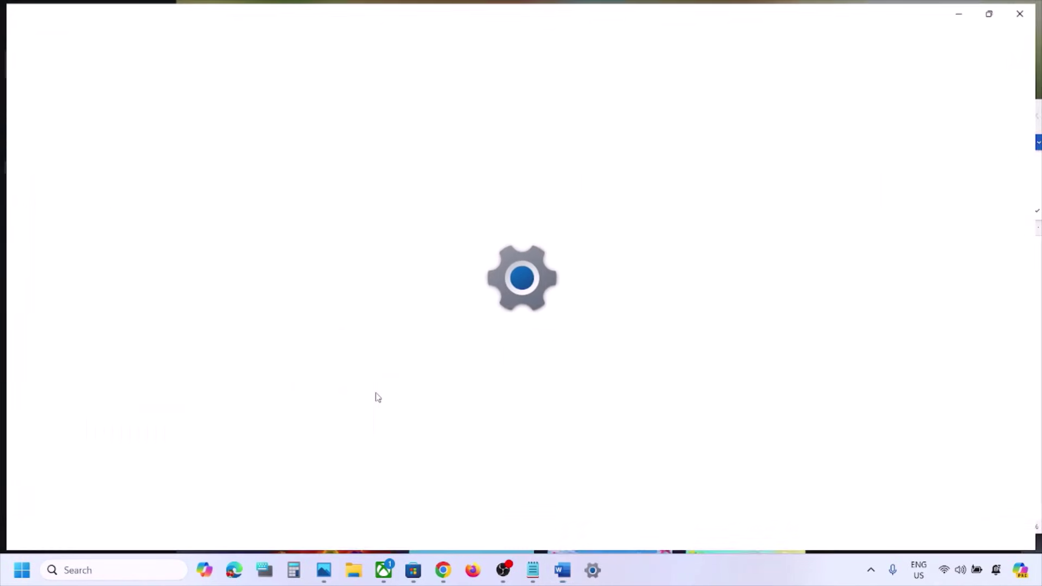
{"action": "left_click", "coordinate": [99, 312]}
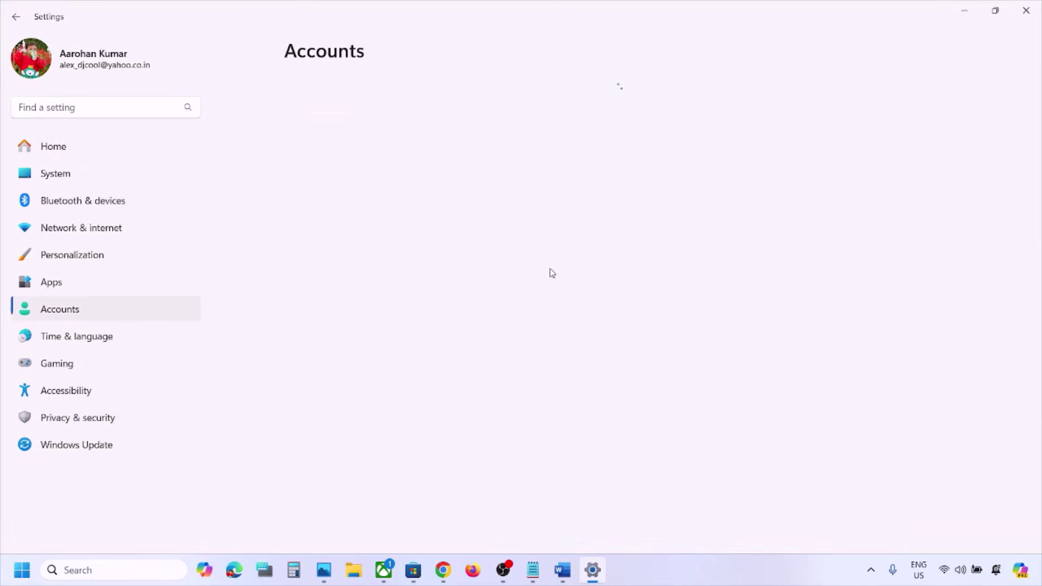
{"action": "scroll", "coordinate": [443, 303], "scroll_direction": "down", "scroll_amount": 5}
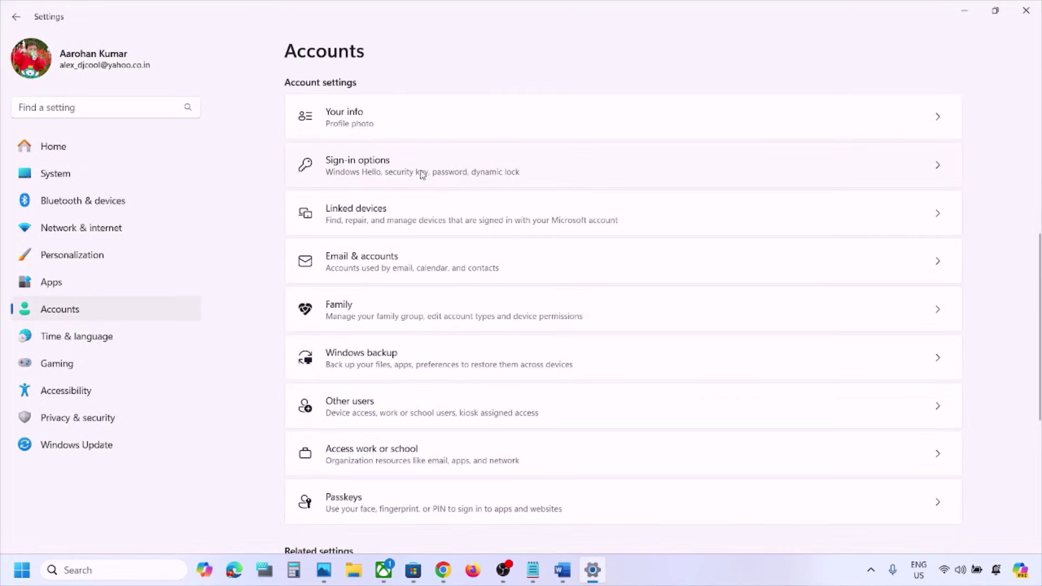
{"action": "left_click", "coordinate": [384, 174]}
{"action": "scroll", "coordinate": [427, 303], "scroll_direction": "down", "scroll_amount": 3}
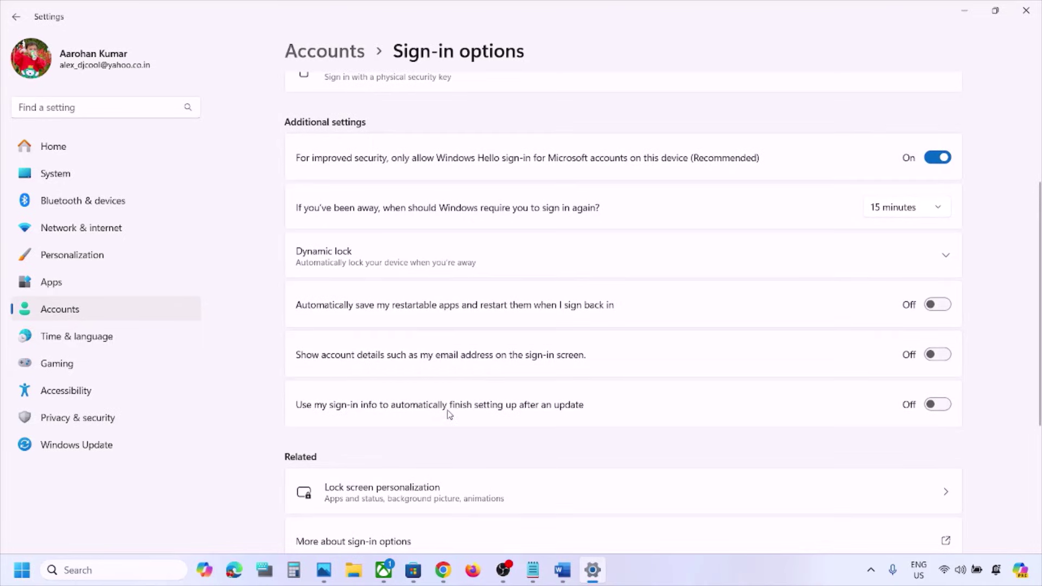
{"action": "left_click", "coordinate": [945, 404]}
{"action": "left_click", "coordinate": [936, 414]}
{"action": "left_click", "coordinate": [1026, 10]}
{"action": "scroll", "coordinate": [478, 384], "scroll_direction": "down", "scroll_amount": 3}
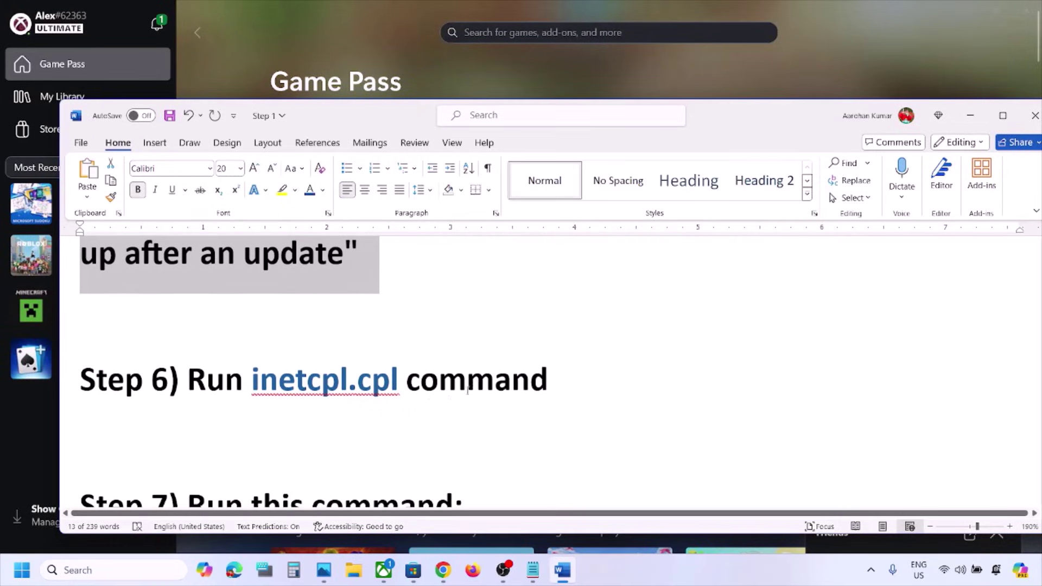
Step: Copy inetcpl.cpl from the Word notes and launch it from Windows search
{"action": "double_click", "coordinate": [382, 381]}
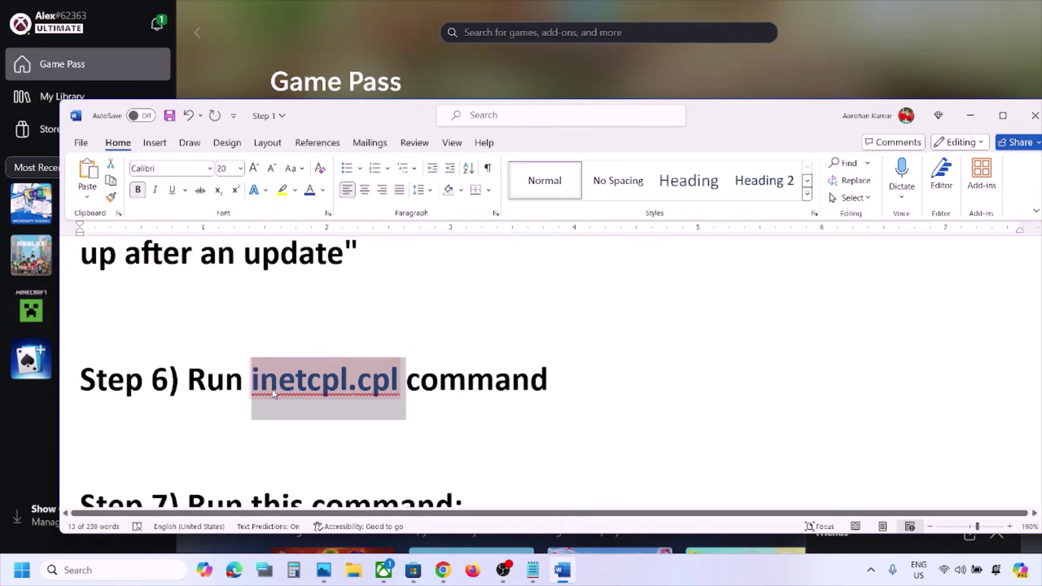
{"action": "key", "text": "ctrl+c"}
{"action": "left_click", "coordinate": [108, 570]}
{"action": "key", "text": "ctrl+v"}
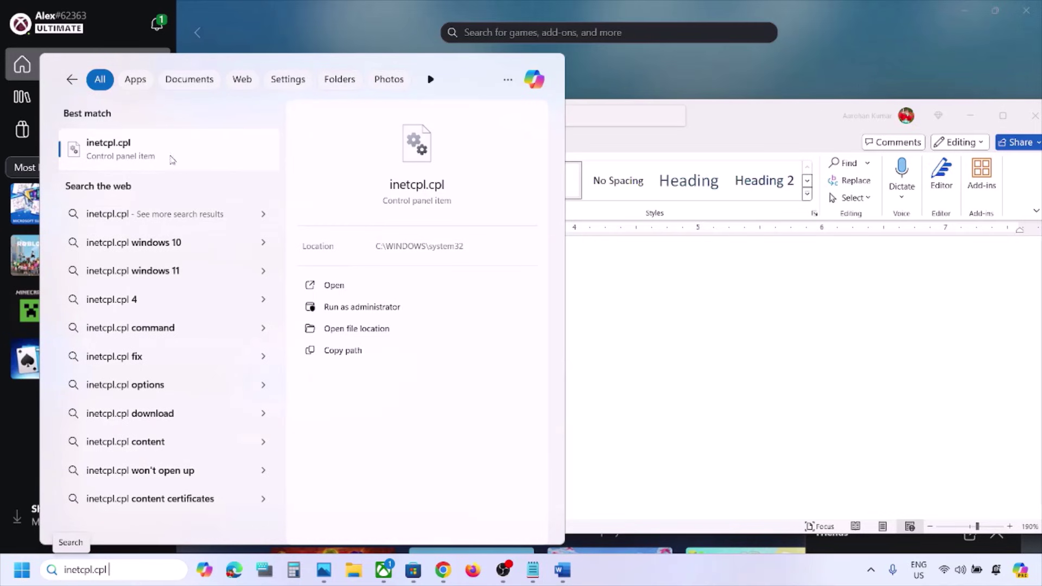
{"action": "left_click", "coordinate": [134, 155]}
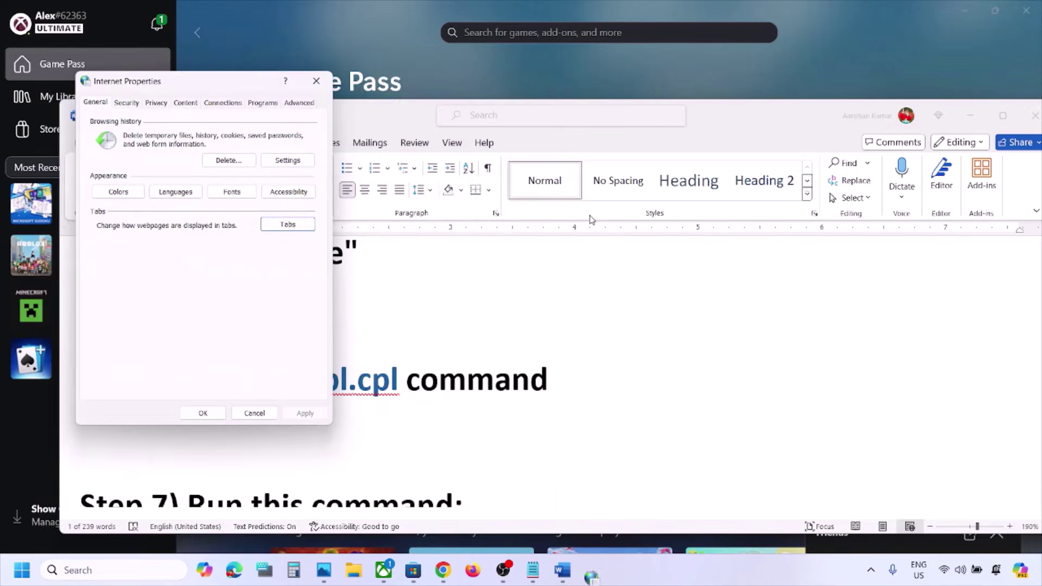
Step: Keep TLS 1.0 through TLS 1.3 enabled on the Advanced tab and close Internet Properties
{"action": "left_click", "coordinate": [299, 103]}
{"action": "scroll", "coordinate": [218, 242], "scroll_direction": "down", "scroll_amount": 10}
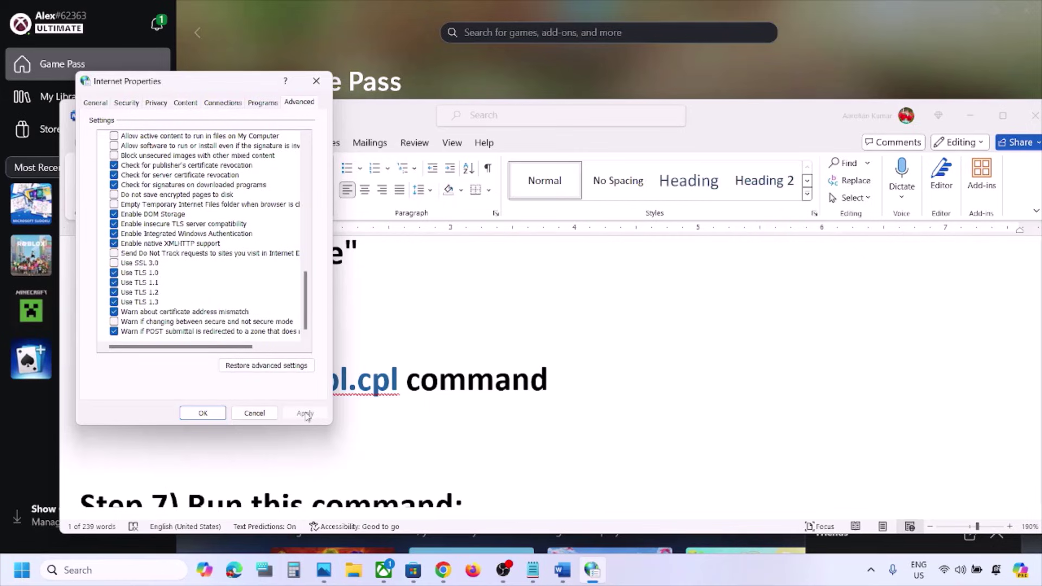
{"action": "left_click", "coordinate": [202, 414]}
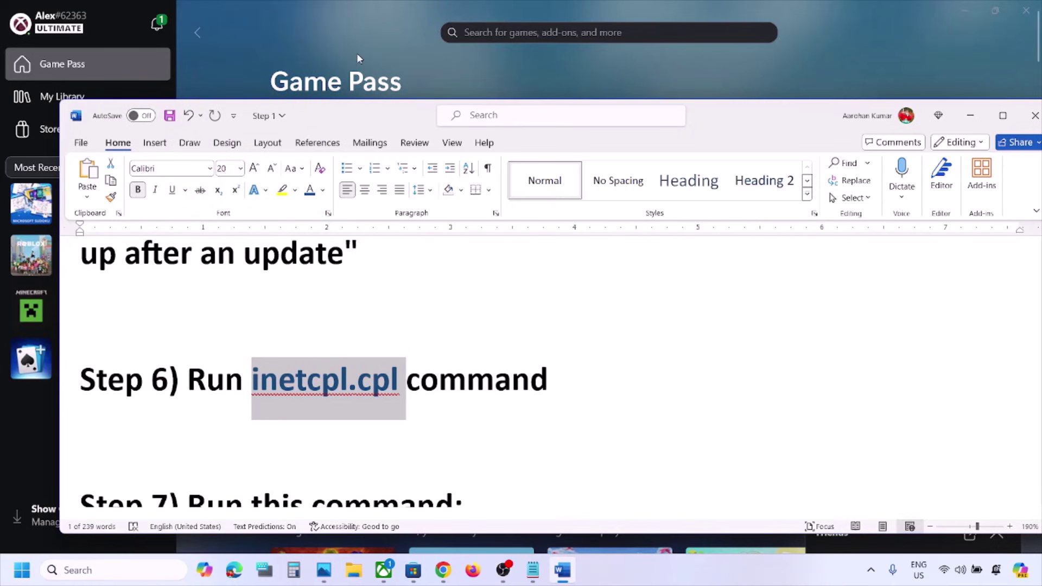
Step: Copy the Step 7 Get-AppxPackage command and launch Windows PowerShell as administrator
{"action": "scroll", "coordinate": [384, 275], "scroll_direction": "down", "scroll_amount": 4}
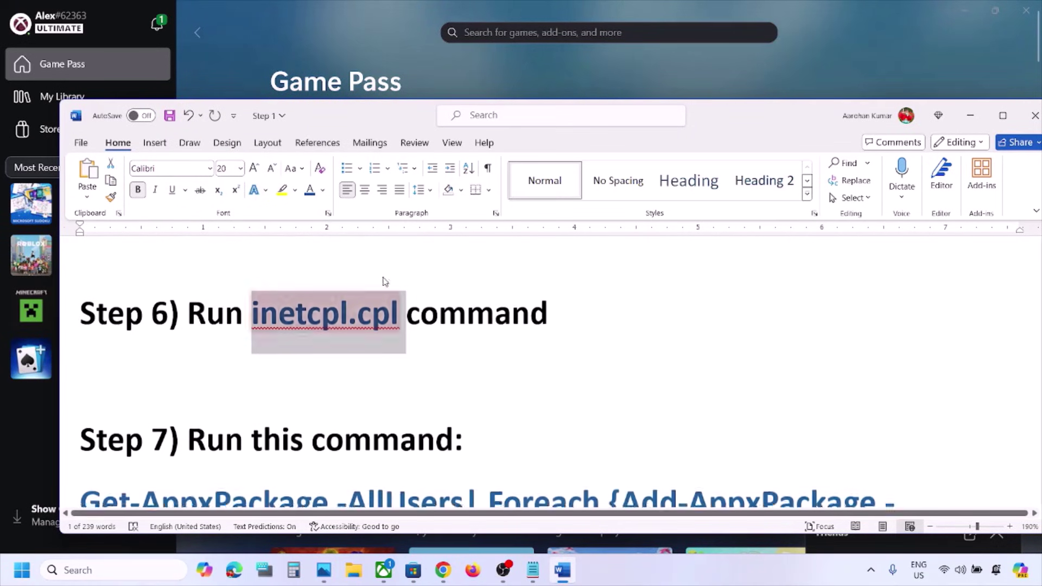
{"action": "scroll", "coordinate": [387, 278], "scroll_direction": "down", "scroll_amount": 1}
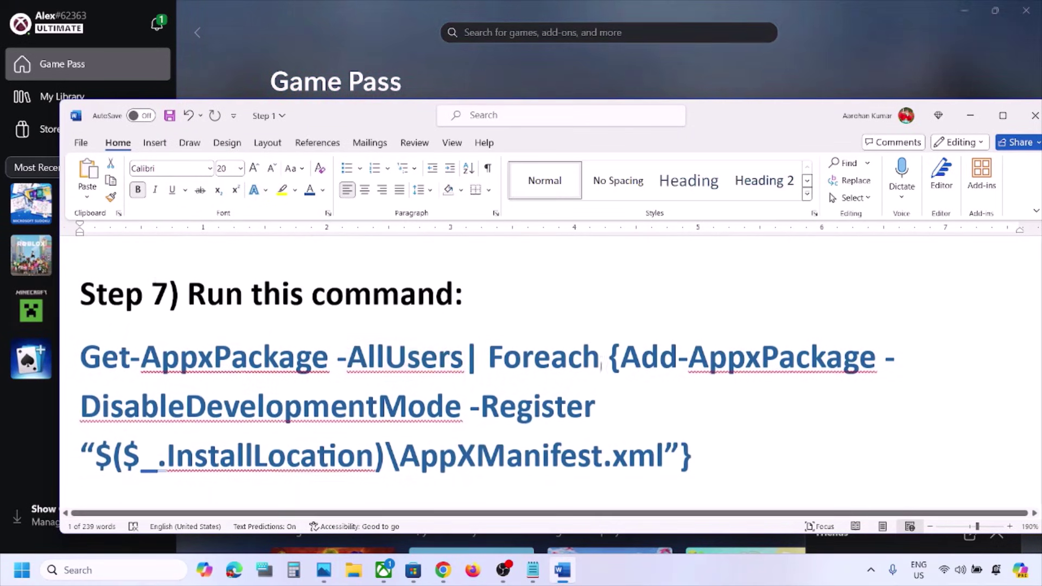
{"action": "left_click_drag", "start_coordinate": [606, 439], "coordinate": [102, 361]}
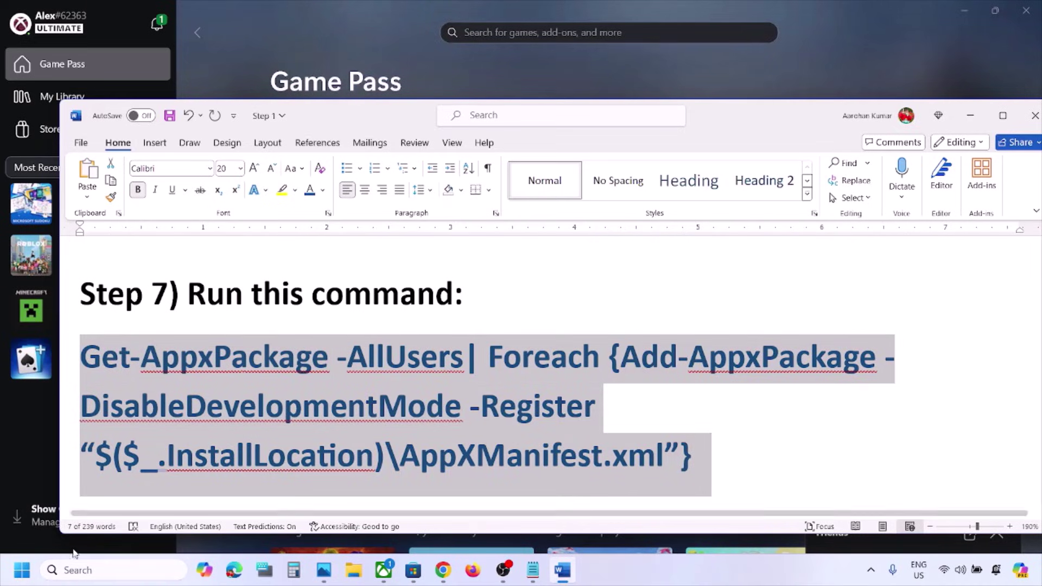
{"action": "left_click", "coordinate": [78, 570]}
{"action": "type", "text": "powershell"}
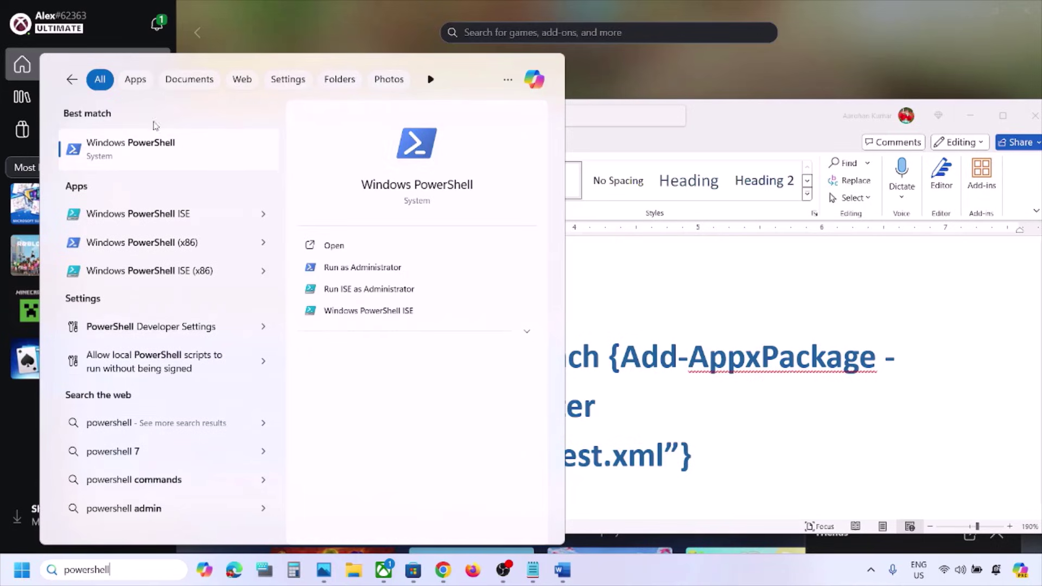
{"action": "right_click", "coordinate": [153, 158]}
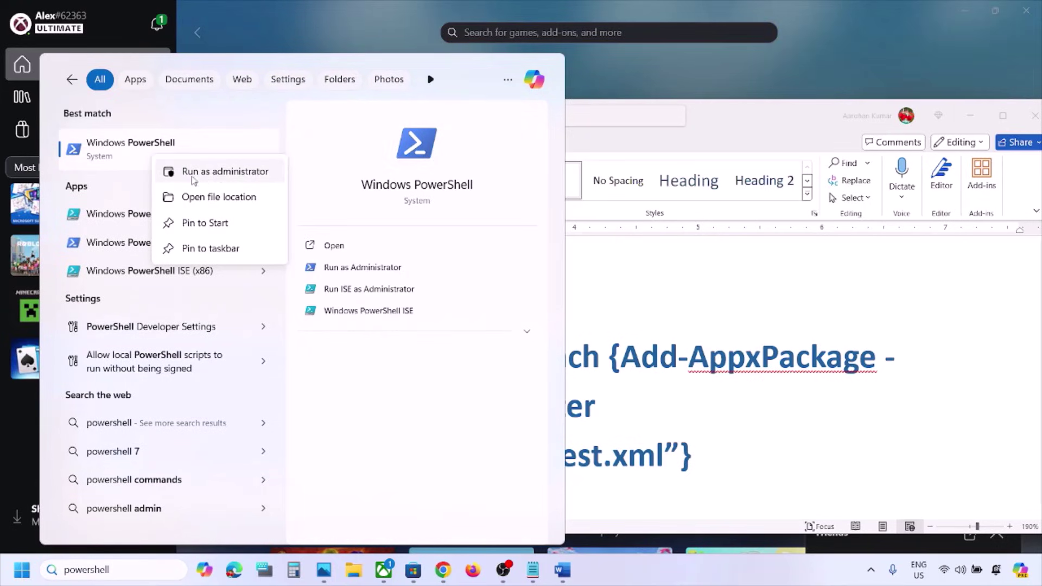
{"action": "left_click", "coordinate": [220, 172]}
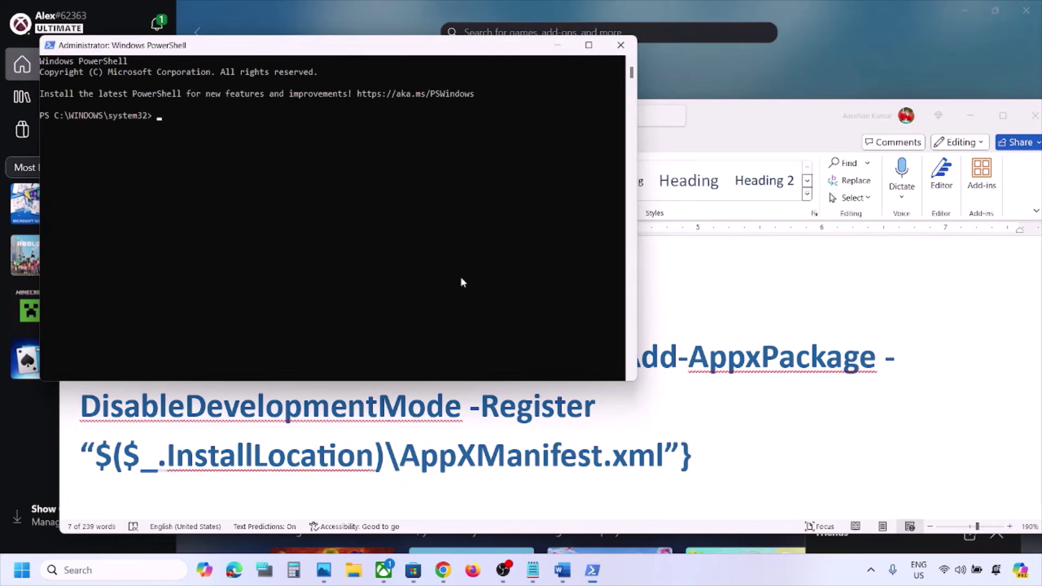
Step: Paste and run the re-register command, then close PowerShell once it finishes
{"action": "right_click", "coordinate": [461, 281]}
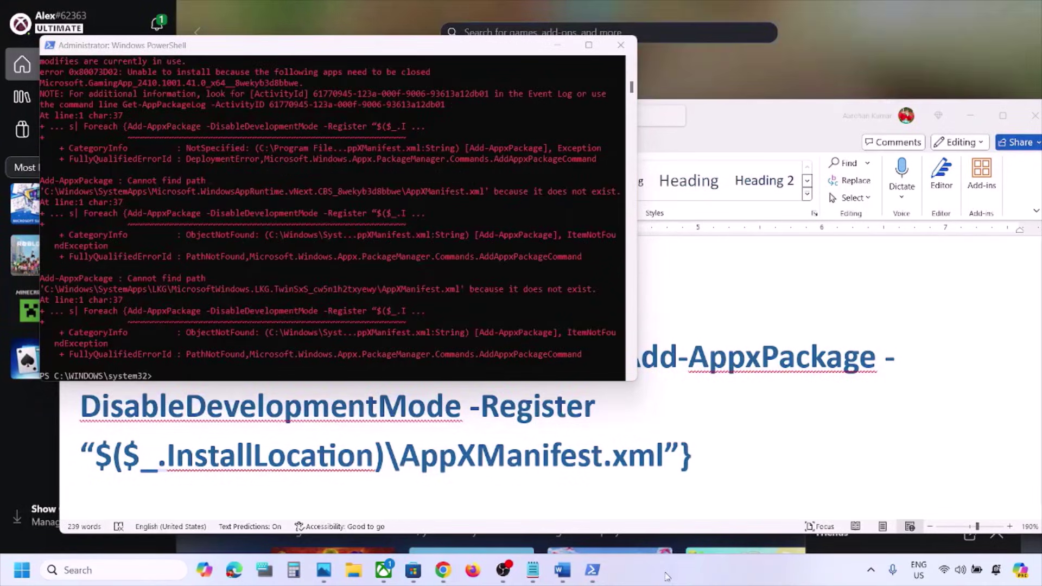
{"action": "left_click", "coordinate": [620, 46]}
{"action": "scroll", "coordinate": [436, 372], "scroll_direction": "down", "scroll_amount": 5}
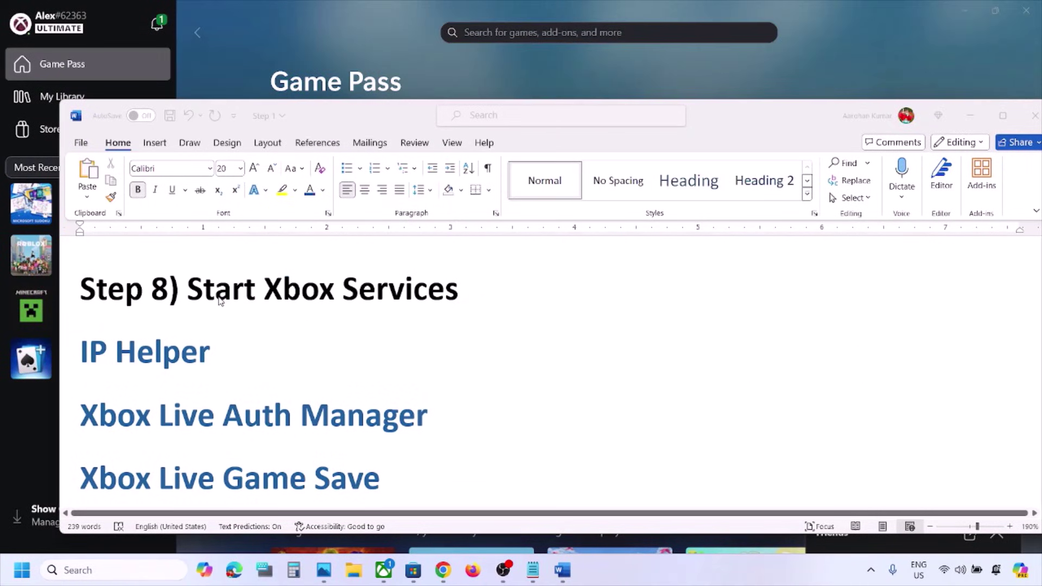
Step: Search 'services' from the taskbar and open the Services console's service list
{"action": "left_click", "coordinate": [122, 570]}
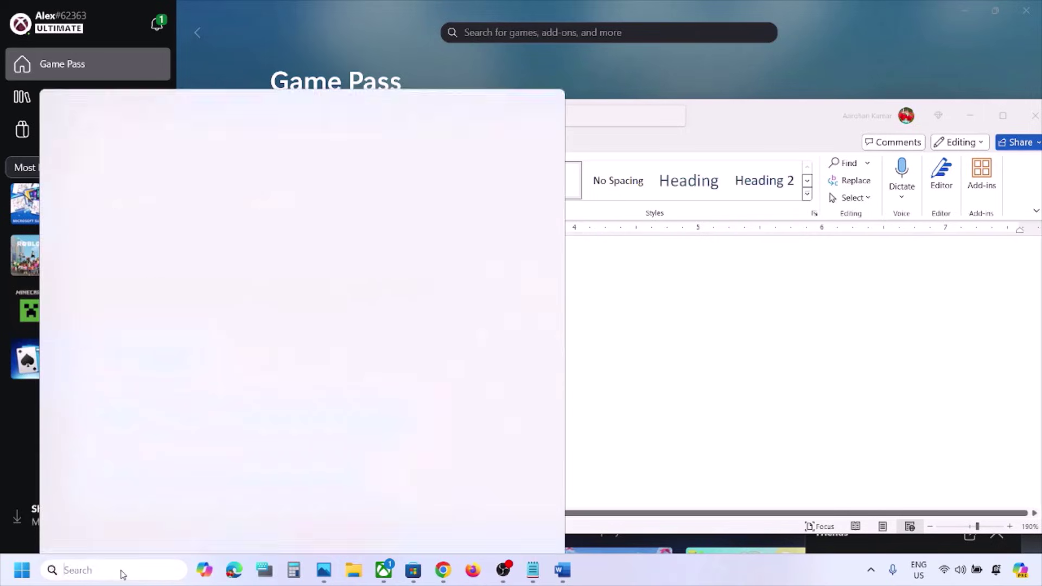
{"action": "type", "text": "services"}
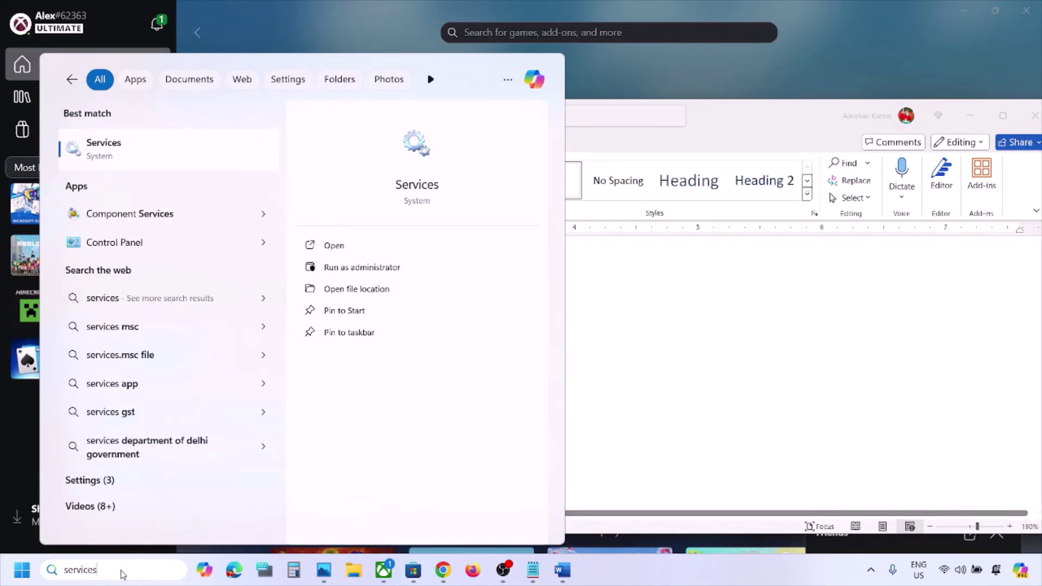
{"action": "left_click", "coordinate": [126, 139]}
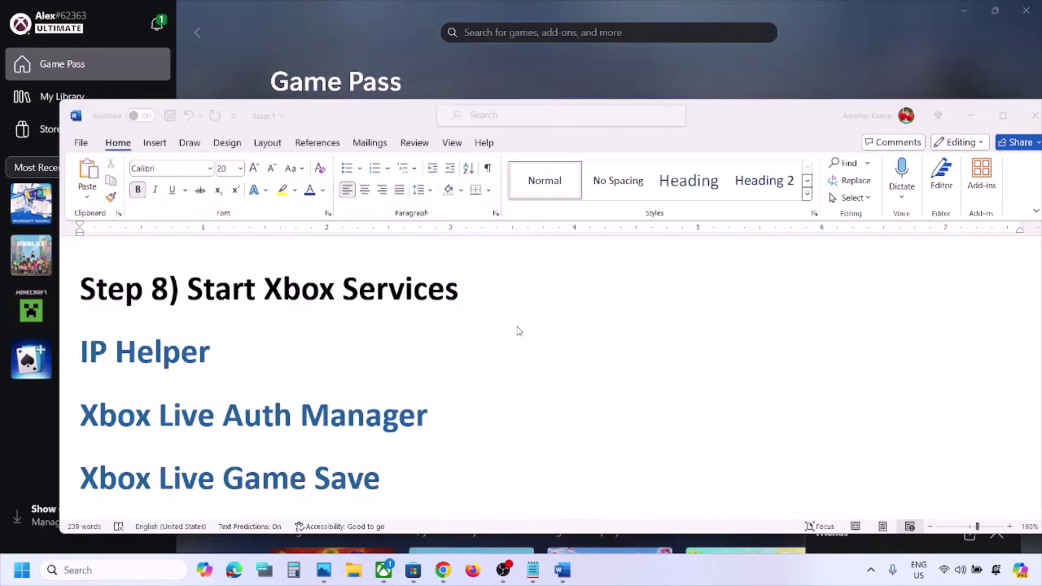
{"action": "left_click", "coordinate": [333, 377]}
Step: Set the IP Helper service's Startup type to Automatic and save it with Apply and OK
{"action": "key", "text": "i"}
{"action": "left_click", "coordinate": [269, 336]}
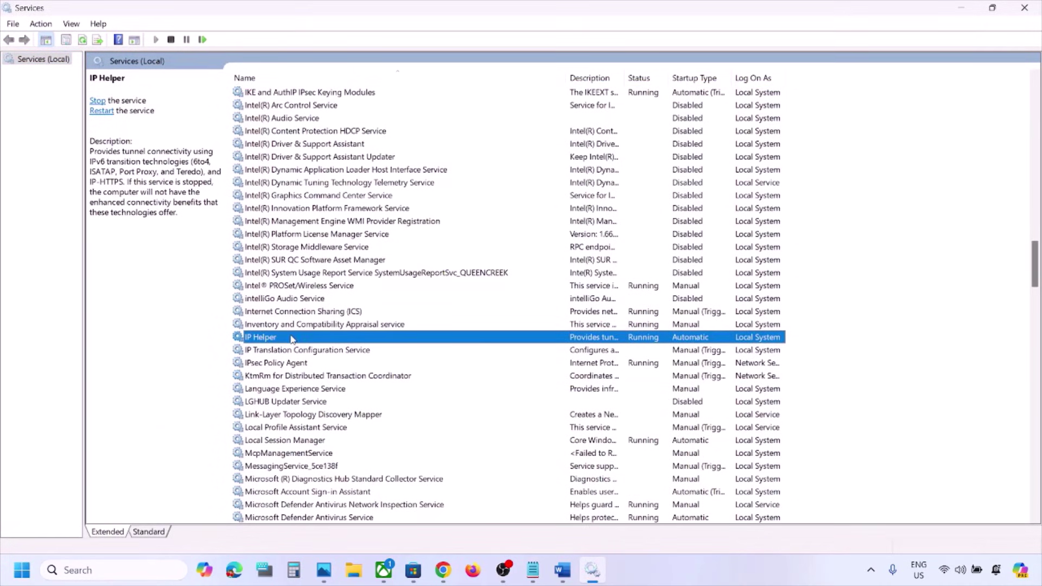
{"action": "double_click", "coordinate": [292, 339]}
{"action": "left_click", "coordinate": [508, 269]}
{"action": "left_click", "coordinate": [504, 289]}
{"action": "left_click", "coordinate": [626, 421]}
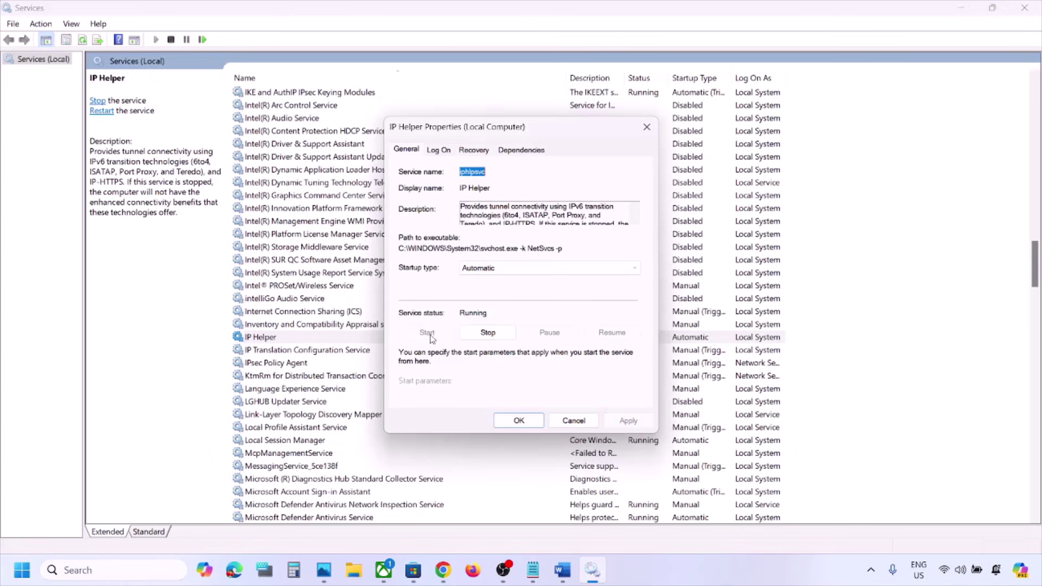
{"action": "left_click", "coordinate": [513, 421]}
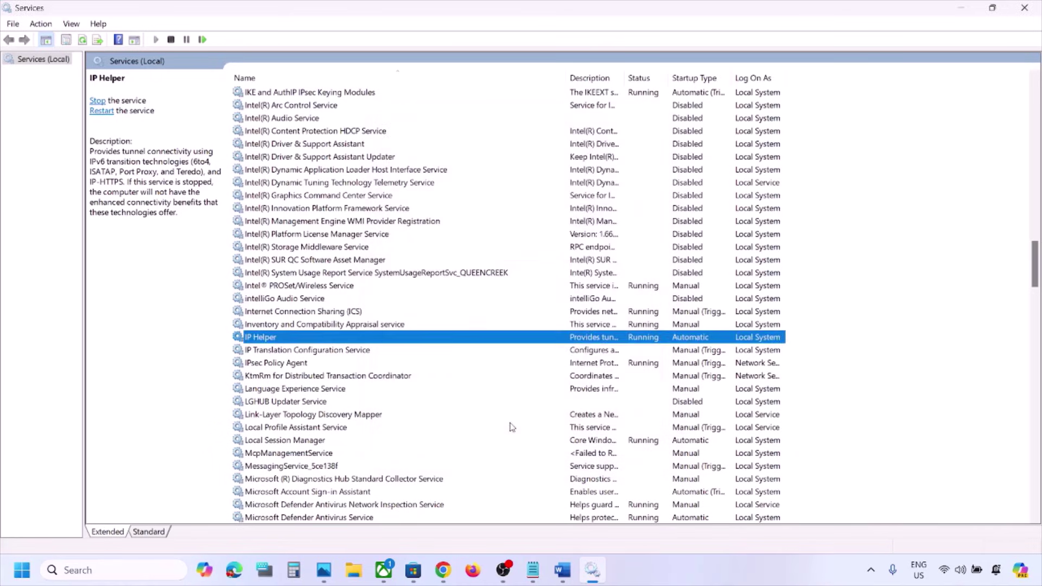
{"action": "left_click", "coordinate": [396, 427]}
{"action": "key", "text": "x"}
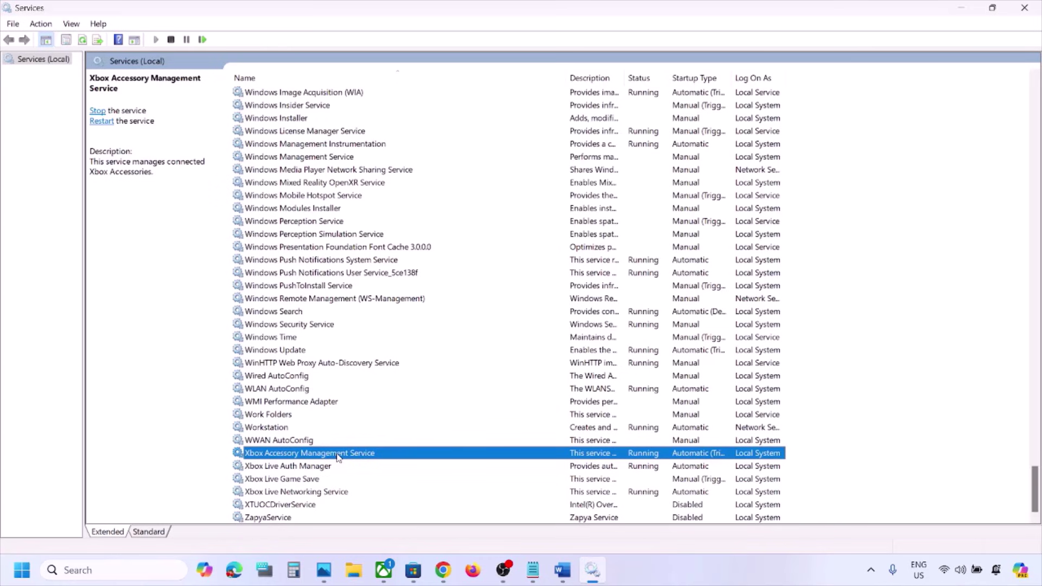
Step: Set Xbox Accessory Management Service and Xbox Live Auth Manager startup to Automatic
{"action": "double_click", "coordinate": [337, 458]}
{"action": "left_click", "coordinate": [481, 269]}
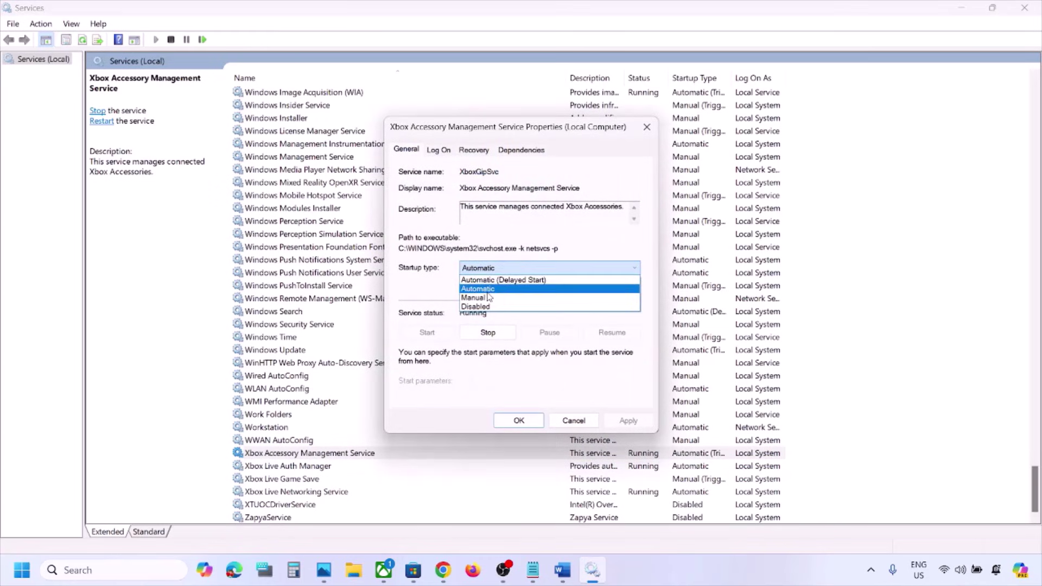
{"action": "left_click", "coordinate": [478, 289]}
{"action": "left_click", "coordinate": [628, 421]}
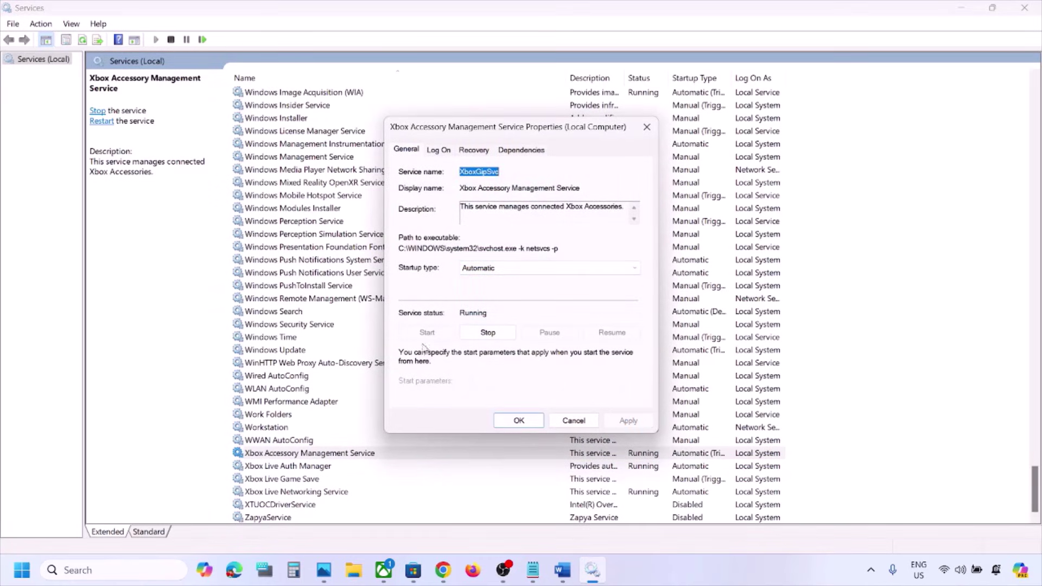
{"action": "left_click", "coordinate": [519, 421]}
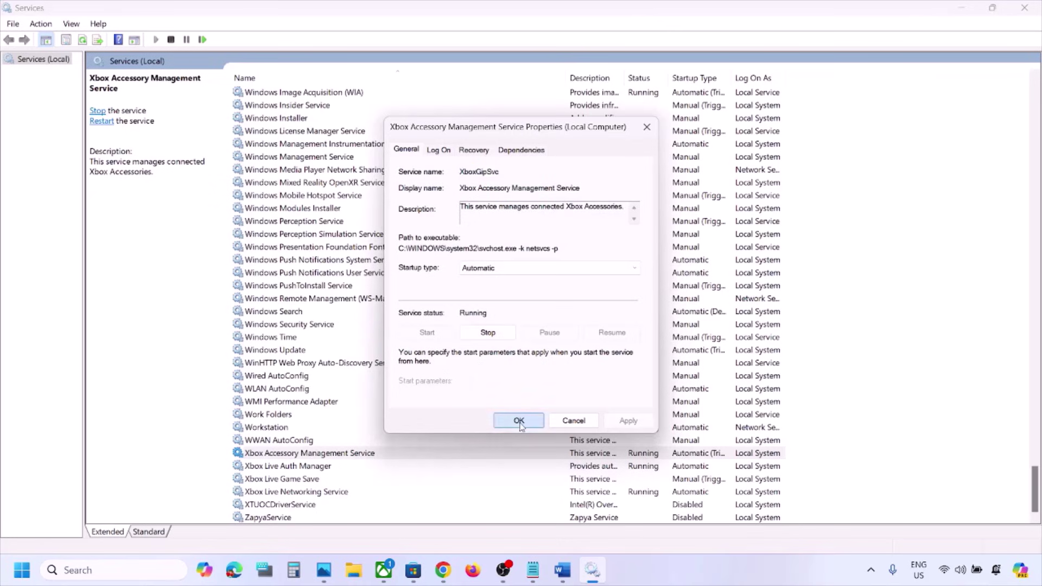
{"action": "left_click", "coordinate": [315, 467]}
{"action": "double_click", "coordinate": [315, 467]}
{"action": "left_click", "coordinate": [530, 269]}
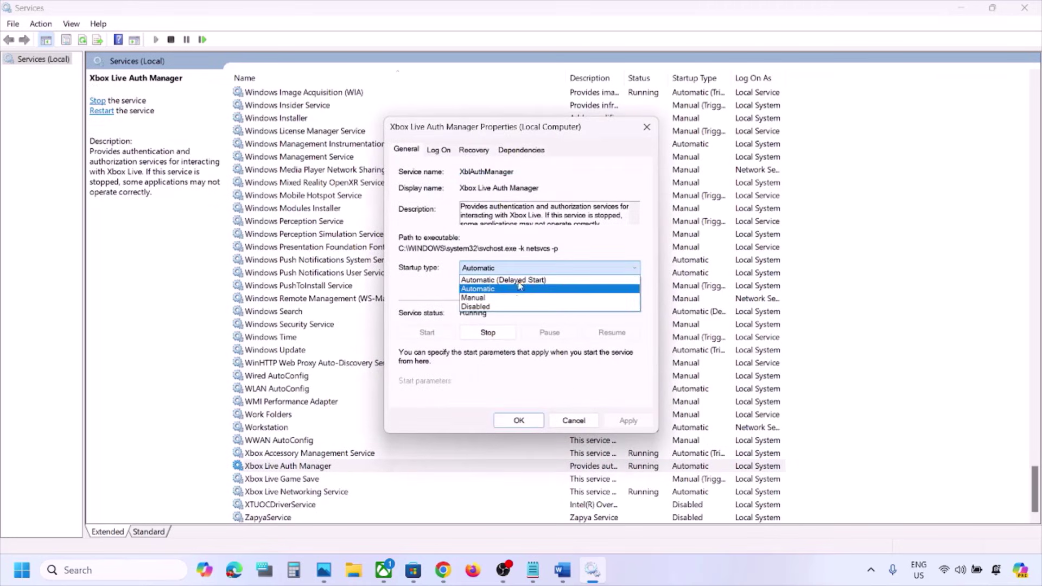
{"action": "left_click", "coordinate": [515, 289]}
{"action": "left_click", "coordinate": [627, 422]}
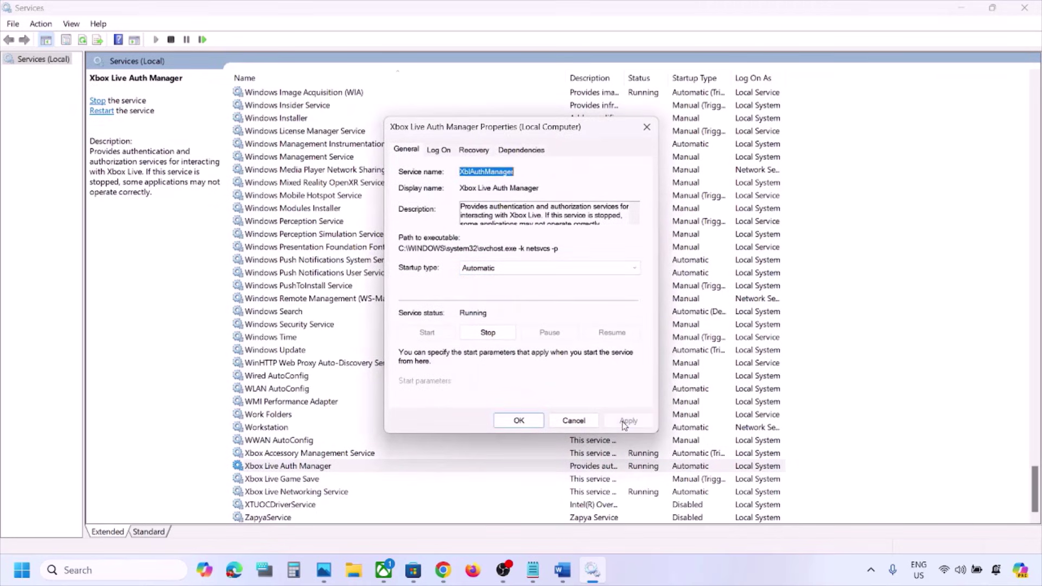
{"action": "left_click", "coordinate": [517, 421]}
Step: Switch Xbox Live Game Save from Manual to Automatic and start the service
{"action": "double_click", "coordinate": [300, 478]}
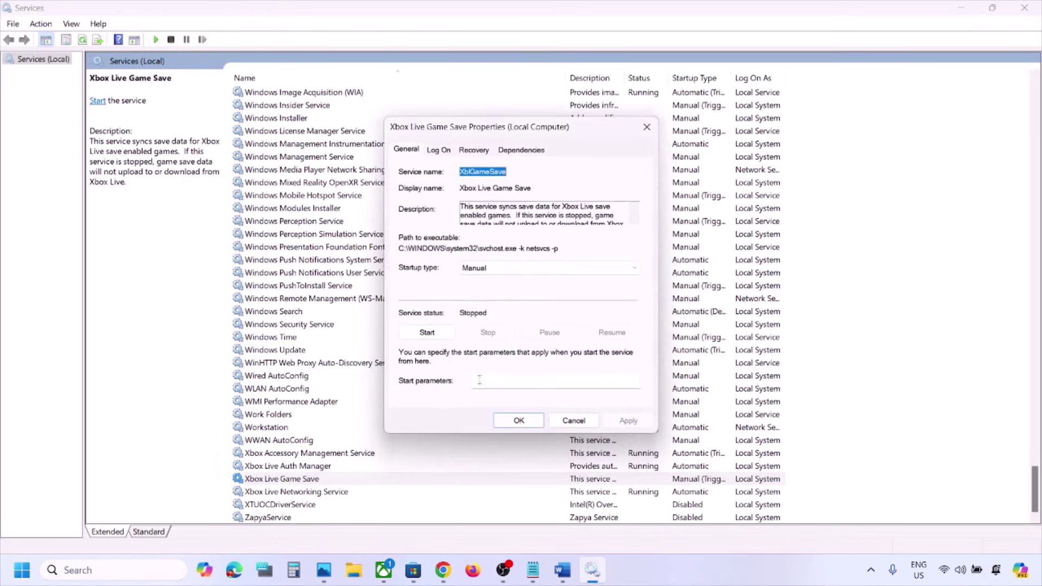
{"action": "left_click", "coordinate": [492, 269]}
{"action": "left_click", "coordinate": [490, 292]}
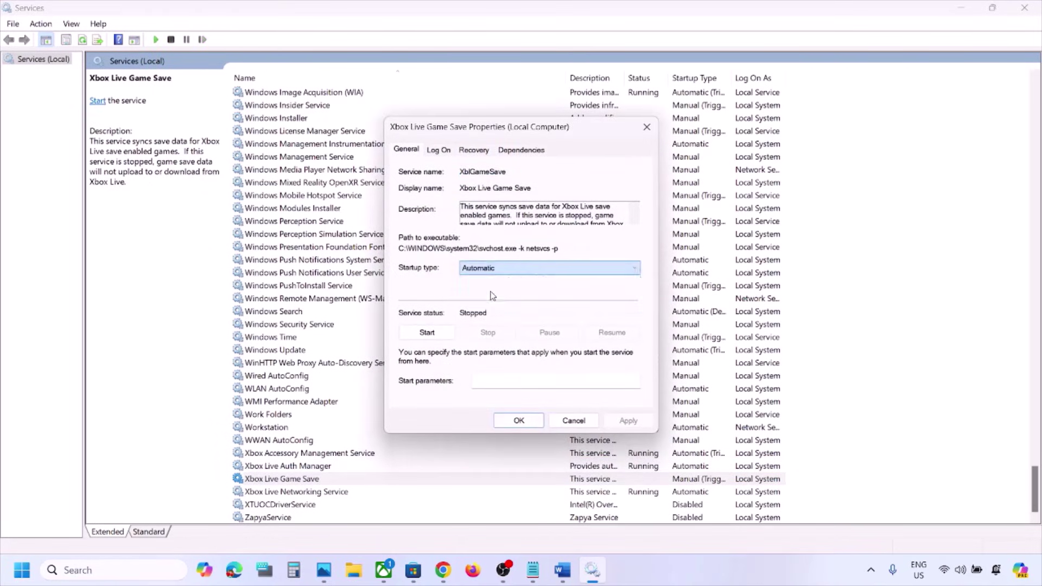
{"action": "left_click", "coordinate": [627, 422]}
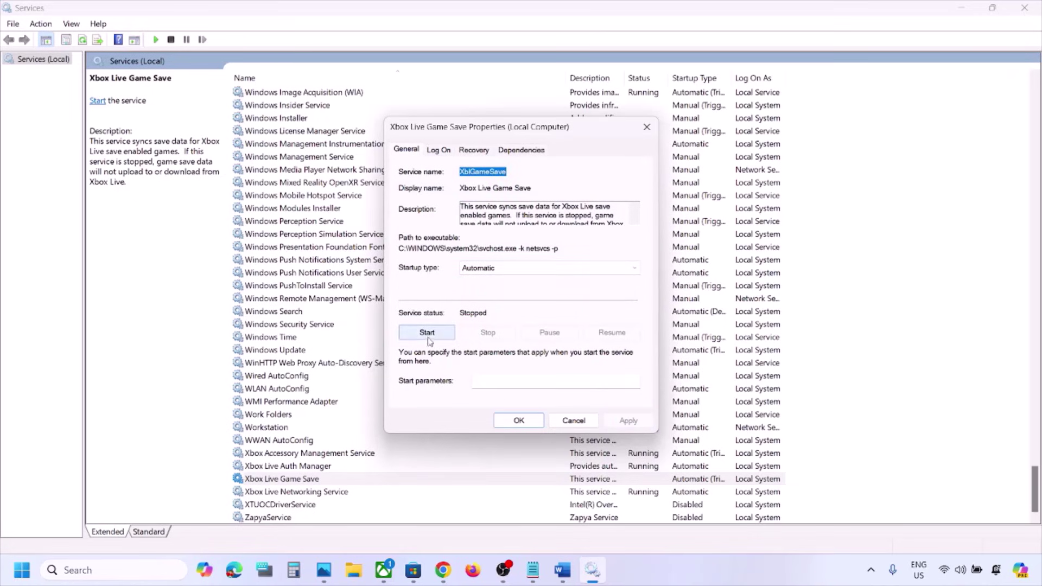
{"action": "left_click", "coordinate": [429, 333]}
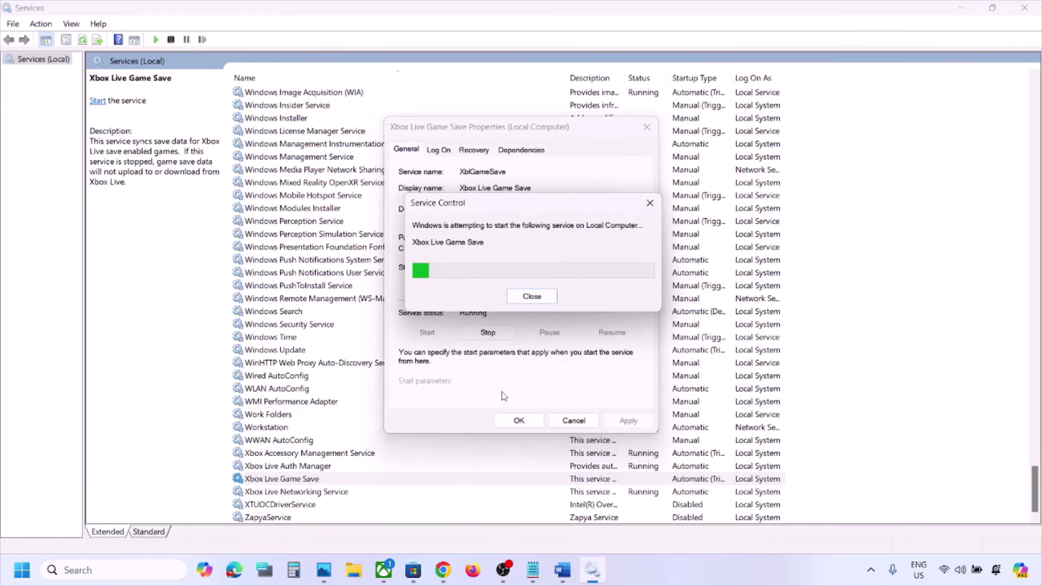
{"action": "left_click", "coordinate": [519, 420]}
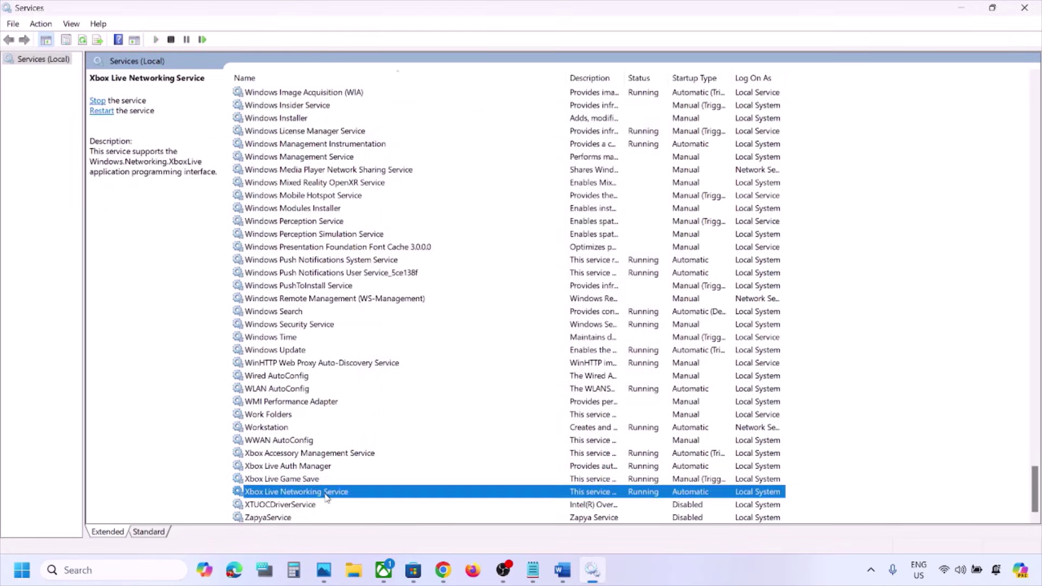
Step: Set Xbox Live Networking Service startup to Automatic and apply it
{"action": "double_click", "coordinate": [327, 494]}
{"action": "left_click", "coordinate": [526, 269]}
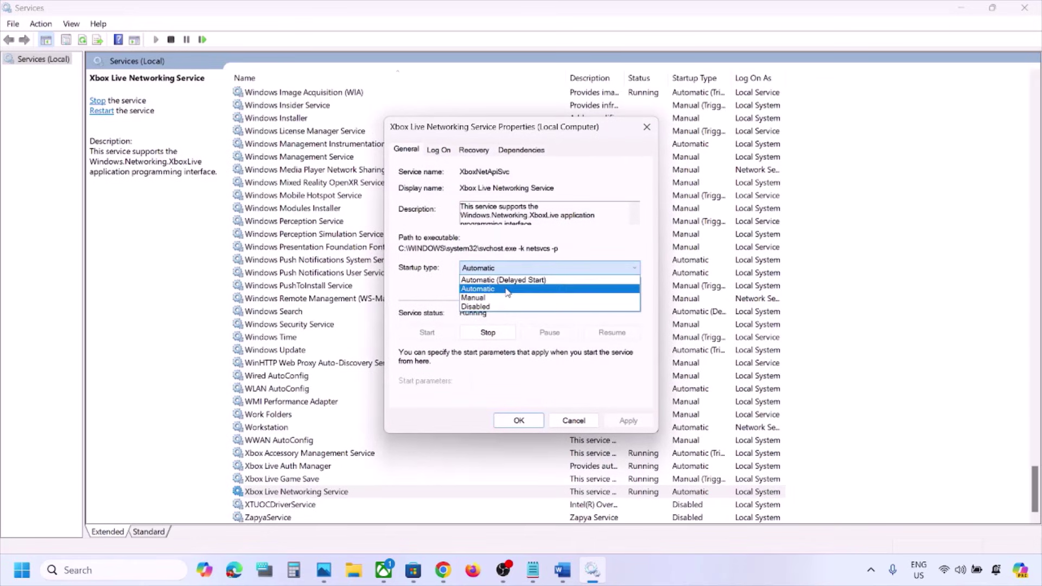
{"action": "left_click", "coordinate": [508, 289]}
{"action": "left_click", "coordinate": [629, 422]}
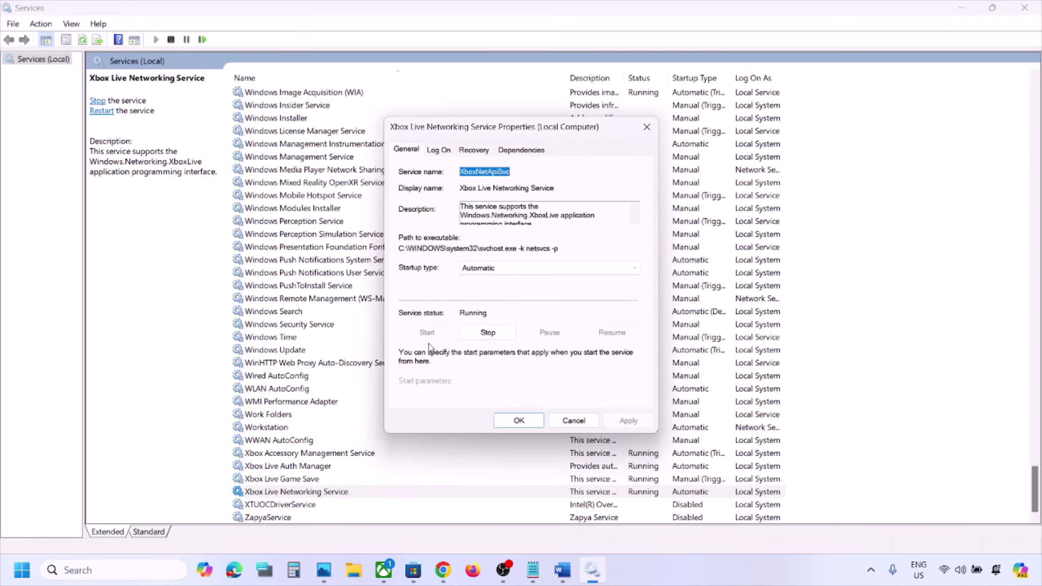
{"action": "left_click", "coordinate": [519, 421]}
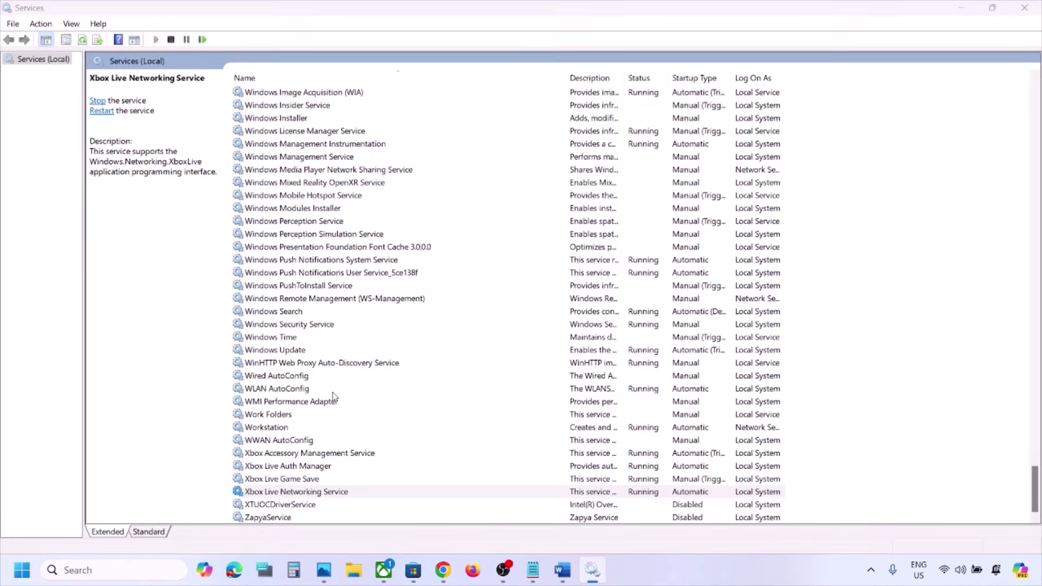
{"action": "left_click", "coordinate": [283, 352]}
Step: Set Windows Update's startup type to Automatic, apply, and close its properties
{"action": "double_click", "coordinate": [324, 354]}
{"action": "left_click", "coordinate": [493, 269]}
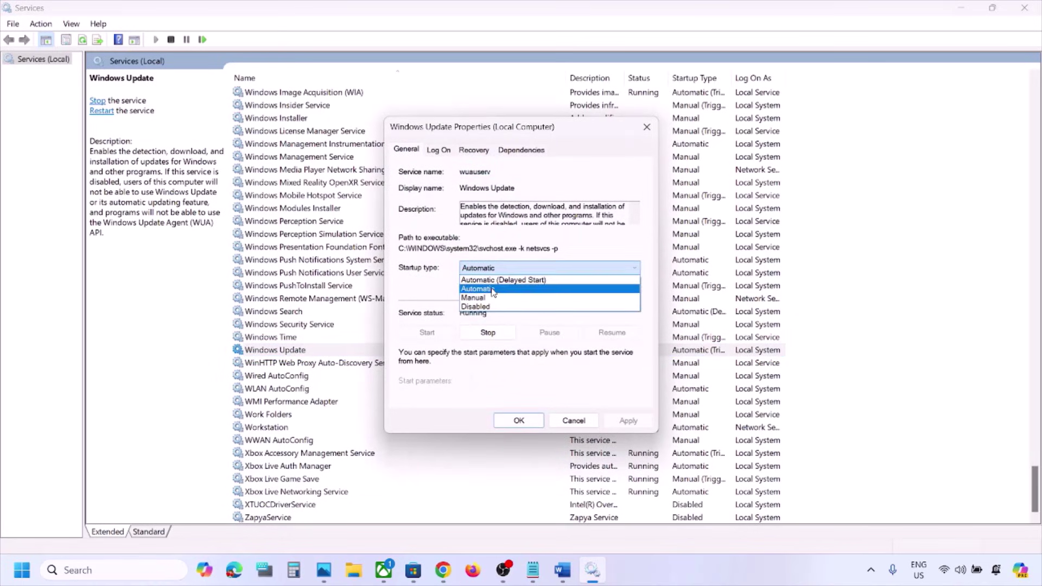
{"action": "left_click", "coordinate": [493, 290]}
{"action": "left_click", "coordinate": [628, 421]}
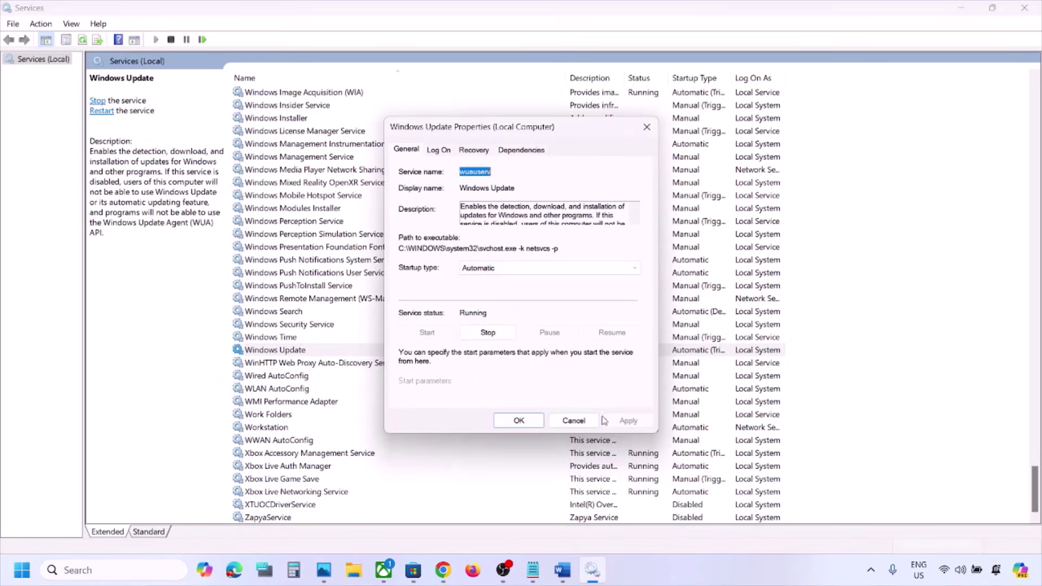
{"action": "left_click", "coordinate": [521, 420]}
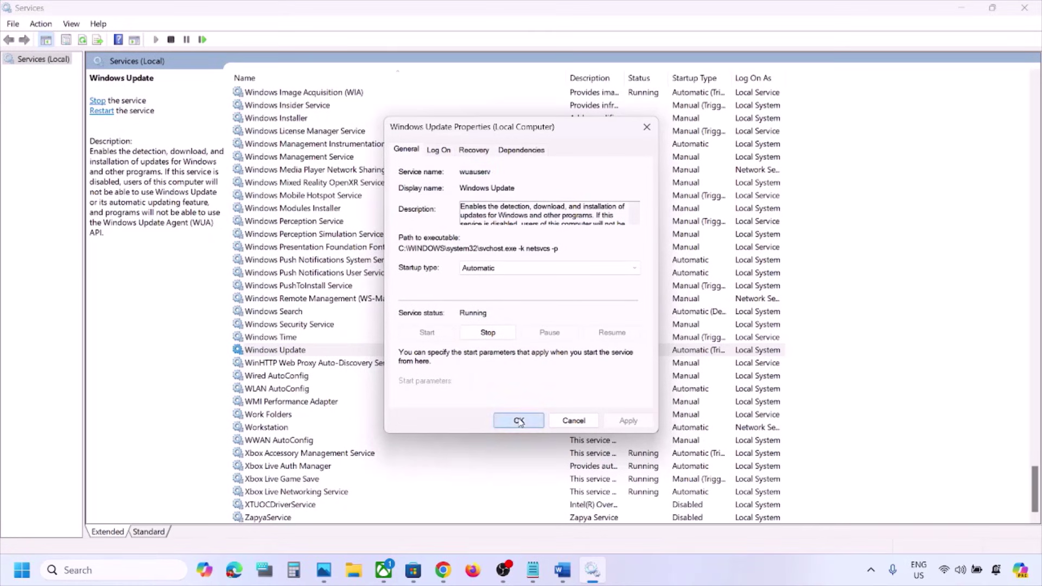
{"action": "left_click", "coordinate": [374, 325]}
Step: Find the Gaming Services entries and check their properties without changing anything
{"action": "key", "text": "g"}
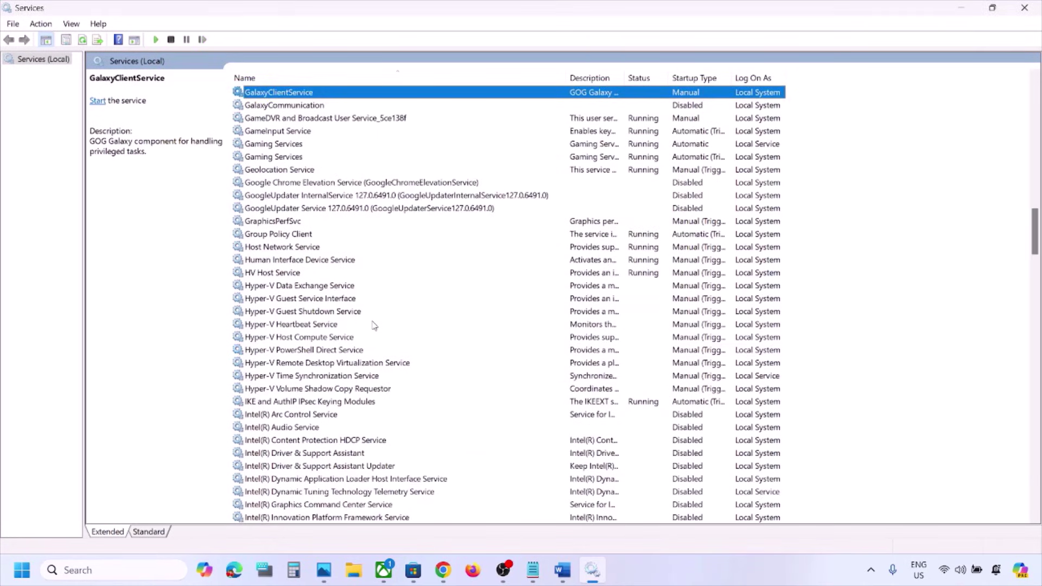
{"action": "scroll", "coordinate": [322, 278], "scroll_direction": "up", "scroll_amount": 4}
{"action": "left_click", "coordinate": [292, 286]}
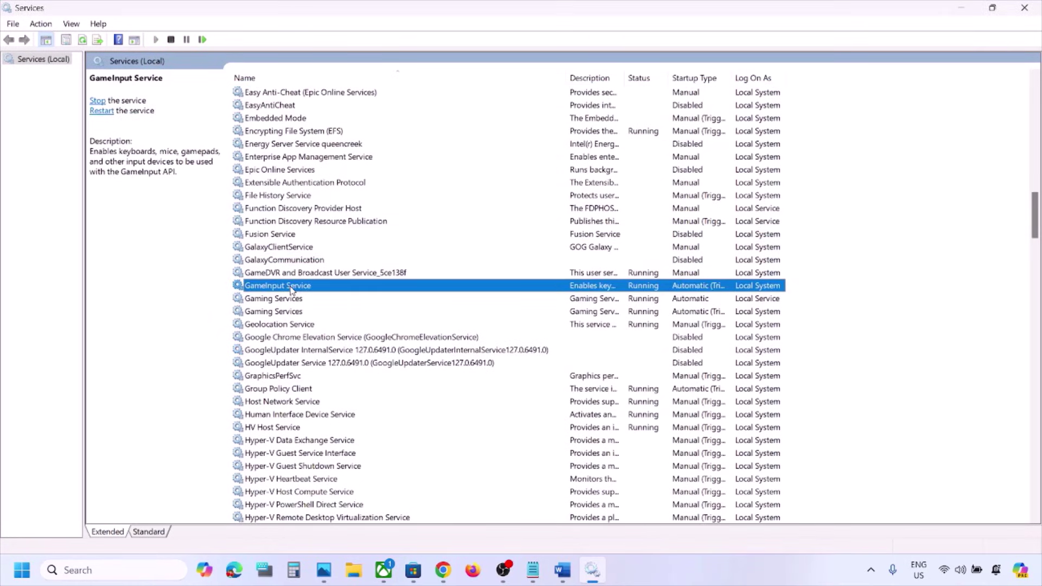
{"action": "left_click", "coordinate": [287, 301]}
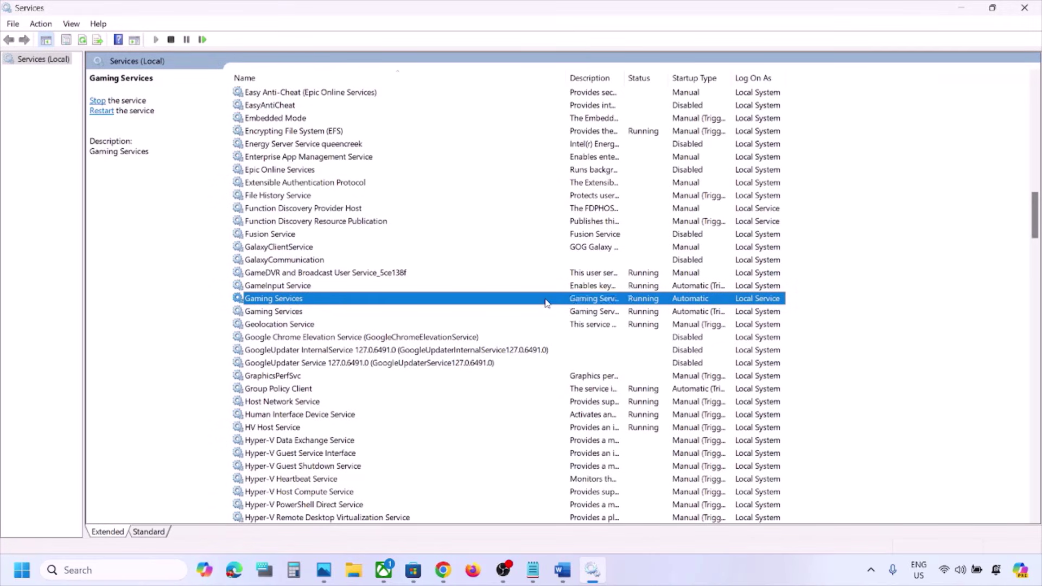
{"action": "double_click", "coordinate": [546, 302]}
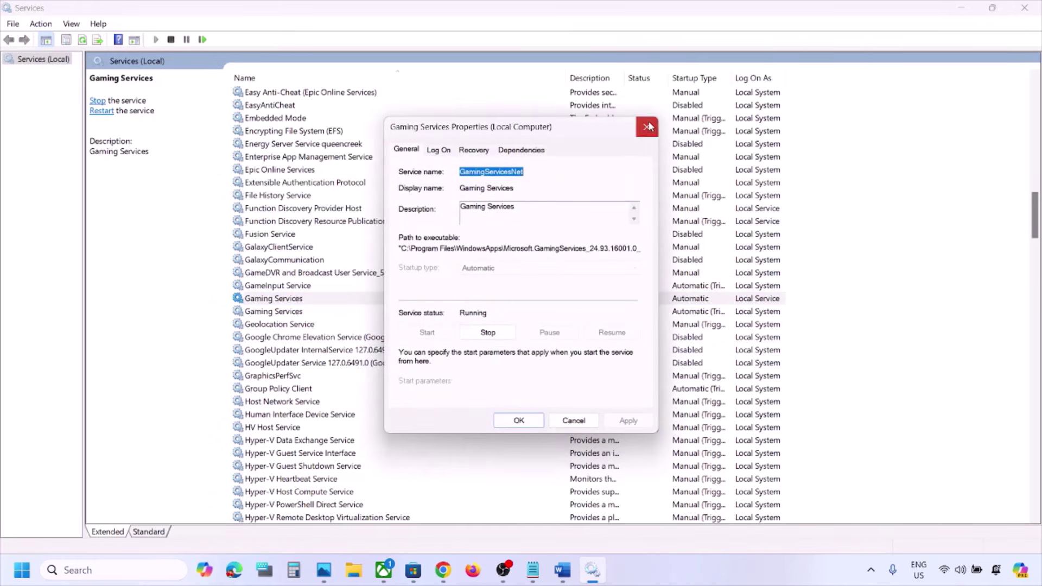
{"action": "left_click", "coordinate": [646, 127]}
Step: Restart both Gaming Services entries
{"action": "right_click", "coordinate": [568, 304]}
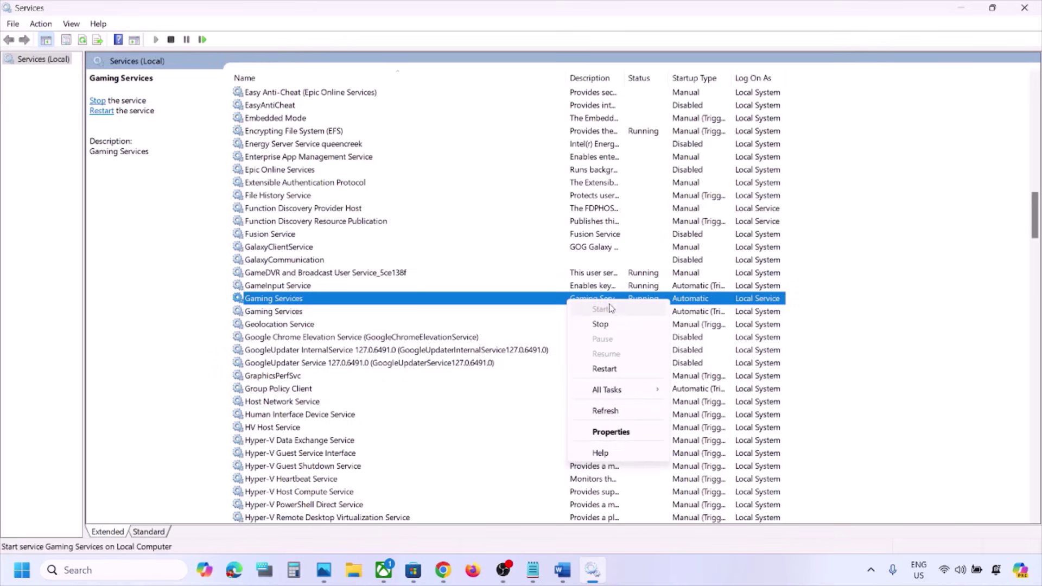
{"action": "left_click", "coordinate": [603, 369]}
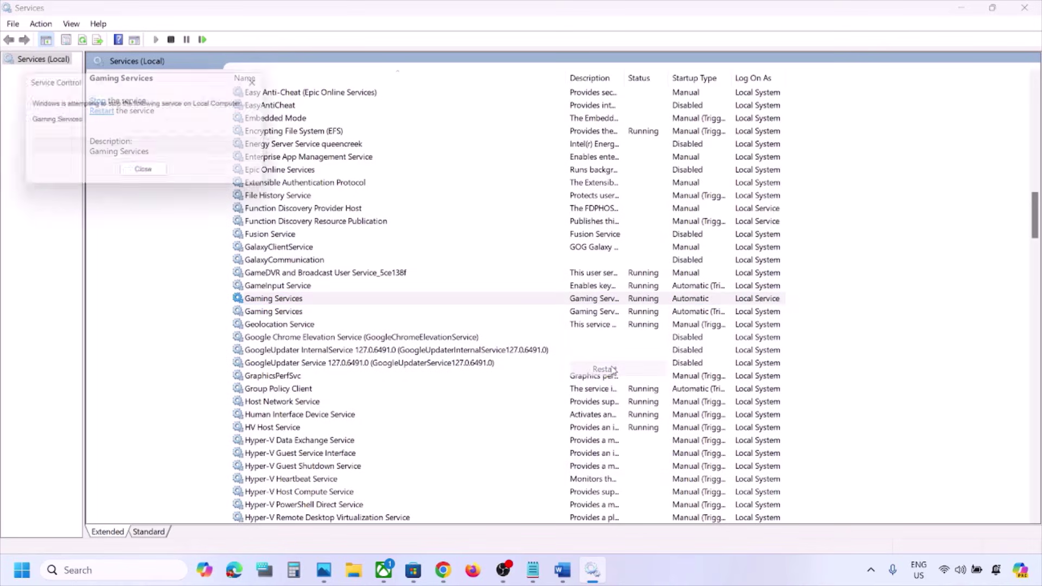
{"action": "left_click", "coordinate": [600, 314]}
{"action": "right_click", "coordinate": [601, 315]}
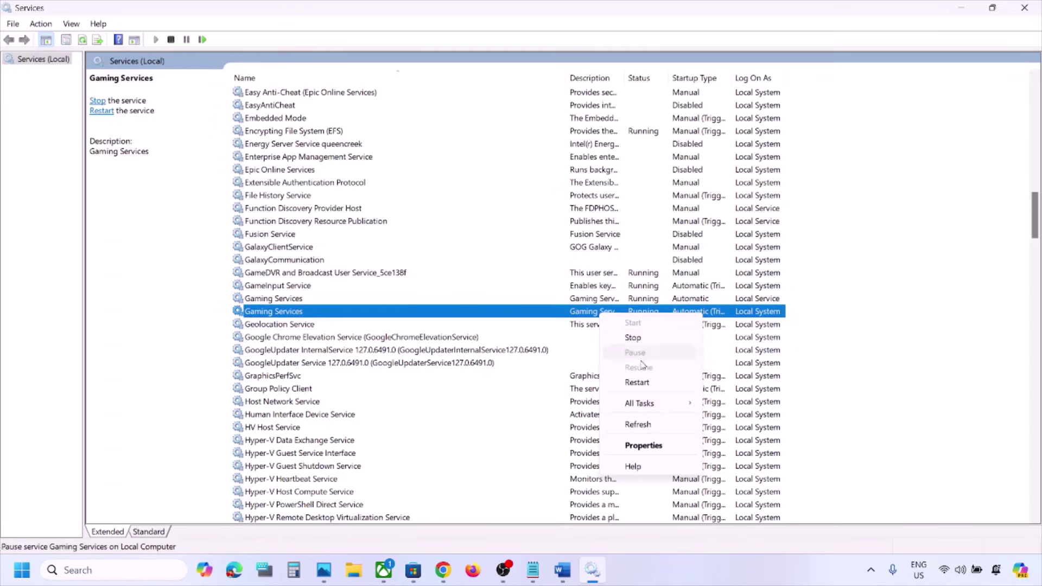
{"action": "left_click", "coordinate": [642, 380]}
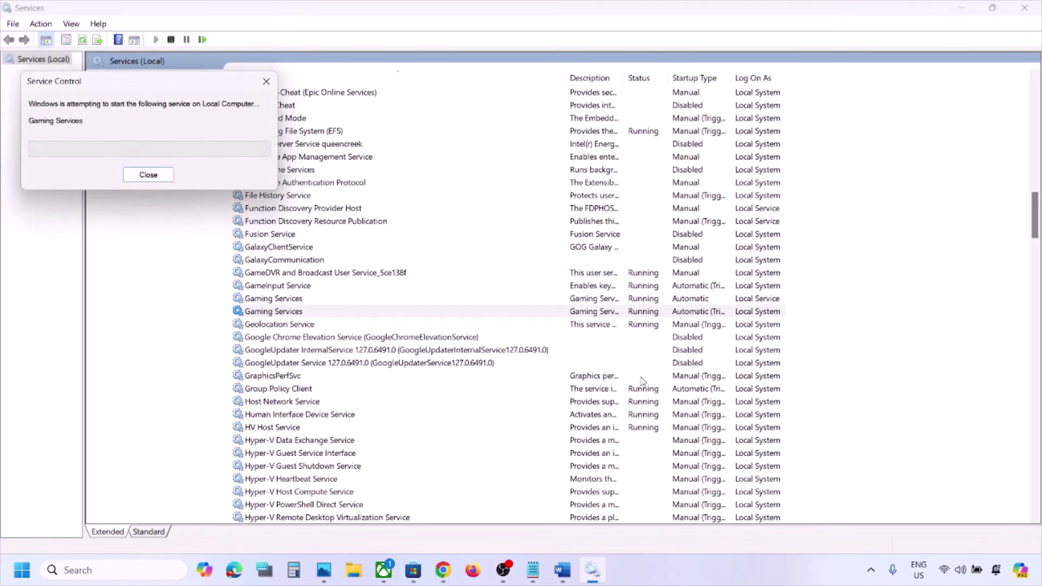
Step: Stop both Gaming Services entries
{"action": "left_click", "coordinate": [595, 301]}
{"action": "right_click", "coordinate": [592, 301]}
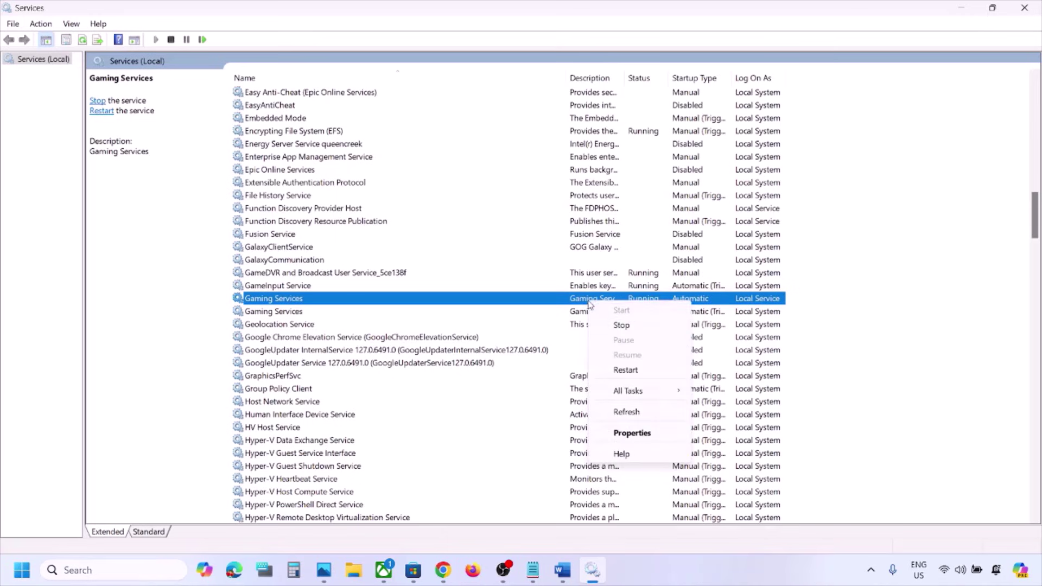
{"action": "left_click", "coordinate": [622, 326]}
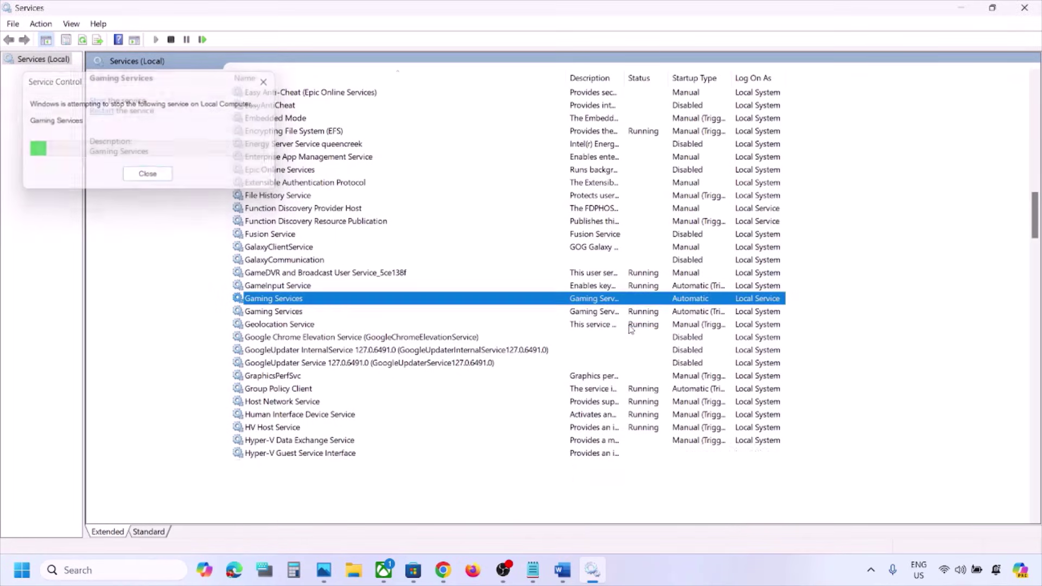
{"action": "left_click", "coordinate": [596, 312]}
{"action": "right_click", "coordinate": [597, 313]}
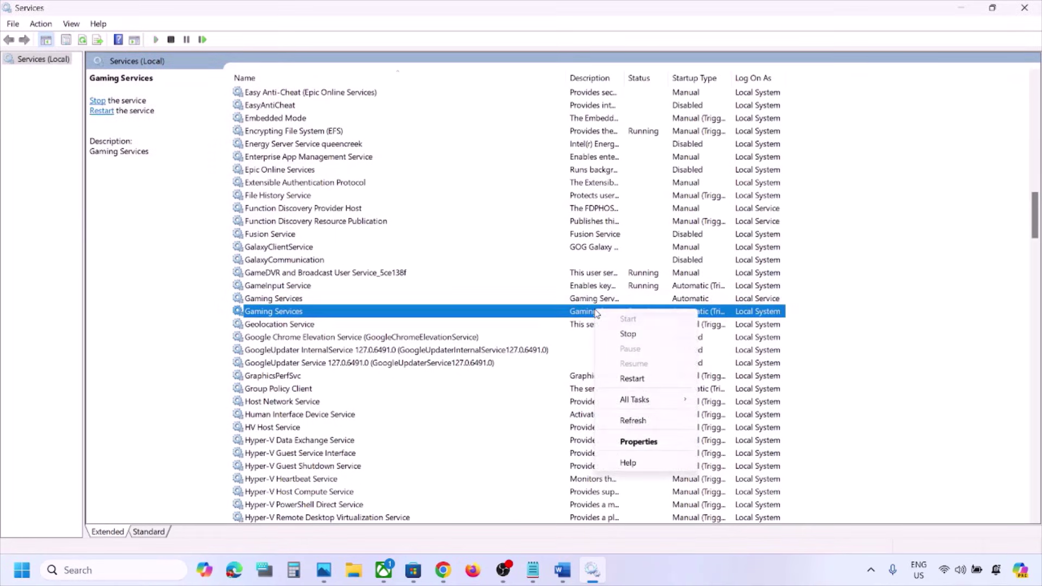
{"action": "left_click", "coordinate": [628, 334]}
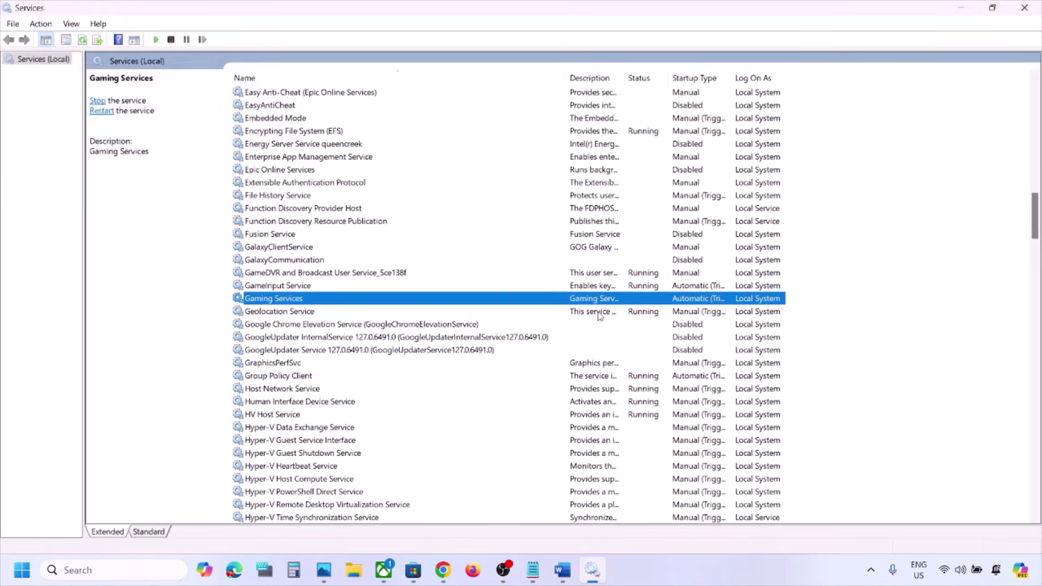
Step: Start Gaming Services again so both entries show Running
{"action": "right_click", "coordinate": [594, 302]}
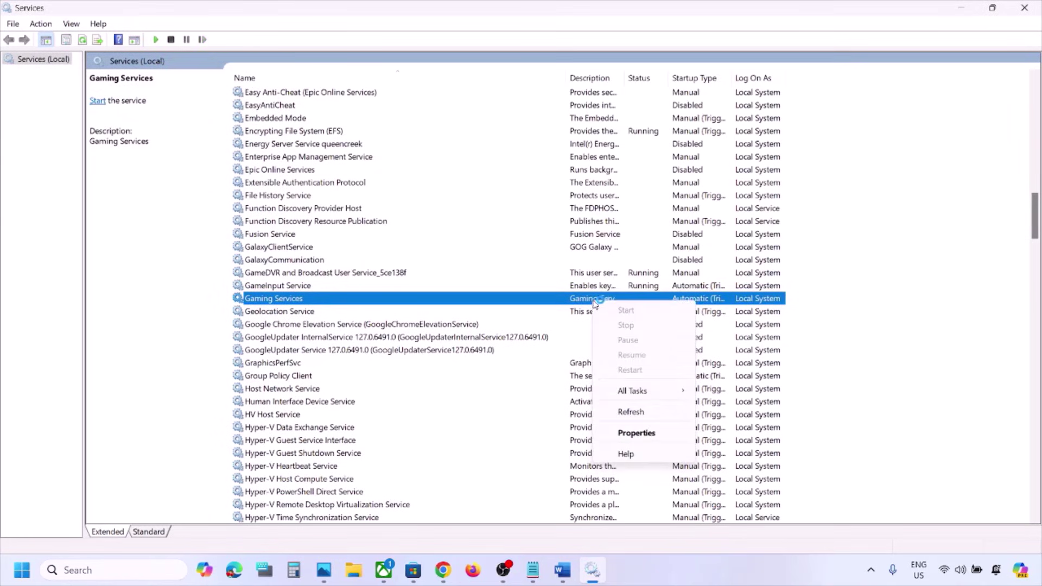
{"action": "left_click", "coordinate": [586, 305]}
{"action": "right_click", "coordinate": [597, 305]}
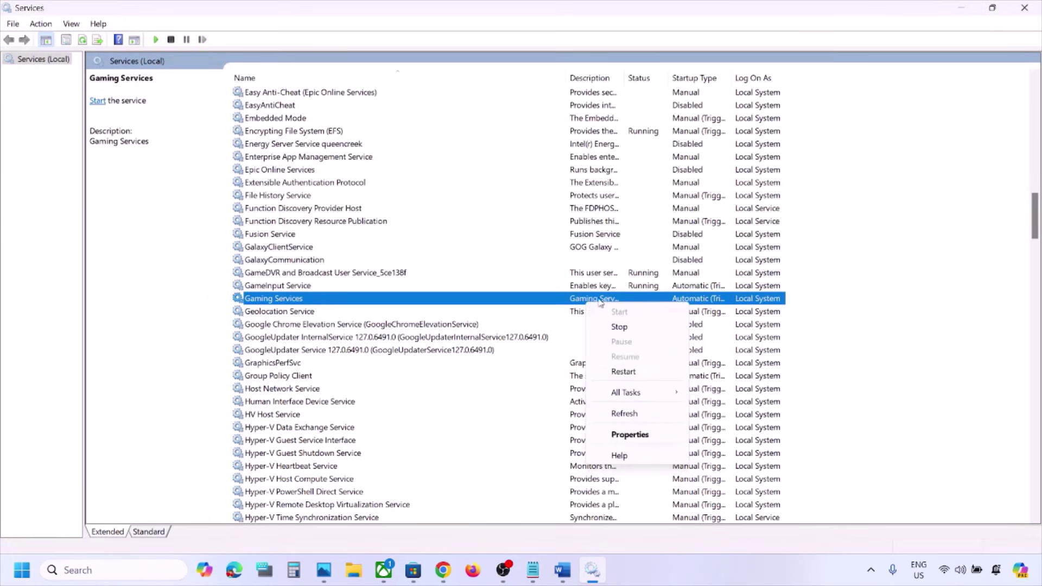
{"action": "left_click", "coordinate": [624, 371]}
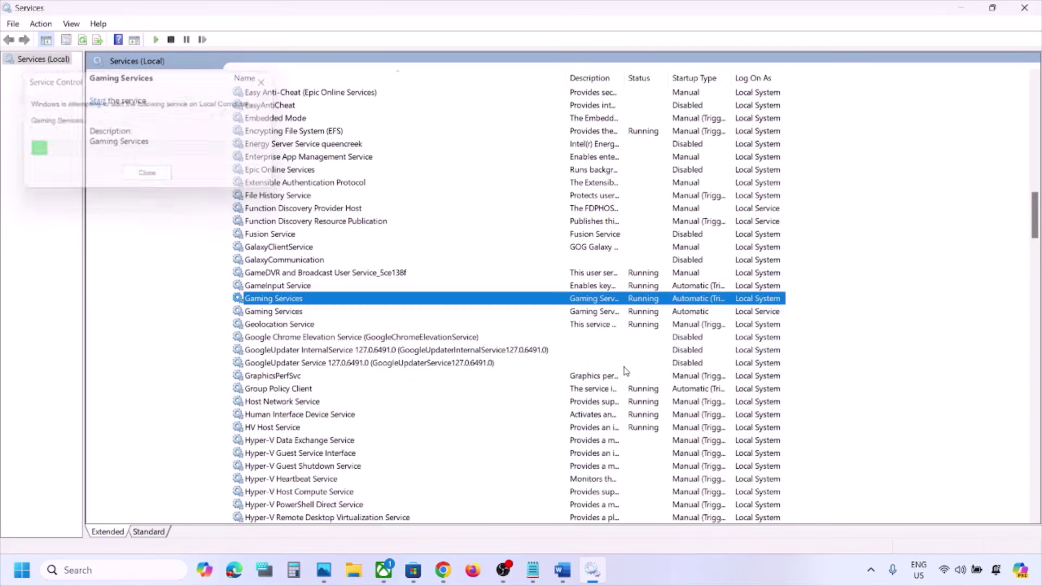
{"action": "left_click", "coordinate": [598, 313]}
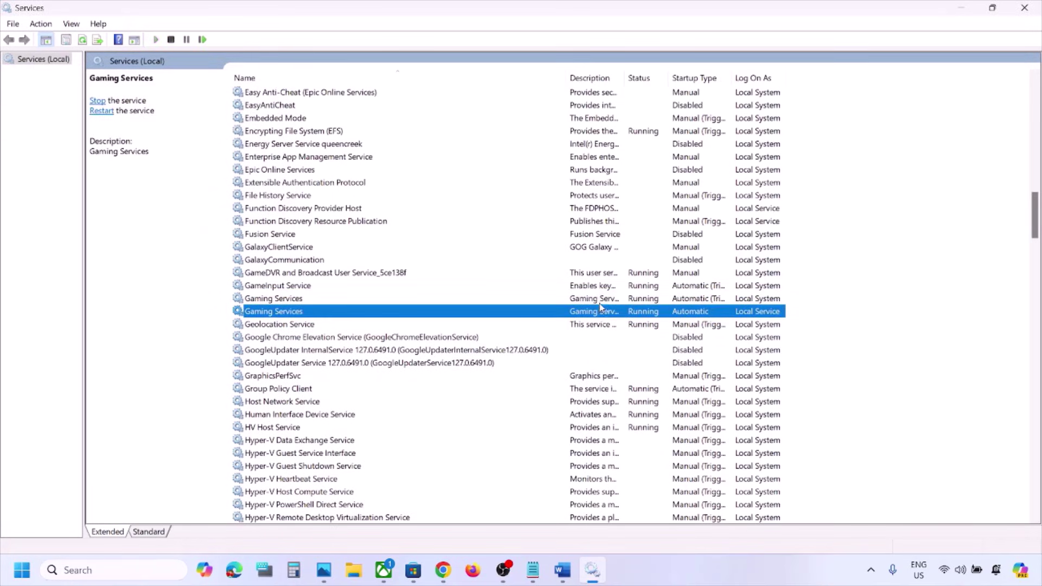
{"action": "left_click", "coordinate": [601, 300]}
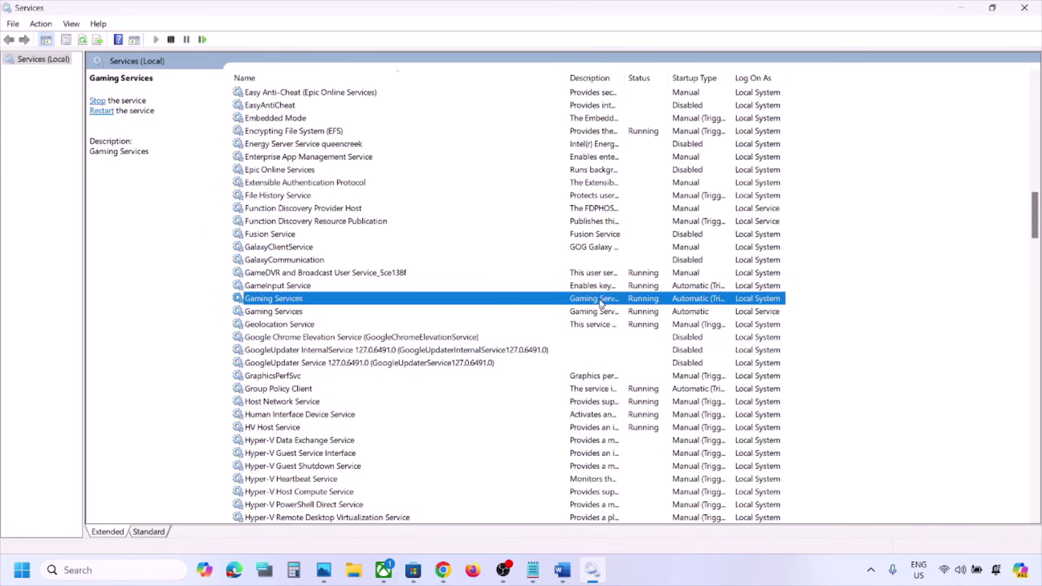
{"action": "left_click", "coordinate": [591, 237]}
{"action": "key", "text": "m"}
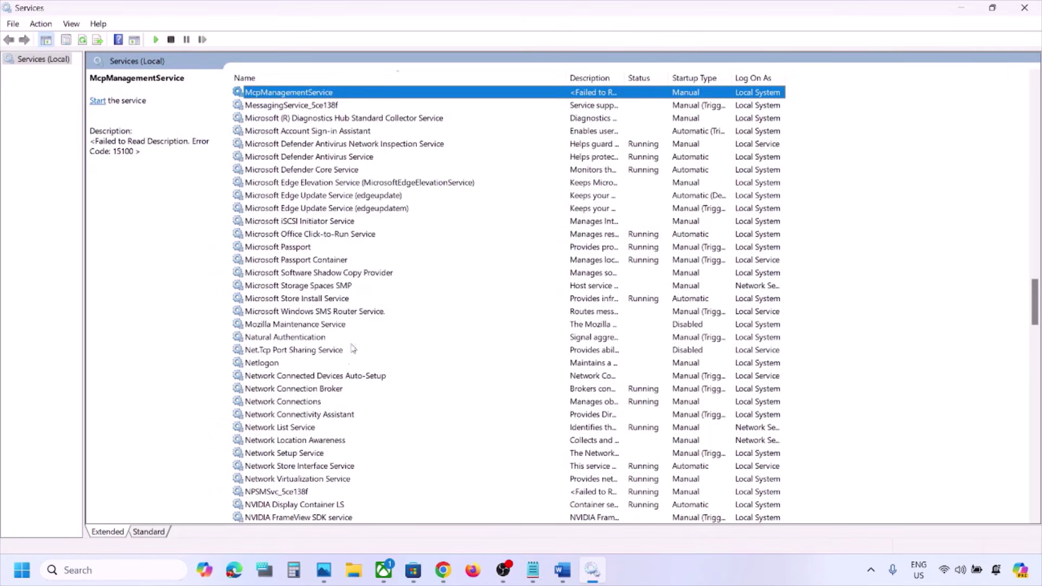
Step: Set Microsoft Store Install Service's startup type to Automatic and apply it
{"action": "left_click", "coordinate": [317, 300]}
{"action": "double_click", "coordinate": [373, 301]}
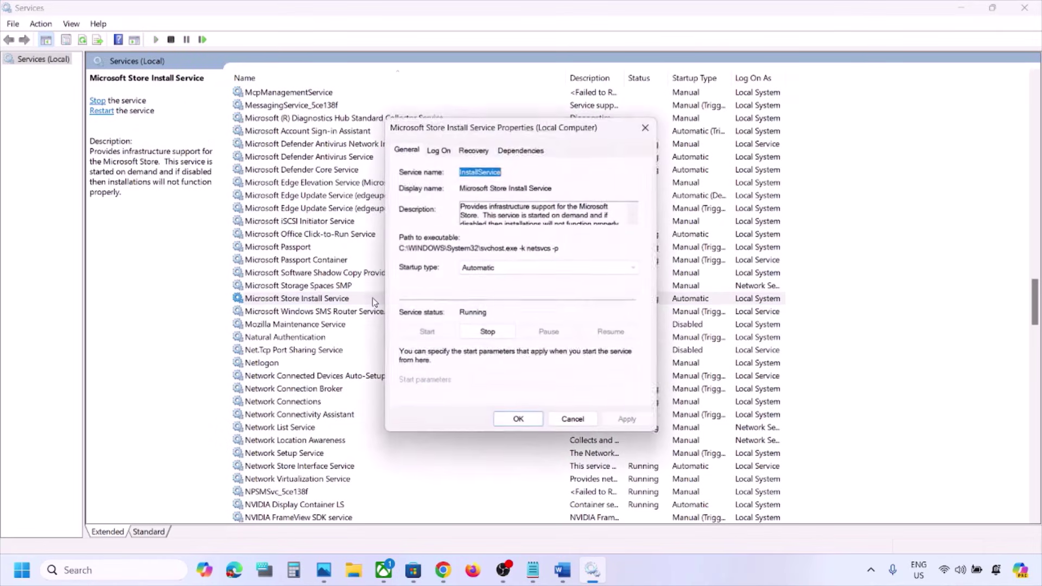
{"action": "left_click", "coordinate": [499, 269]}
{"action": "left_click", "coordinate": [497, 290]}
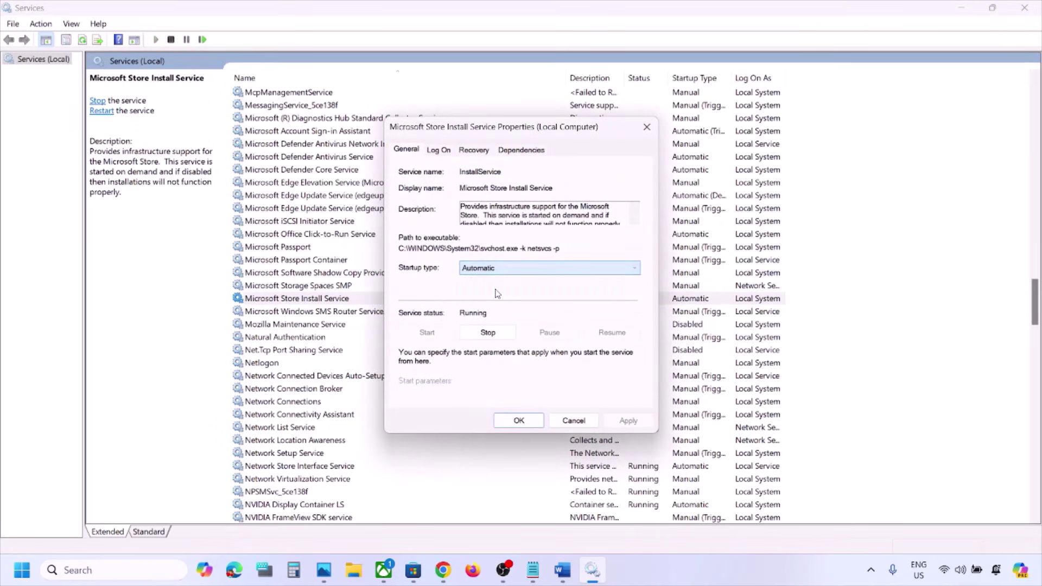
{"action": "left_click", "coordinate": [628, 421]}
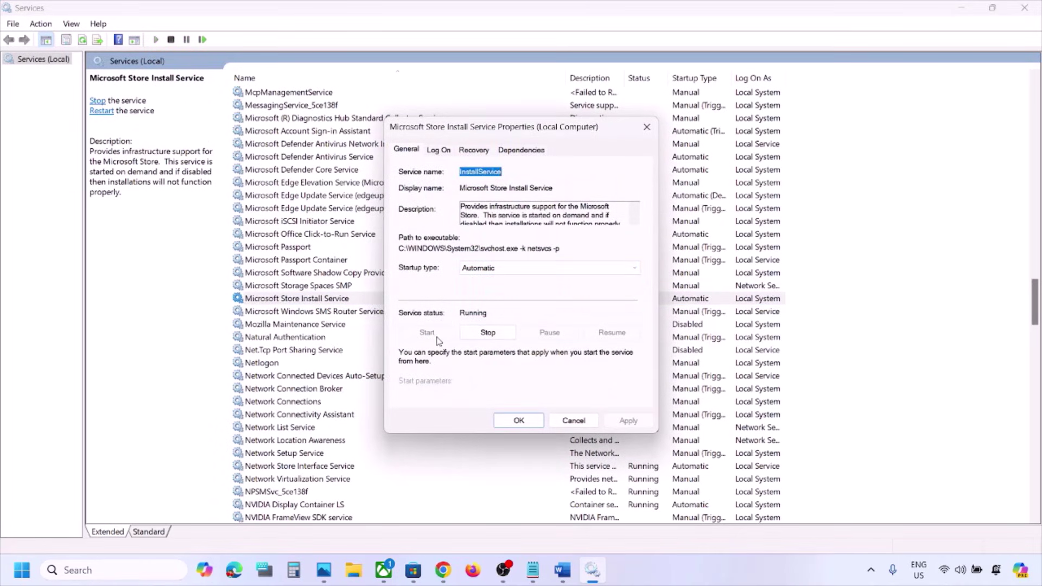